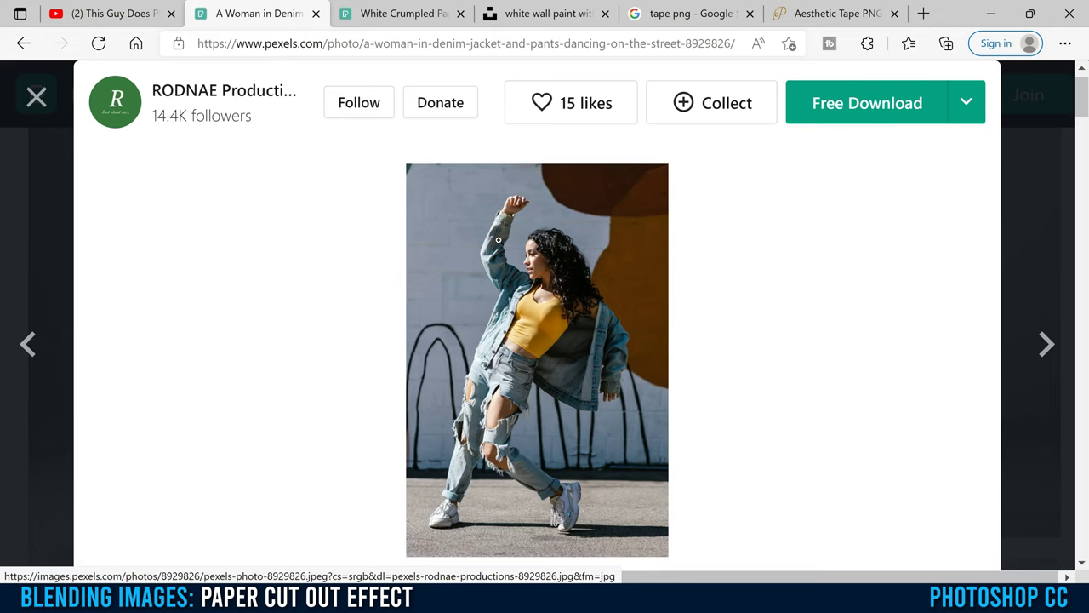
Review the source images open in the browser: crumpled white paper, beige paper texture and tape PNG.
{"action": "left_click", "coordinate": [395, 14]}
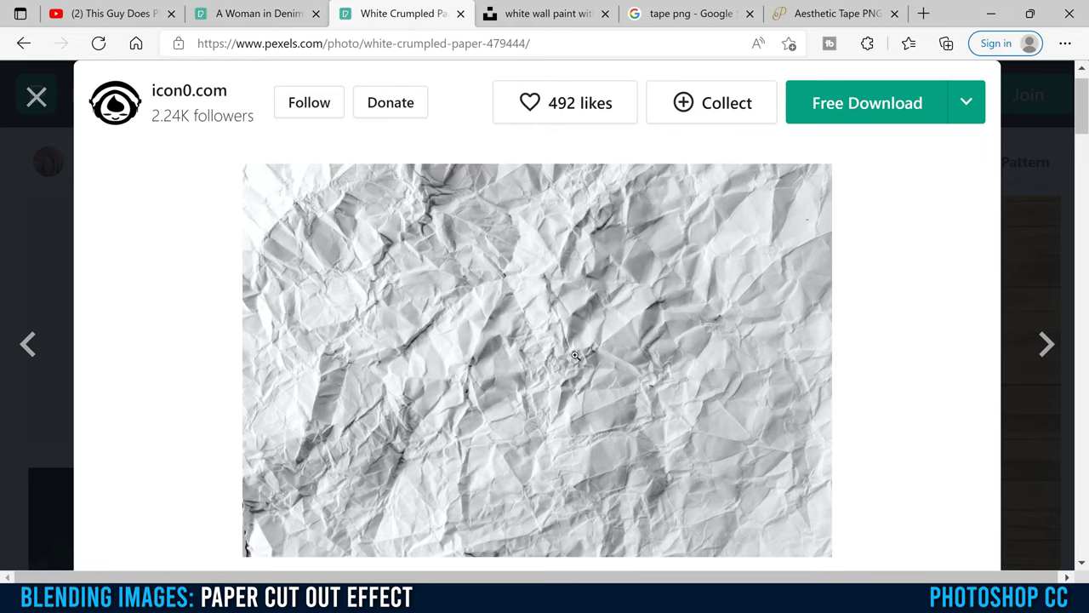
{"action": "left_click", "coordinate": [544, 14]}
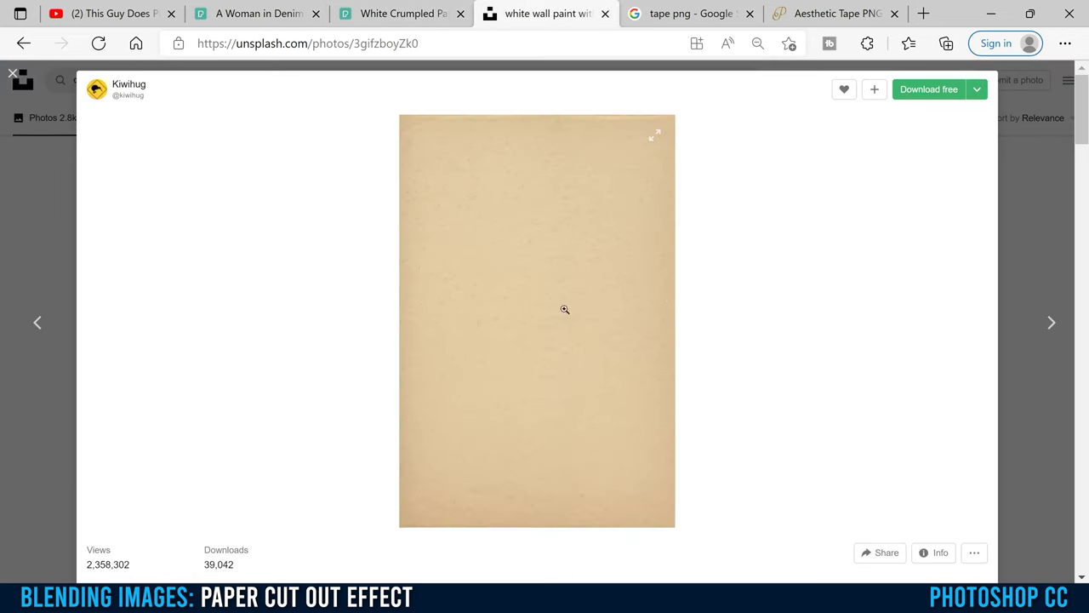
{"action": "left_click", "coordinate": [691, 14]}
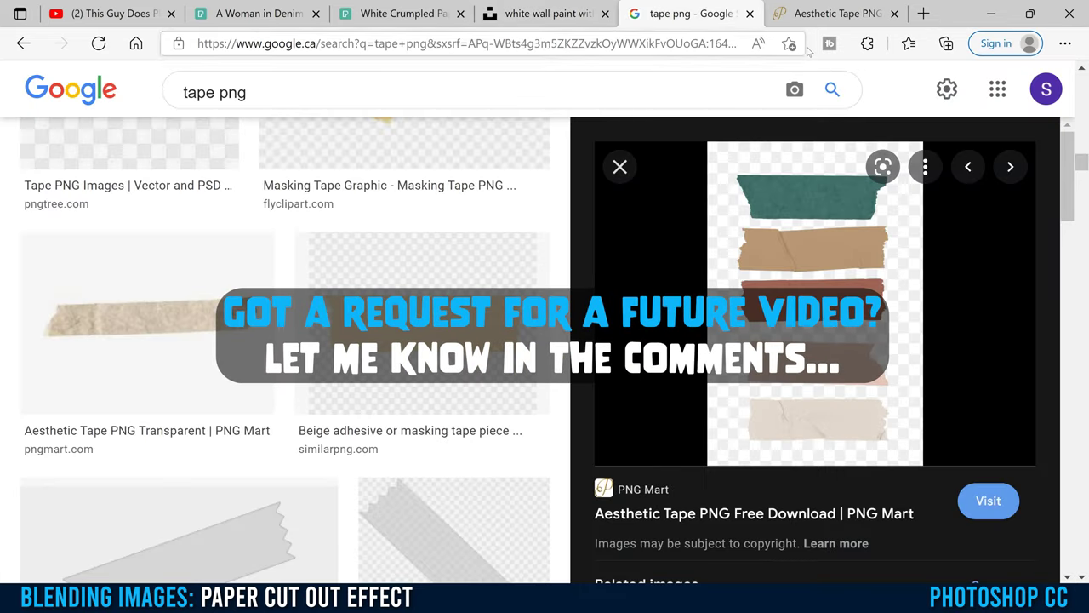
{"action": "key", "text": "ctrl+Tab"}
{"action": "left_click_drag", "start_coordinate": [198, 43], "coordinate": [415, 43]}
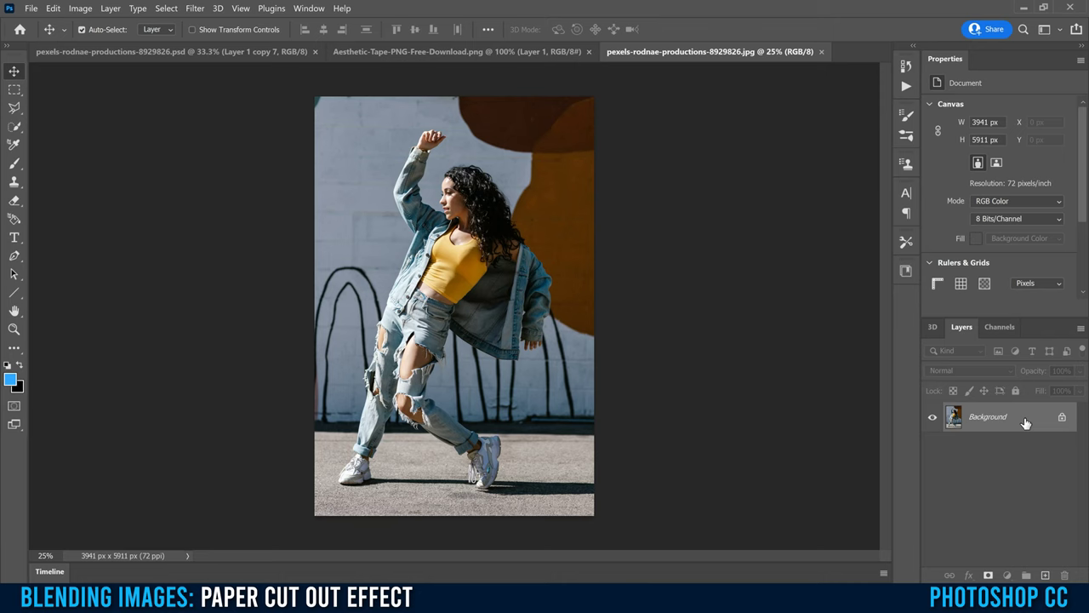
Duplicate the Background layer twice and name the upper copy "subject" and the lower copy "paper".
{"action": "key", "text": "ctrl+j"}
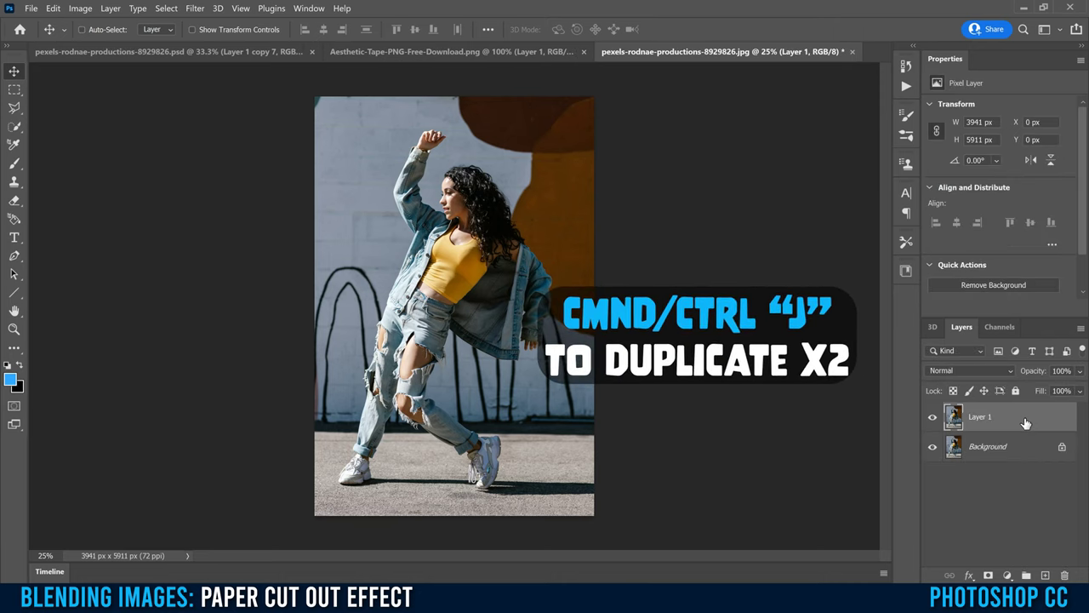
{"action": "key", "text": "ctrl+j"}
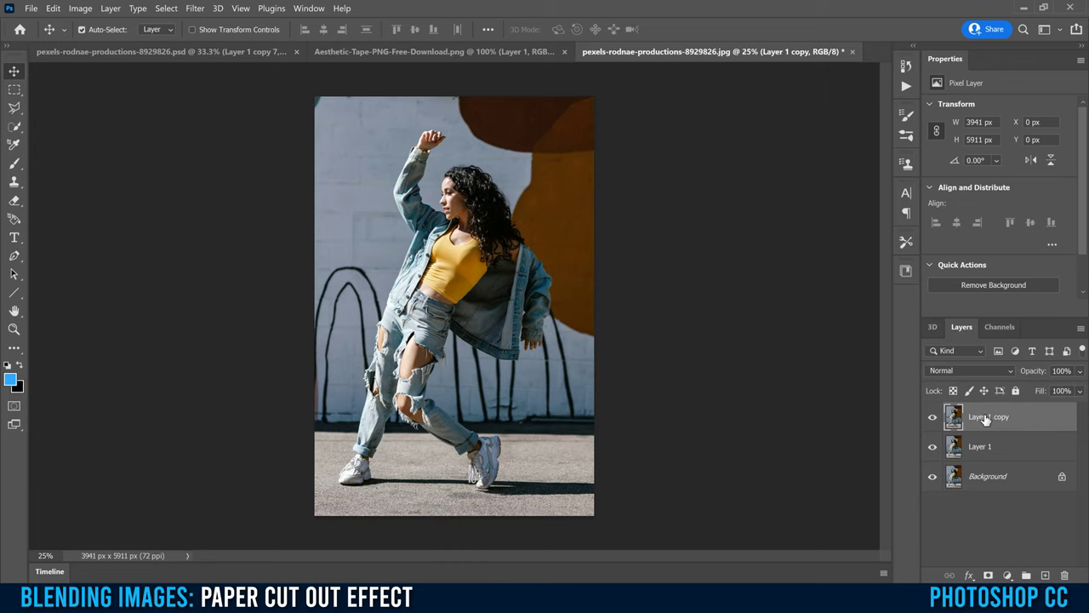
{"action": "double_click", "coordinate": [985, 419]}
{"action": "type", "text": "subject"}
{"action": "double_click", "coordinate": [980, 448]}
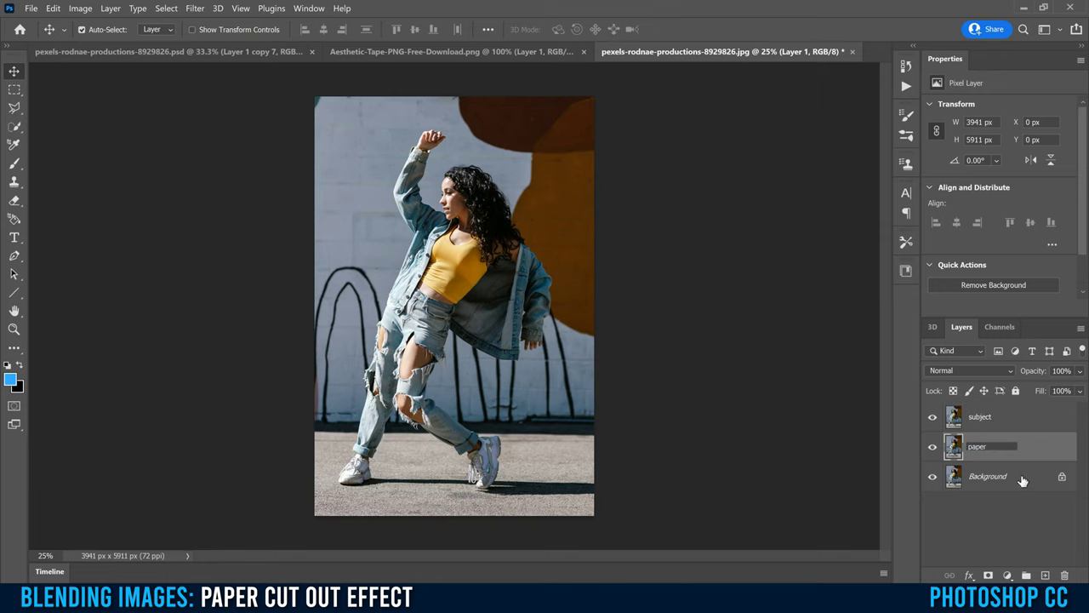
{"action": "left_click", "coordinate": [987, 500]}
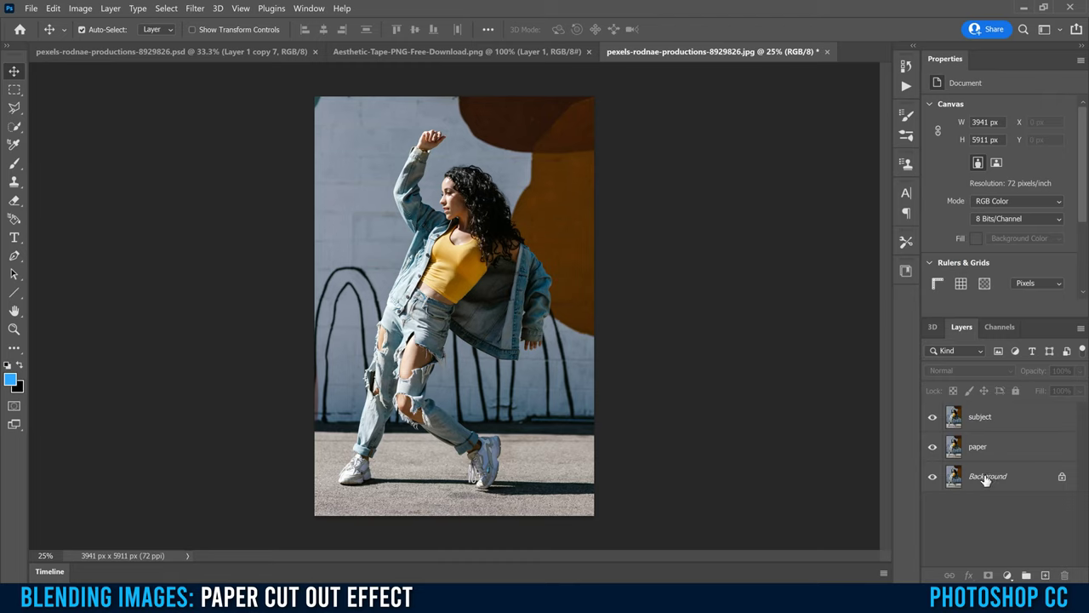
Unlock the Background layer and leave only the paper layer visible and active.
{"action": "left_click", "coordinate": [1062, 479]}
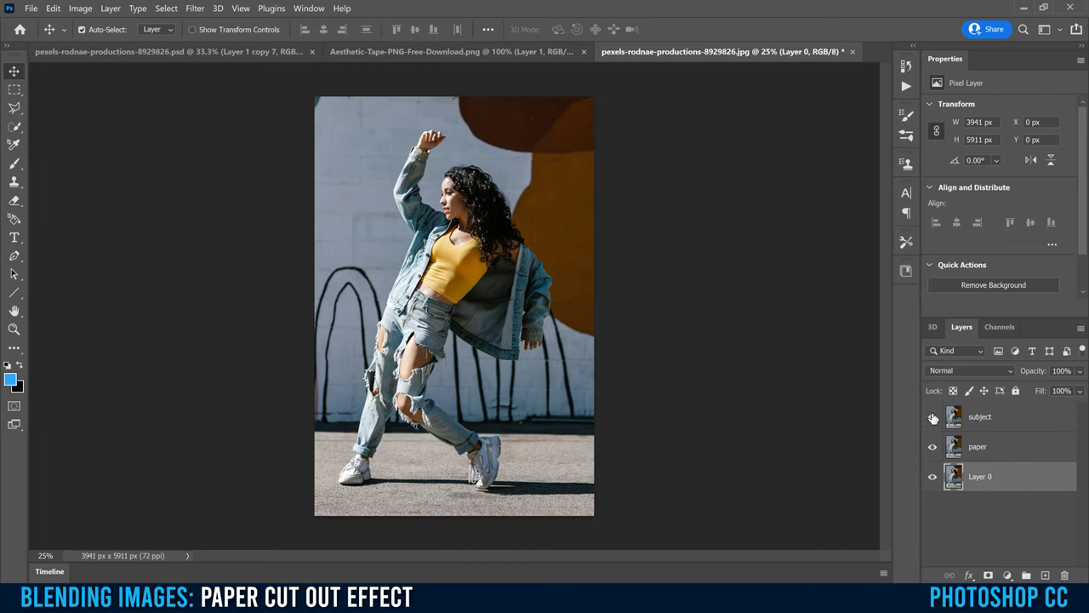
{"action": "left_click", "coordinate": [933, 481]}
{"action": "left_click", "coordinate": [1002, 451]}
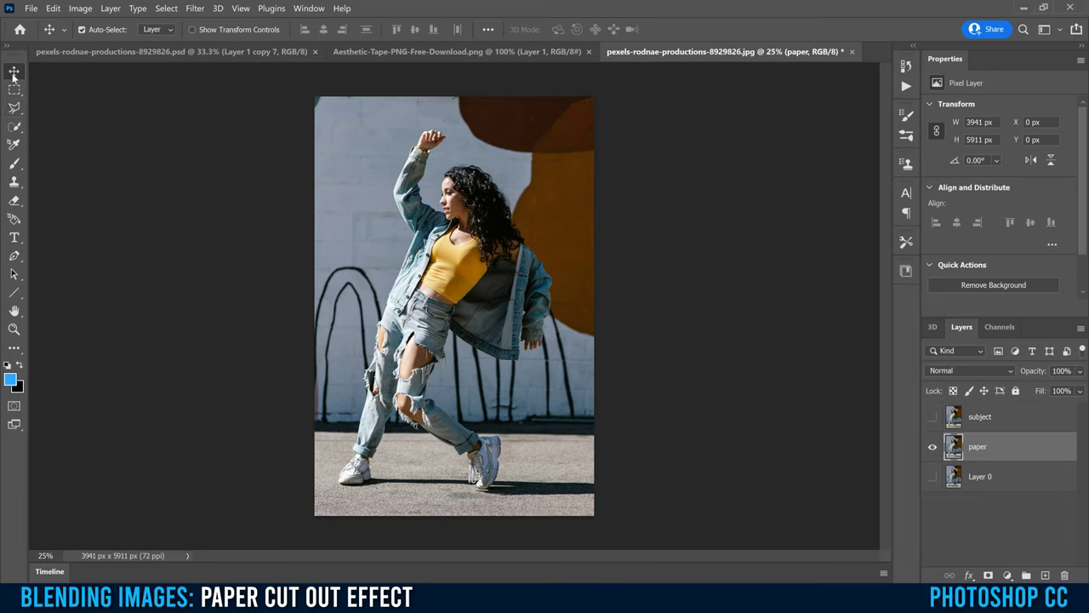
Trace a loose, angular outline around the dancing woman with the Polygonal Lasso tool and mask the paper layer to it.
{"action": "right_click", "coordinate": [14, 109]}
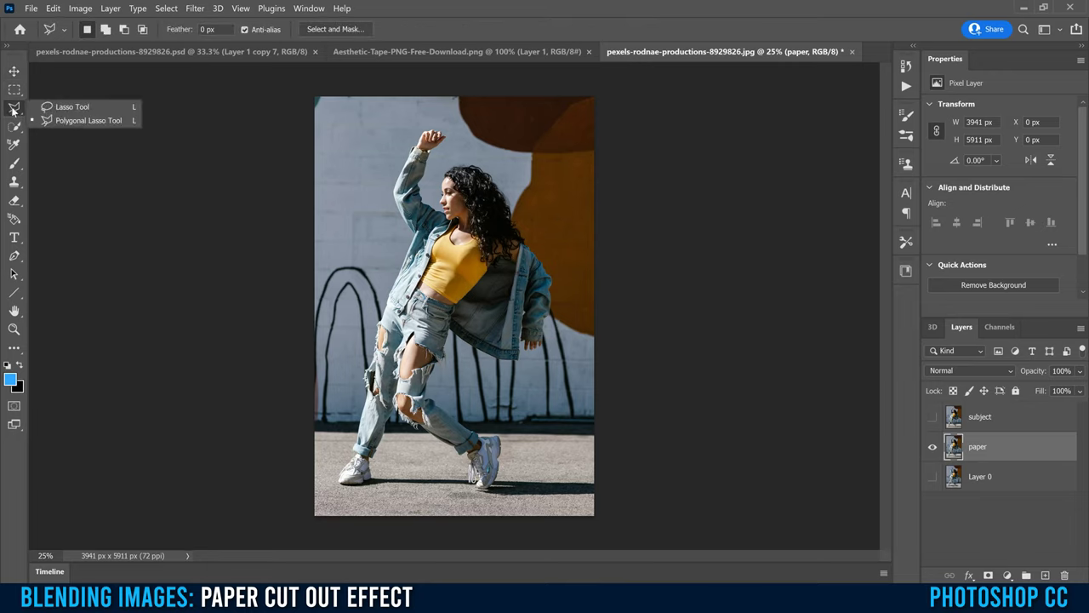
{"action": "left_click", "coordinate": [68, 108]}
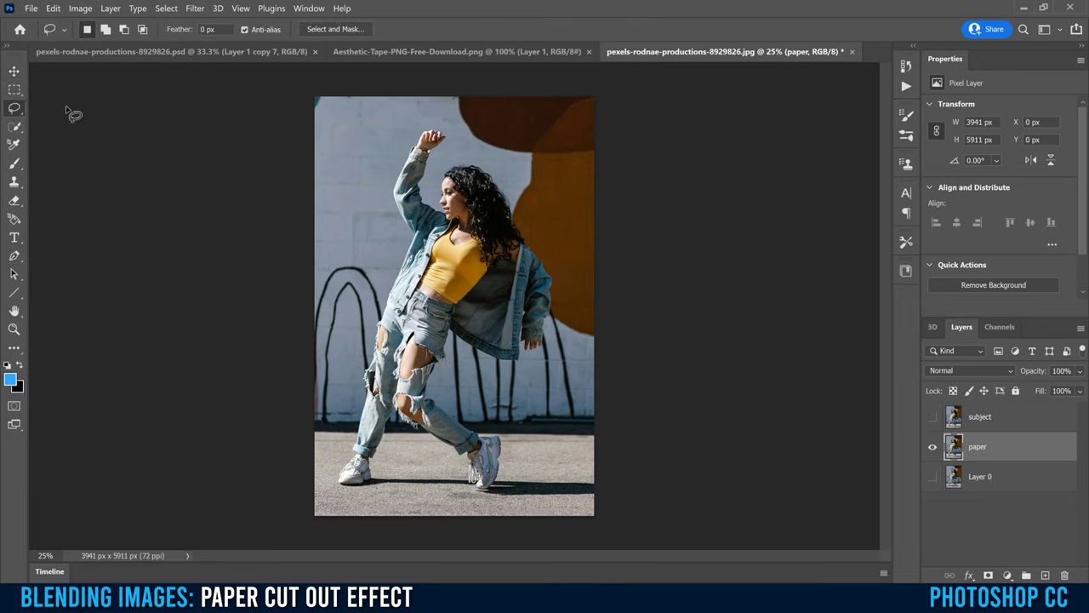
{"action": "right_click", "coordinate": [13, 109]}
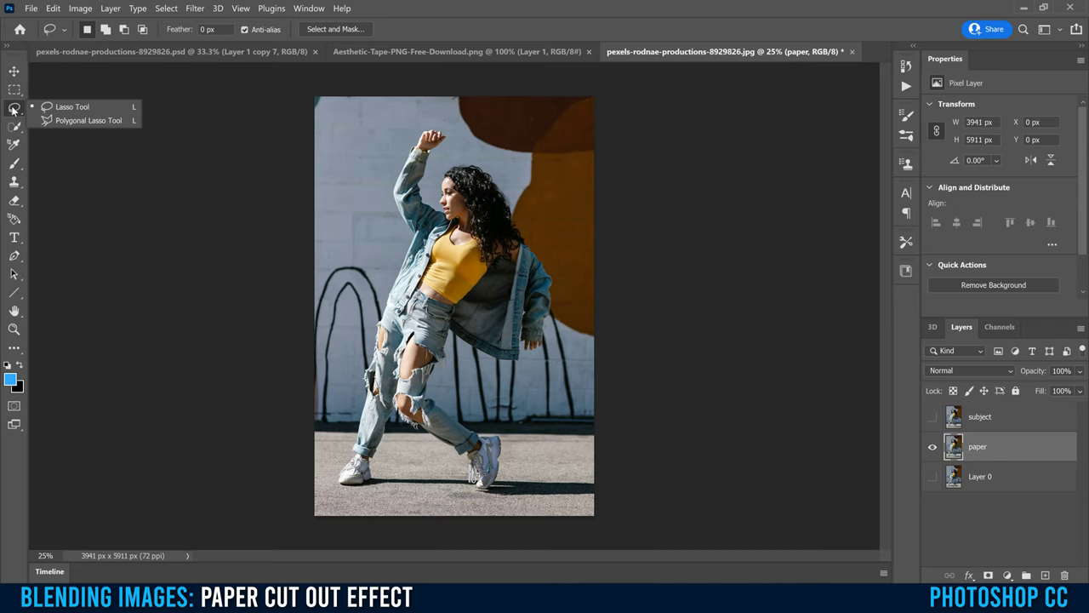
{"action": "left_click", "coordinate": [81, 120]}
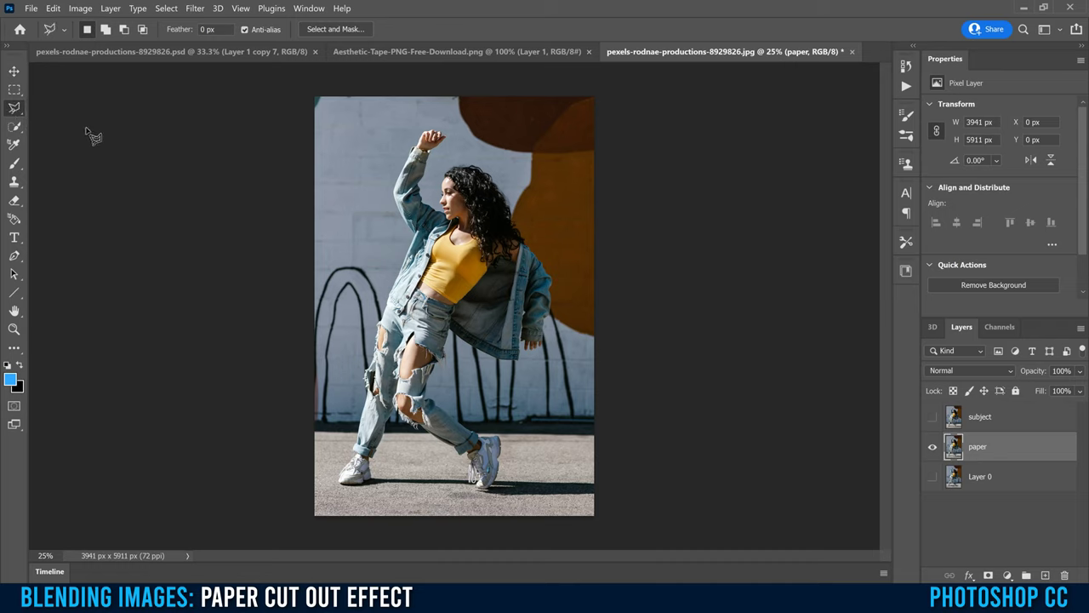
{"action": "left_click", "coordinate": [388, 160]}
{"action": "left_click", "coordinate": [381, 216]}
{"action": "left_click", "coordinate": [396, 257]}
{"action": "left_click", "coordinate": [360, 317]}
{"action": "left_click", "coordinate": [341, 427]}
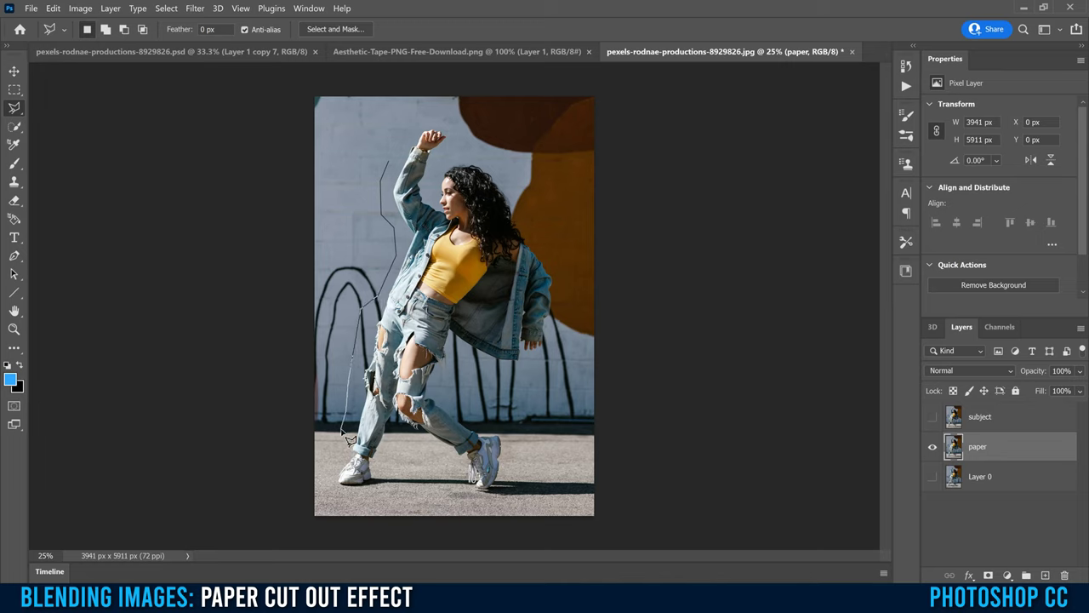
{"action": "left_click", "coordinate": [322, 492]}
{"action": "left_click", "coordinate": [386, 496]}
{"action": "left_click", "coordinate": [393, 431]}
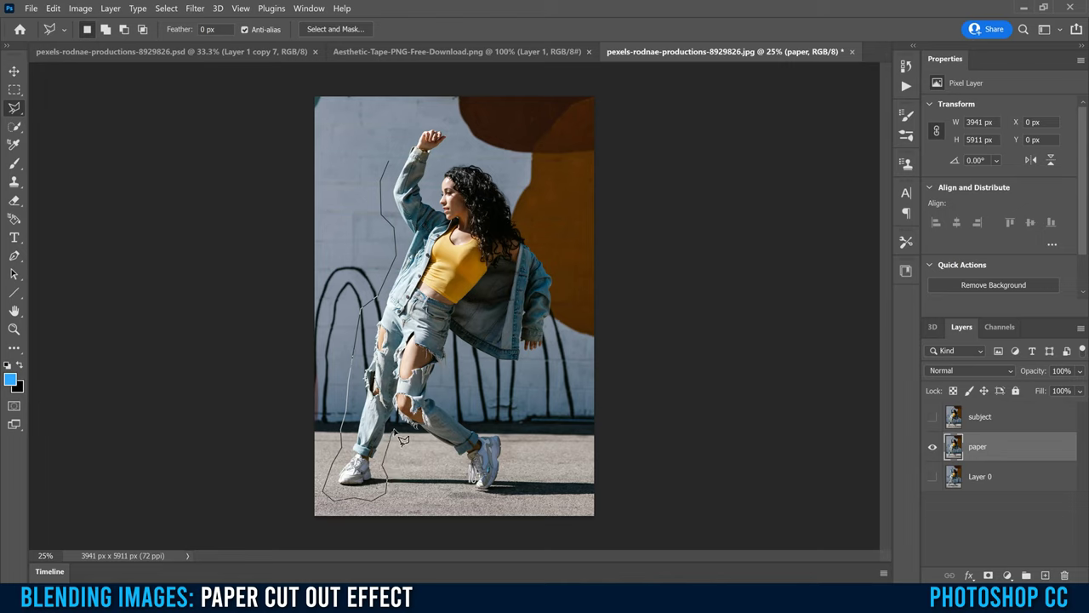
{"action": "left_click", "coordinate": [457, 467]}
{"action": "left_click", "coordinate": [459, 491]}
{"action": "left_click", "coordinate": [505, 502]}
{"action": "left_click", "coordinate": [519, 483]}
{"action": "left_click", "coordinate": [523, 441]}
{"action": "left_click", "coordinate": [469, 417]}
{"action": "left_click", "coordinate": [444, 391]}
{"action": "left_click", "coordinate": [459, 355]}
{"action": "left_click", "coordinate": [502, 374]}
{"action": "left_click", "coordinate": [551, 344]}
{"action": "left_click", "coordinate": [569, 300]}
{"action": "left_click", "coordinate": [533, 211]}
{"action": "left_click", "coordinate": [513, 160]}
{"action": "left_click", "coordinate": [444, 154]}
{"action": "left_click", "coordinate": [460, 129]}
{"action": "left_click", "coordinate": [423, 110]}
{"action": "left_click", "coordinate": [395, 137]}
{"action": "double_click", "coordinate": [395, 162]}
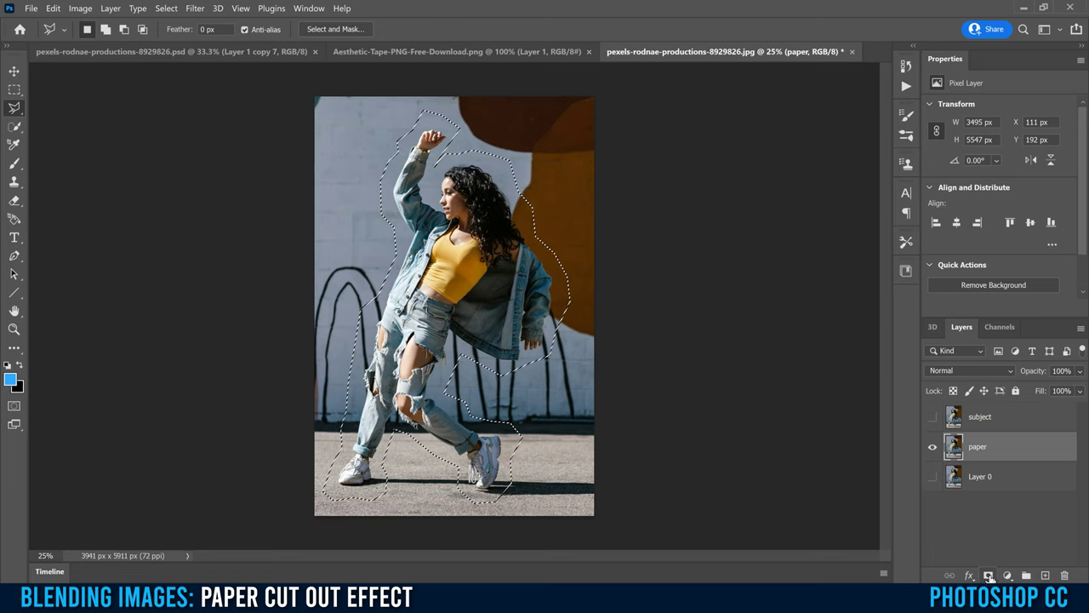
{"action": "left_click", "coordinate": [989, 576]}
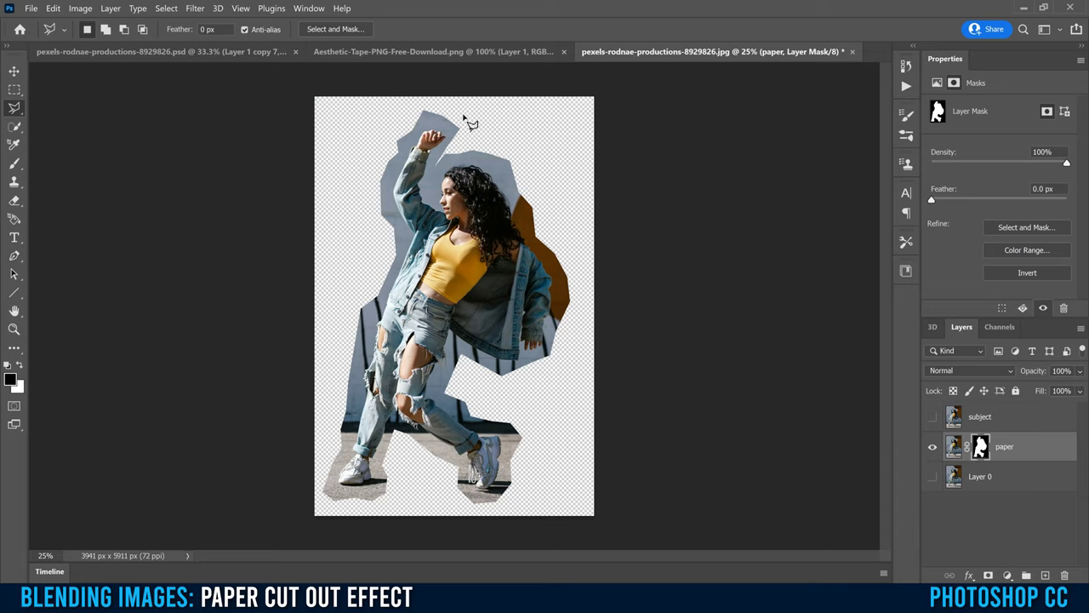
Hide the paper layer, then show the subject layer and make it active.
{"action": "left_click", "coordinate": [932, 450]}
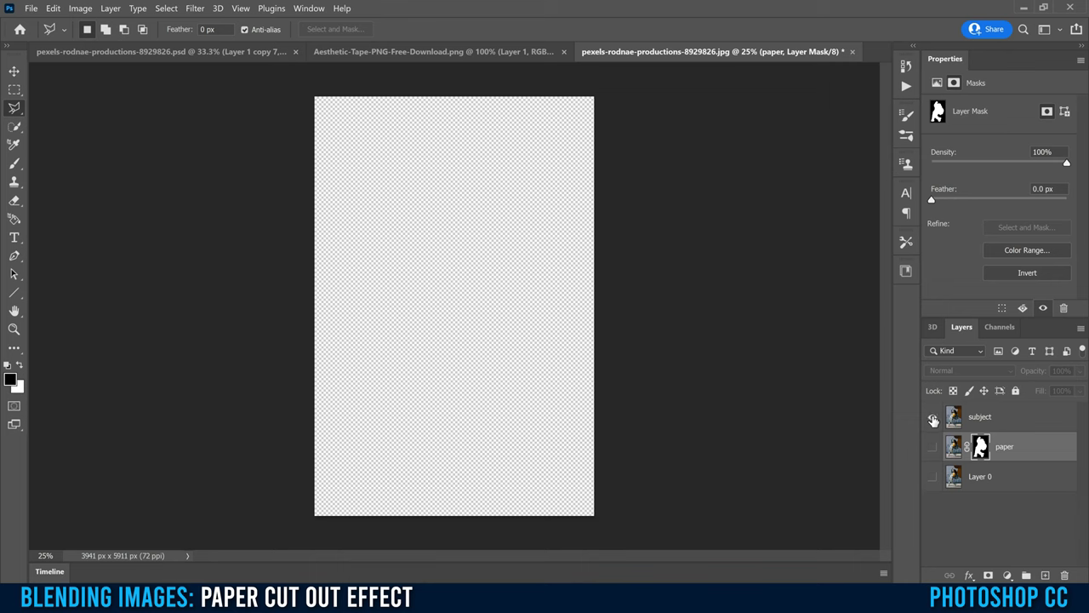
{"action": "left_click", "coordinate": [932, 416]}
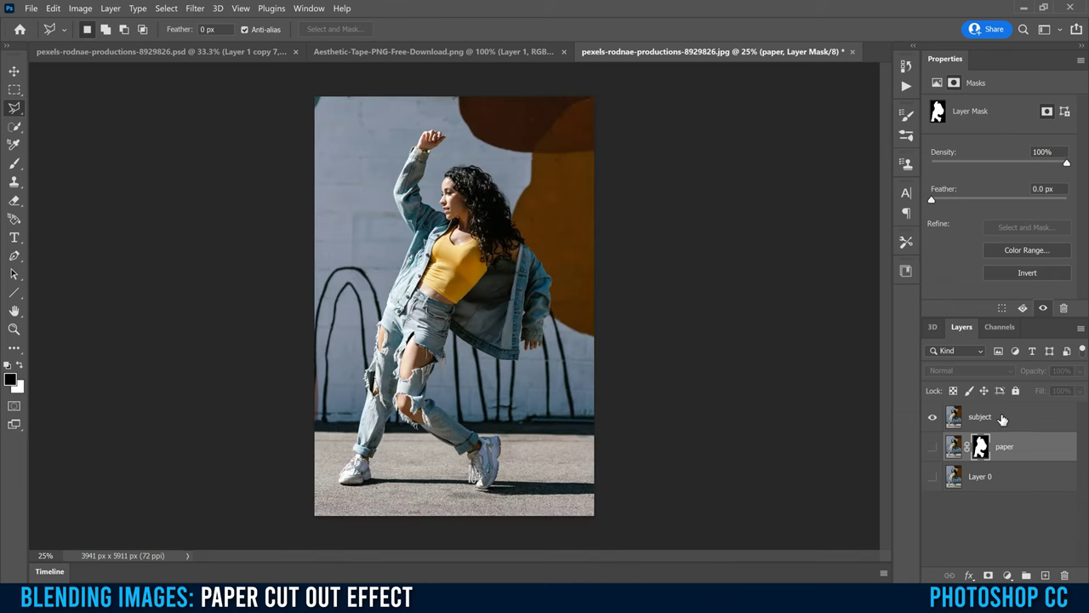
{"action": "left_click", "coordinate": [1000, 417]}
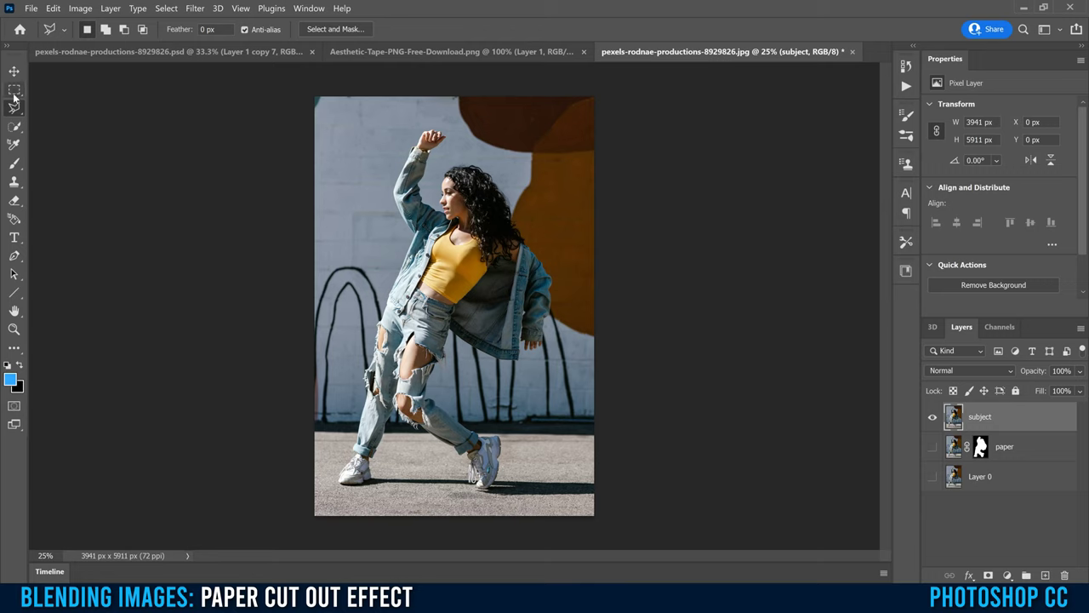
Select the woman automatically using Select Subject with the Quick Selection tool.
{"action": "left_click", "coordinate": [13, 130]}
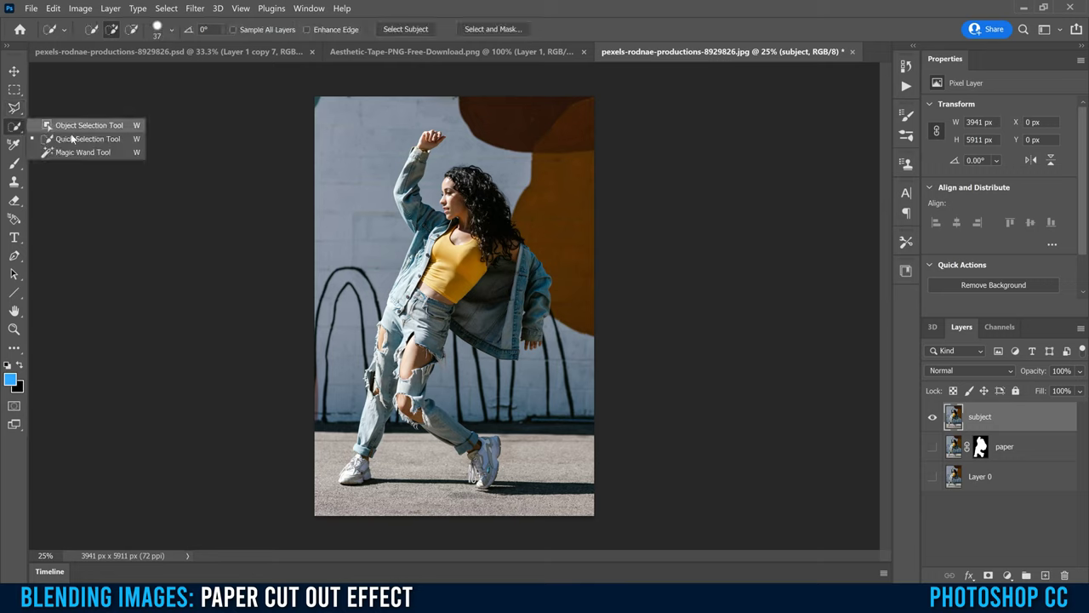
{"action": "left_click", "coordinate": [71, 154]}
{"action": "left_click", "coordinate": [13, 128]}
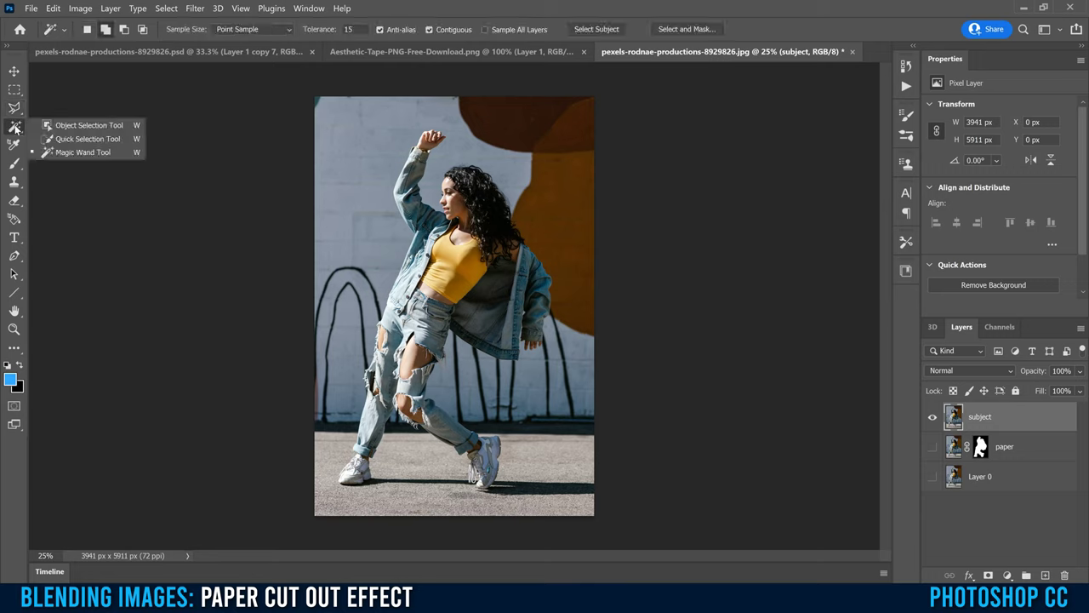
{"action": "left_click", "coordinate": [85, 139]}
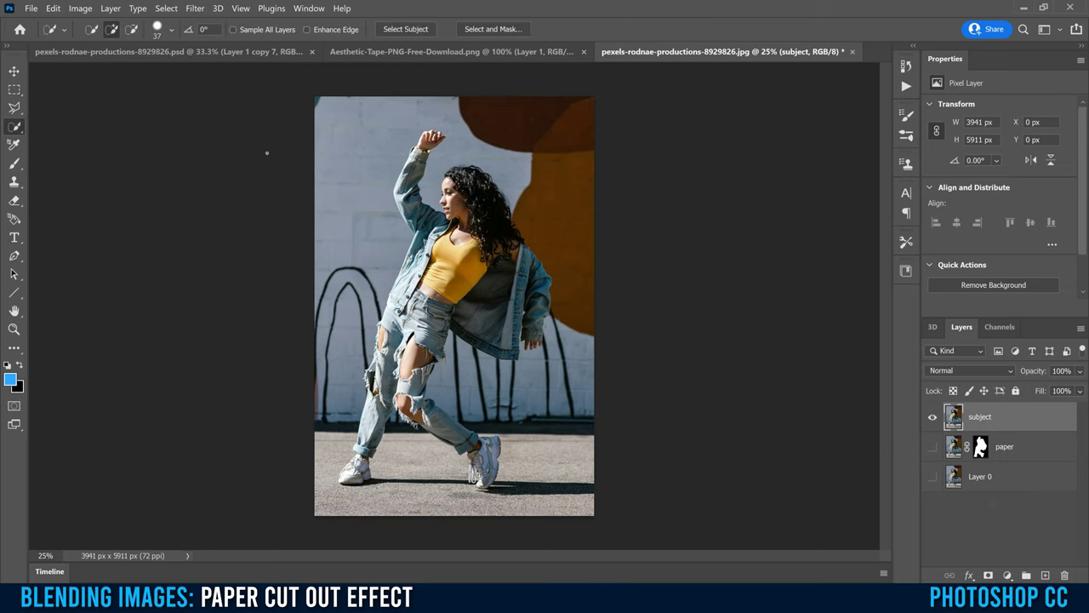
{"action": "left_click", "coordinate": [407, 30]}
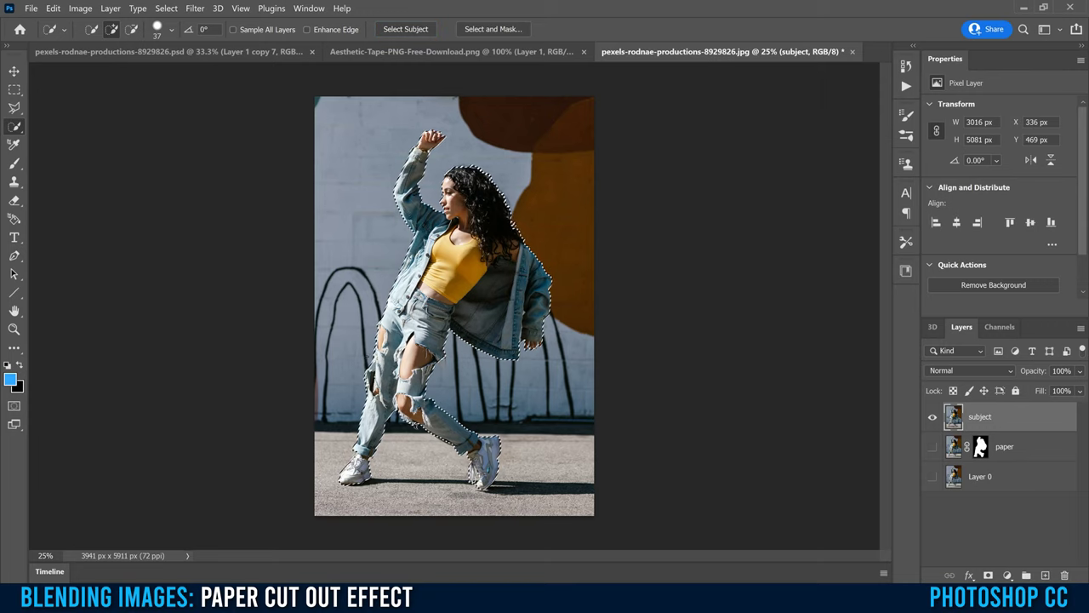
Subtract the stray patch beside the woman's raised arm from the selection and mask the subject layer to it.
{"action": "scroll", "coordinate": [451, 182], "scroll_direction": "up", "scroll_amount": 2}
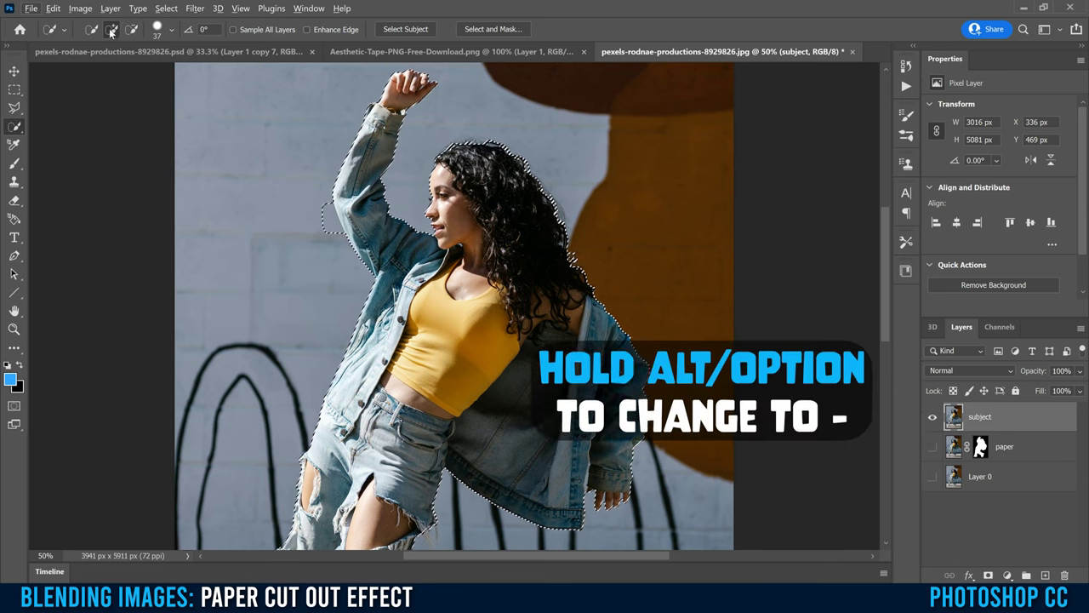
{"action": "key", "text": "alt"}
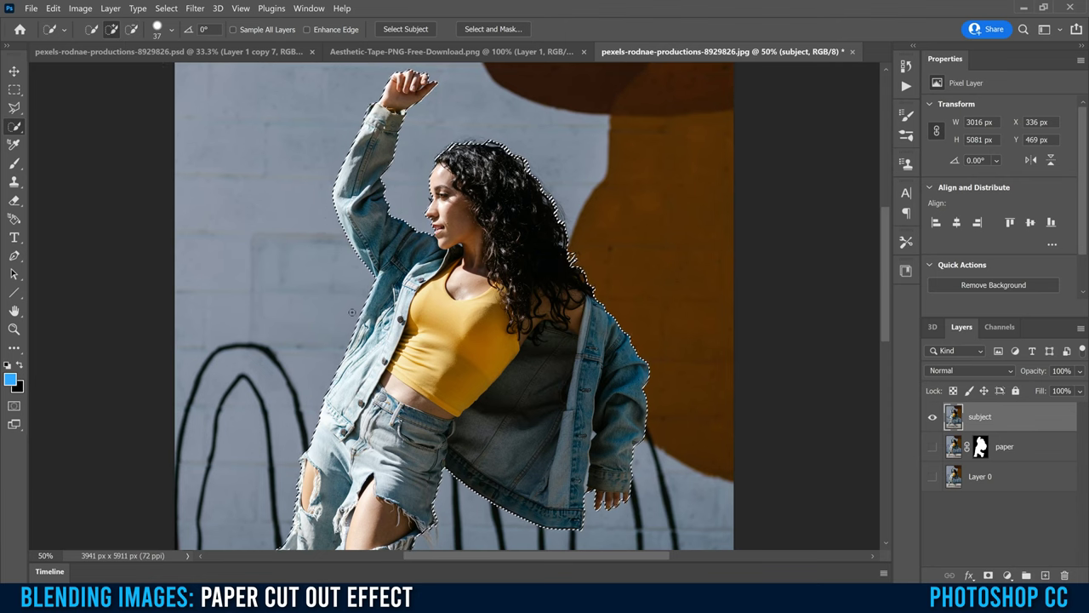
{"action": "key", "text": "alt"}
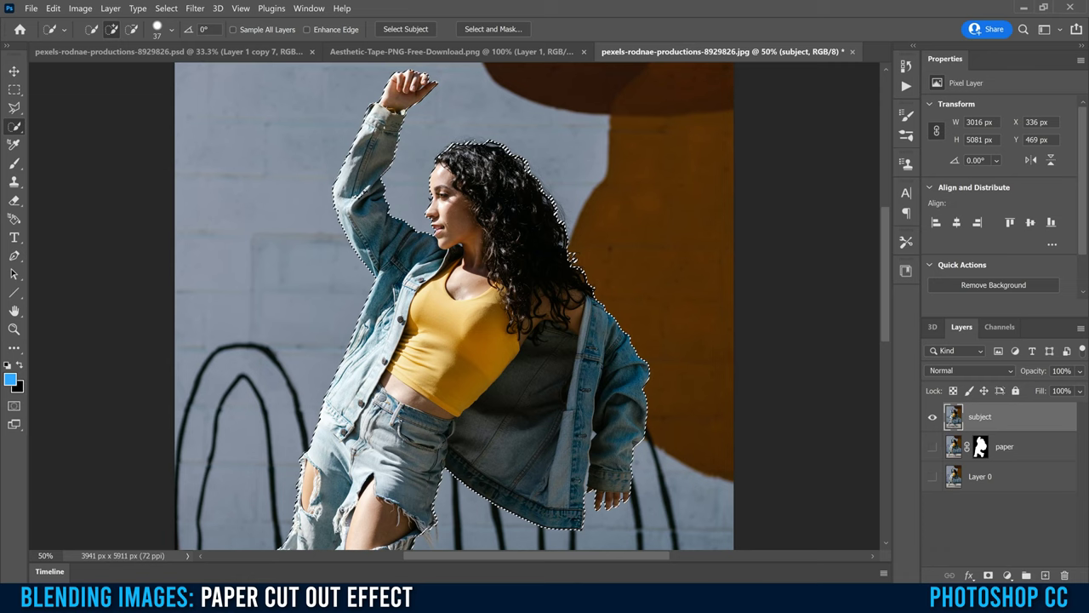
{"action": "scroll", "coordinate": [455, 306], "scroll_direction": "down", "scroll_amount": 2}
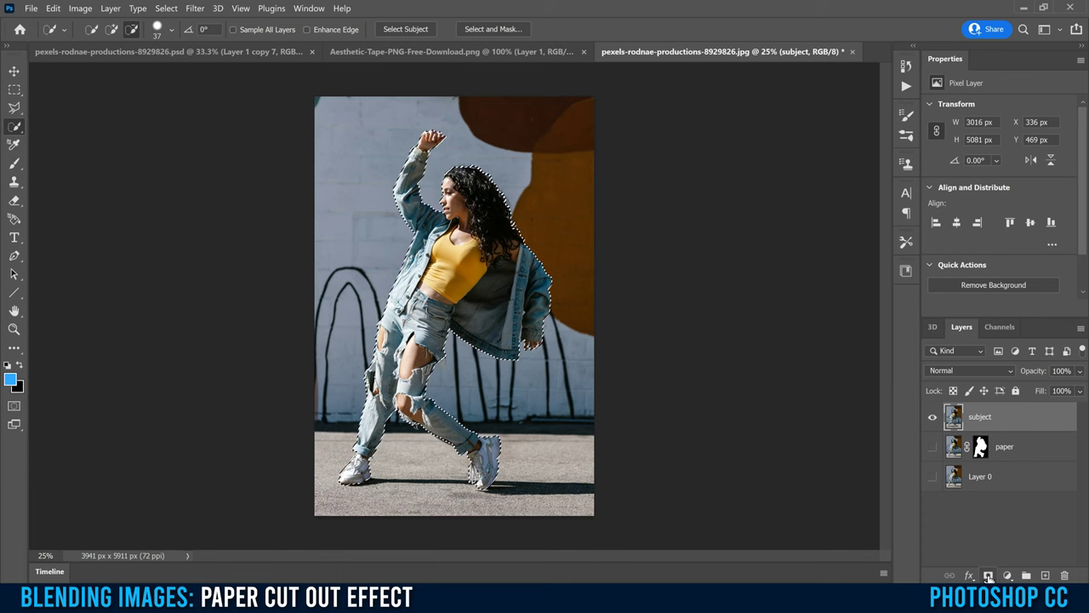
{"action": "left_click", "coordinate": [988, 576]}
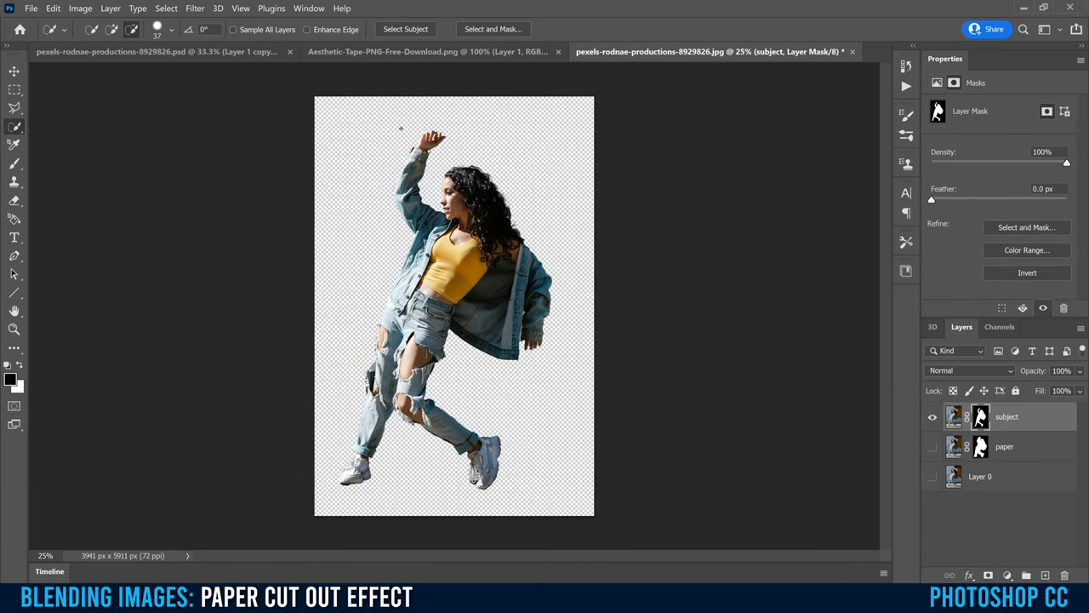
Show all layers and place the beige kiwihug paper image as an embedded layer directly above the bottom photo layer.
{"action": "left_click", "coordinate": [931, 448]}
{"action": "left_click", "coordinate": [931, 477]}
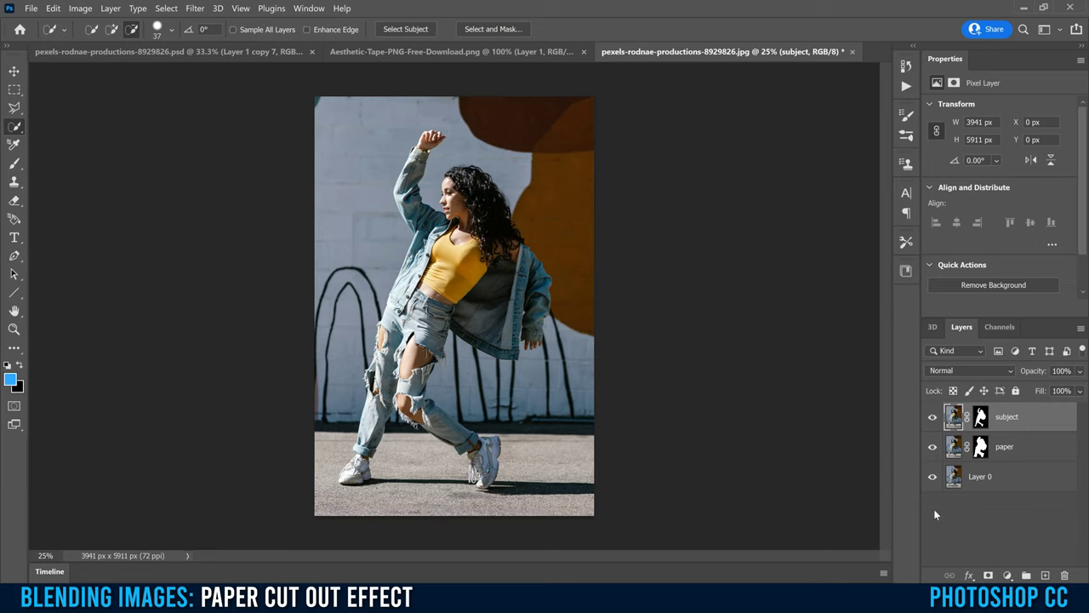
{"action": "left_click", "coordinate": [981, 481]}
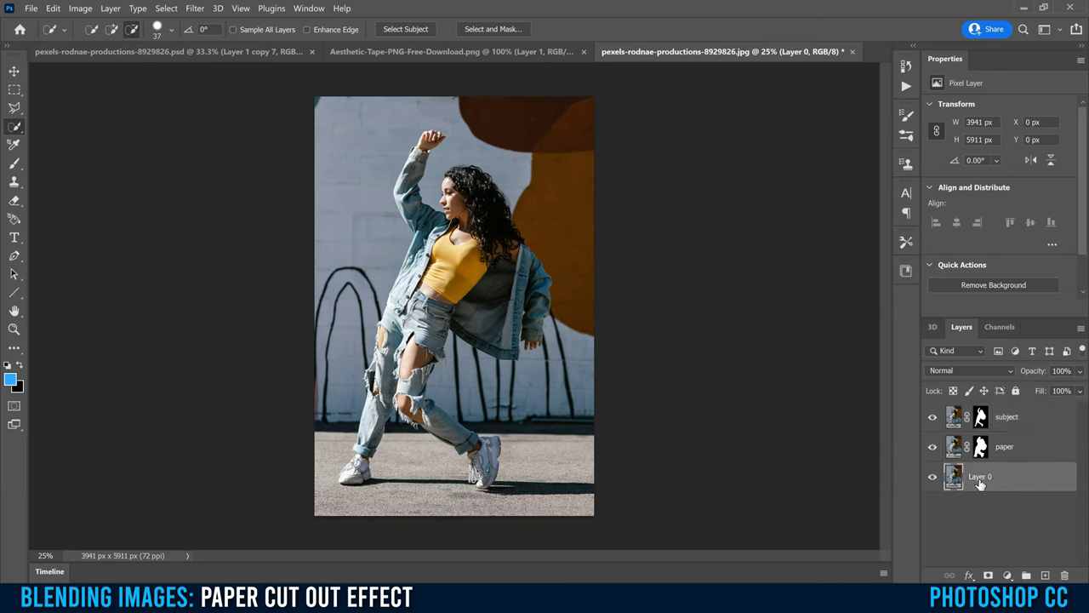
{"action": "left_click", "coordinate": [31, 9]}
{"action": "left_click", "coordinate": [85, 282]}
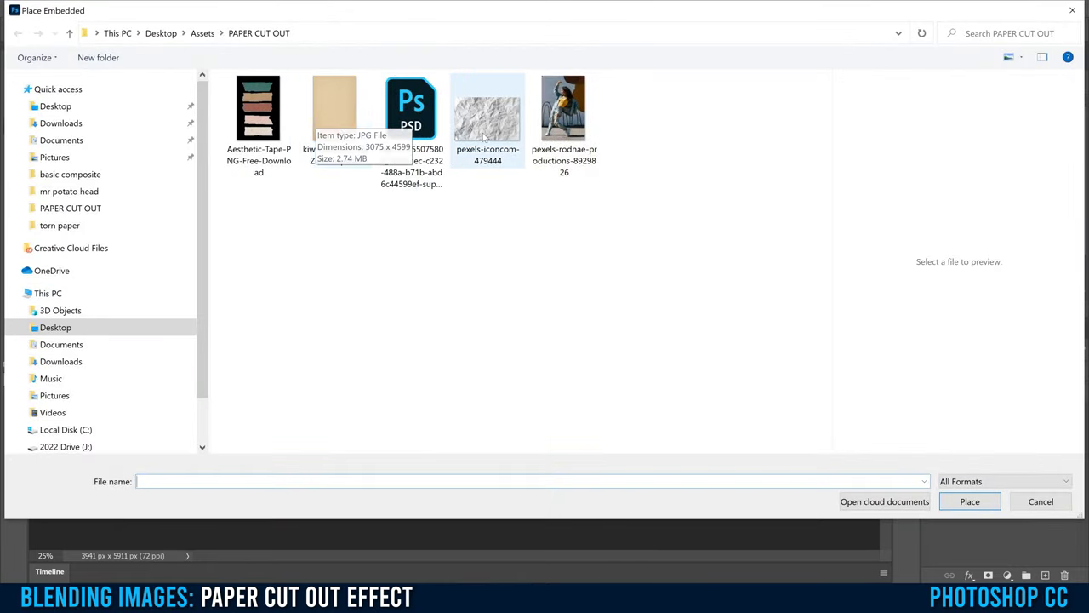
{"action": "double_click", "coordinate": [334, 121]}
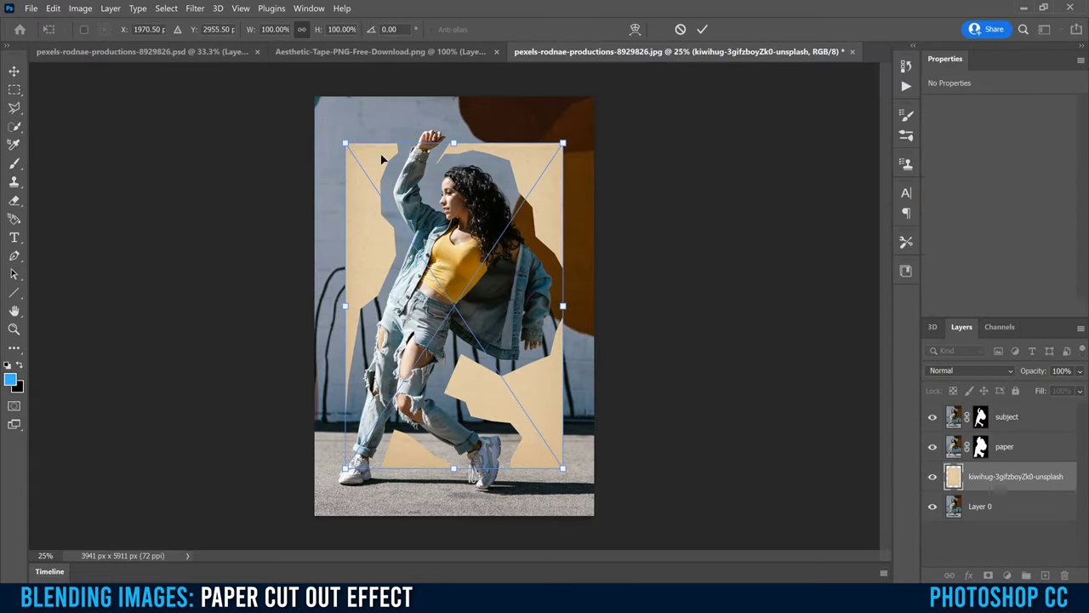
Enlarge the placed beige paper image to about 133% so it covers the whole canvas, keeping it unrotated, and apply the transform.
{"action": "left_click_drag", "start_coordinate": [347, 142], "coordinate": [310, 90]}
{"action": "left_click_drag", "start_coordinate": [562, 466], "coordinate": [600, 523]}
{"action": "left_click_drag", "start_coordinate": [615, 79], "coordinate": [240, 195]}
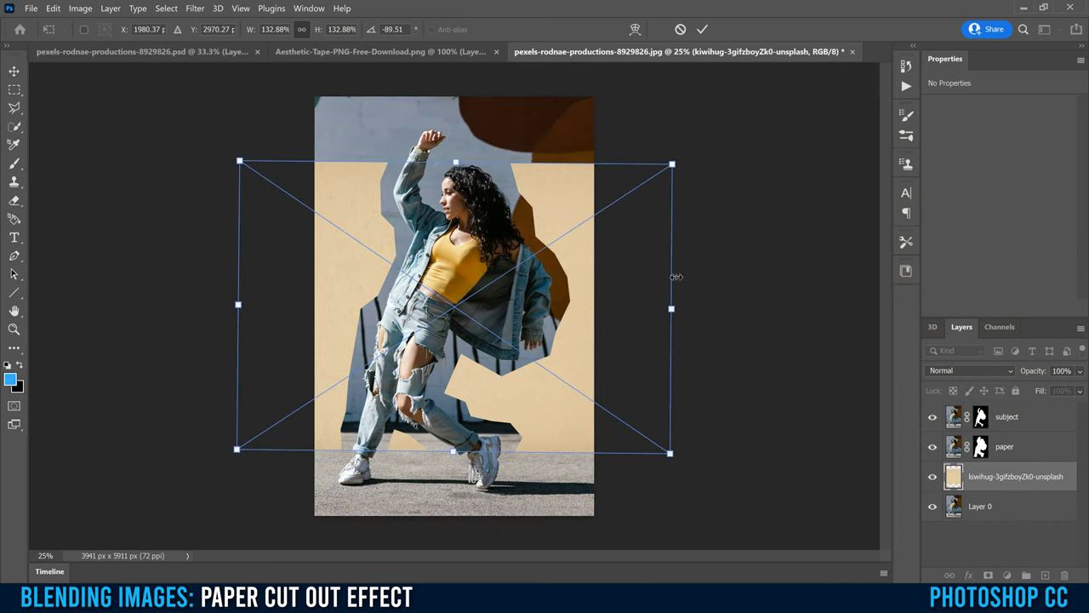
{"action": "key", "text": "ctrl+z"}
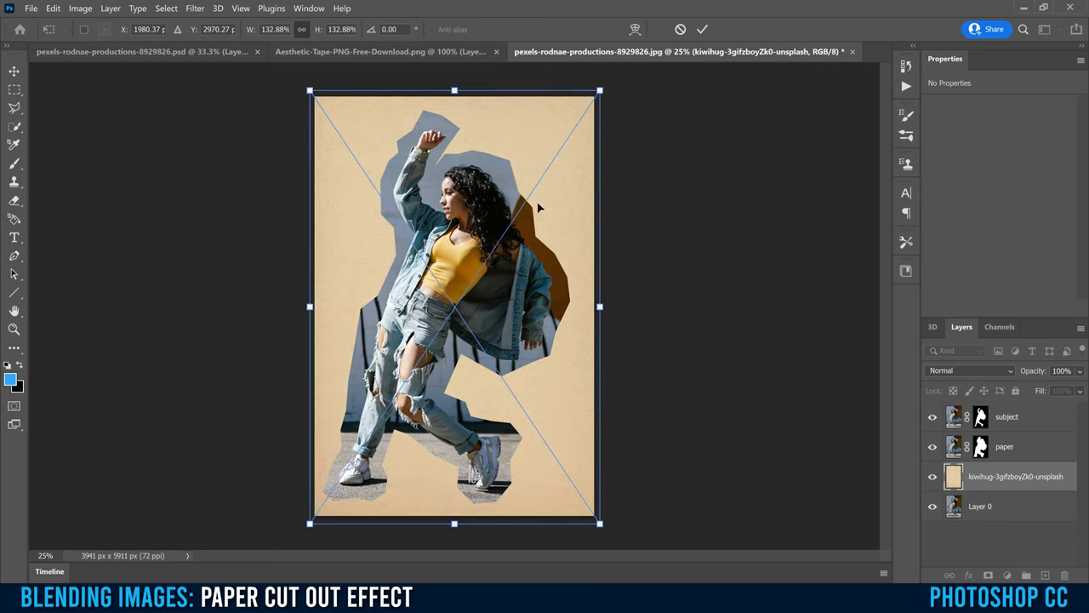
{"action": "left_click", "coordinate": [702, 30]}
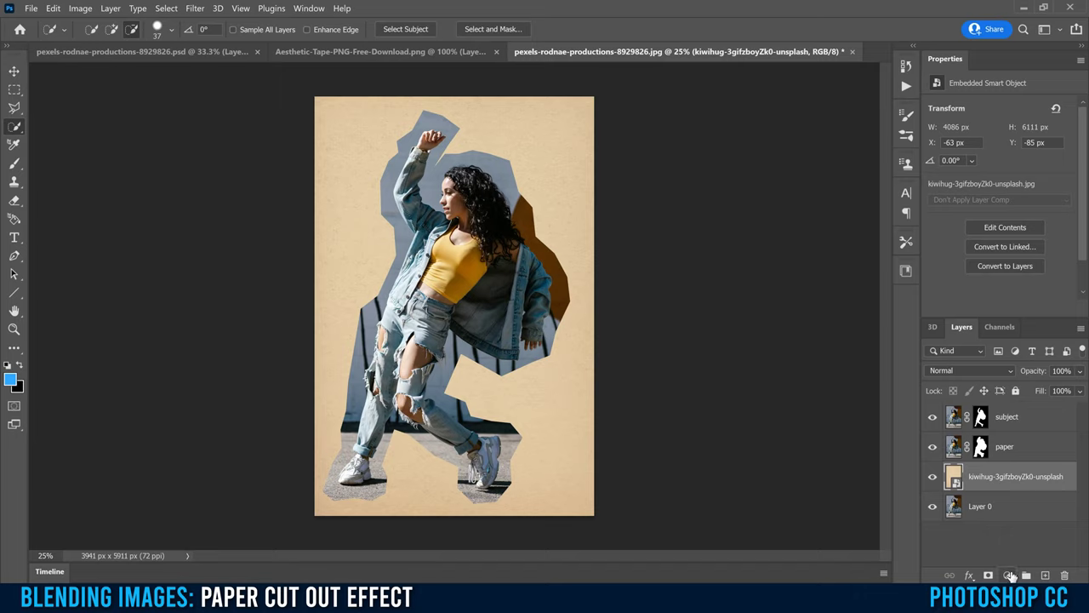
Add a Hue/Saturation adjustment above the beige paper layer with hue -180, saturation -46 and lightness -48.
{"action": "left_click", "coordinate": [1008, 575]}
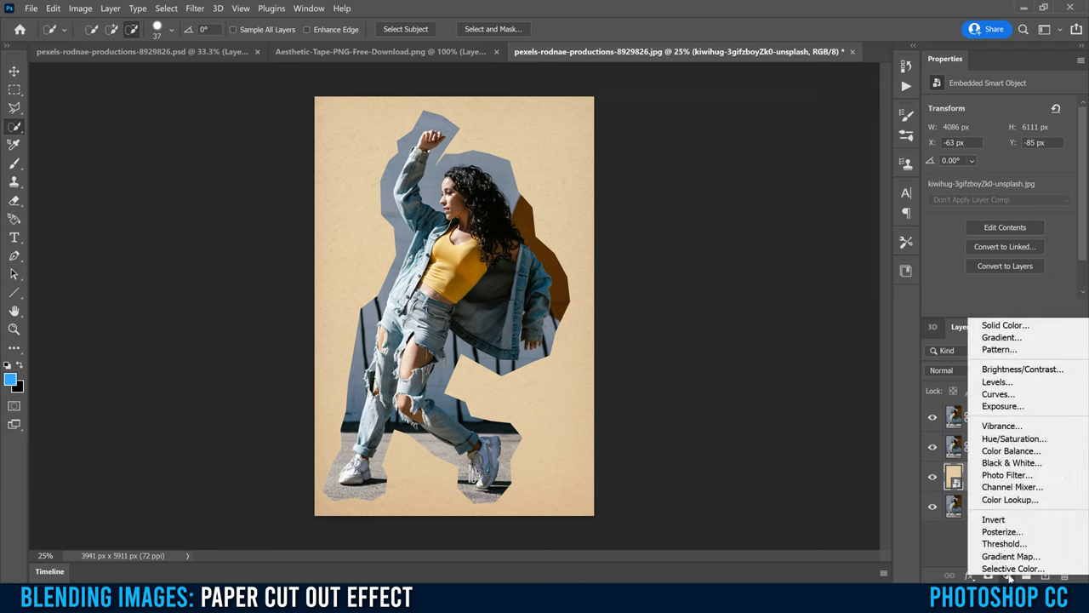
{"action": "left_click", "coordinate": [1013, 438]}
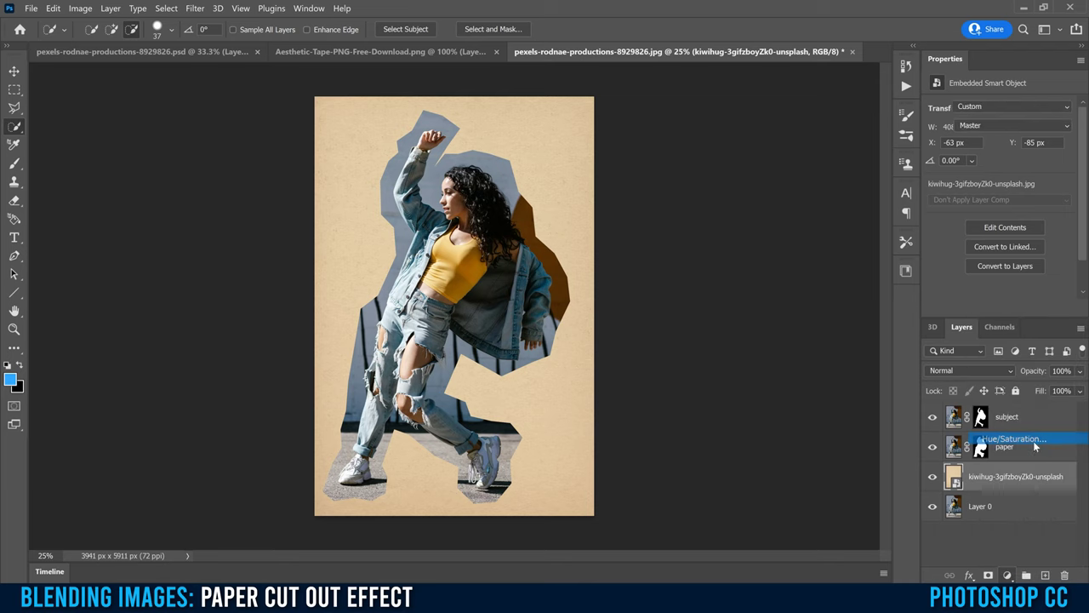
{"action": "left_click_drag", "start_coordinate": [999, 160], "coordinate": [931, 160]}
{"action": "mouse_move", "coordinate": [932, 162]}
{"action": "left_mouse_down"}
{"action": "mouse_move", "coordinate": [944, 162]}
{"action": "mouse_move", "coordinate": [929, 161]}
{"action": "left_mouse_up"}
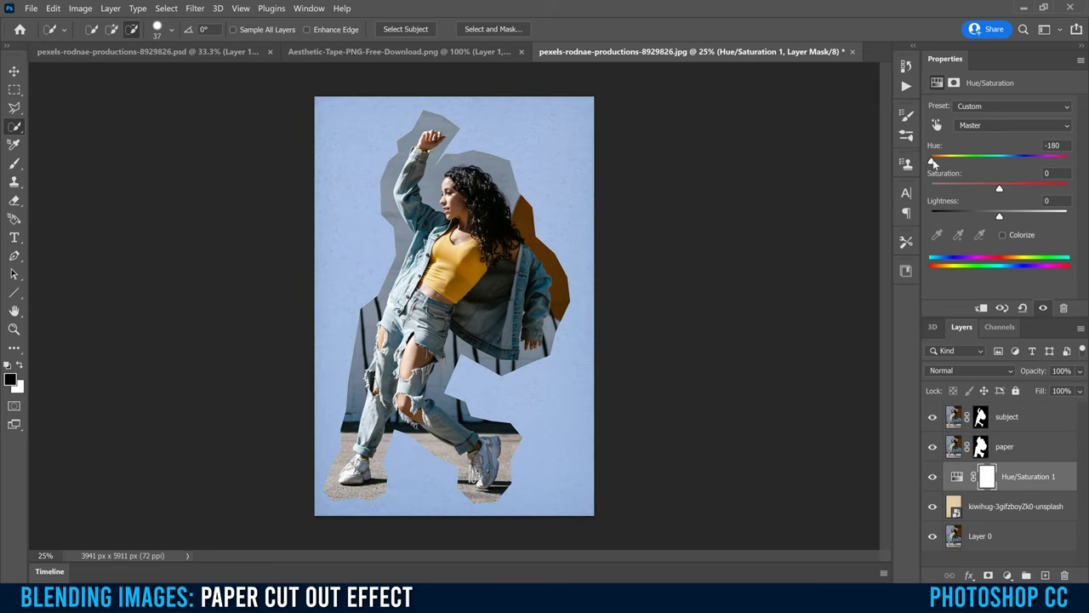
{"action": "left_click_drag", "start_coordinate": [999, 191], "coordinate": [984, 192]}
{"action": "left_click_drag", "start_coordinate": [1002, 216], "coordinate": [978, 217]}
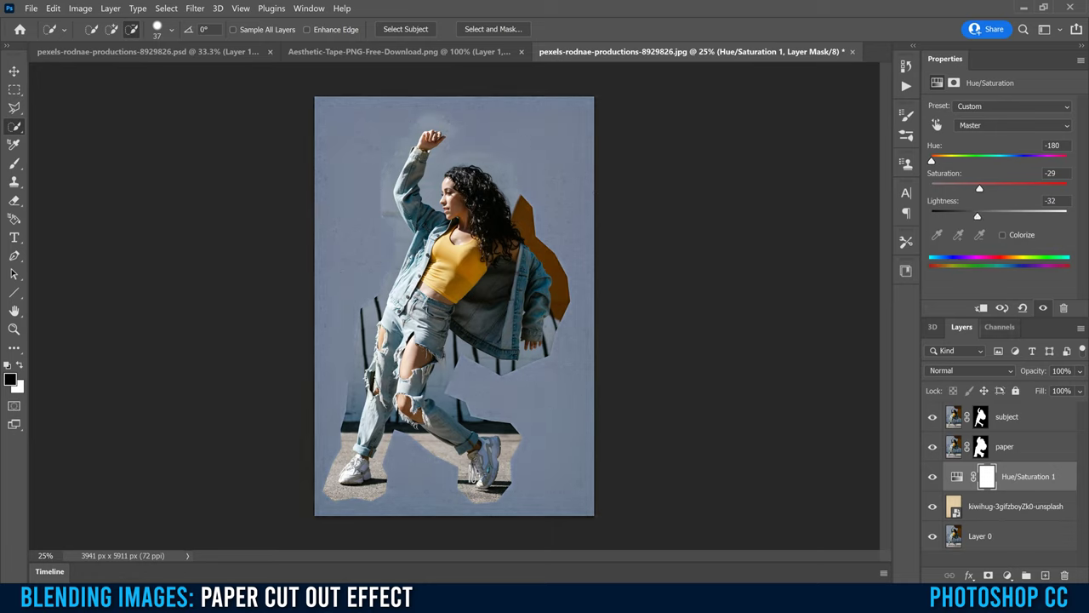
{"action": "left_click_drag", "start_coordinate": [985, 216], "coordinate": [969, 190]}
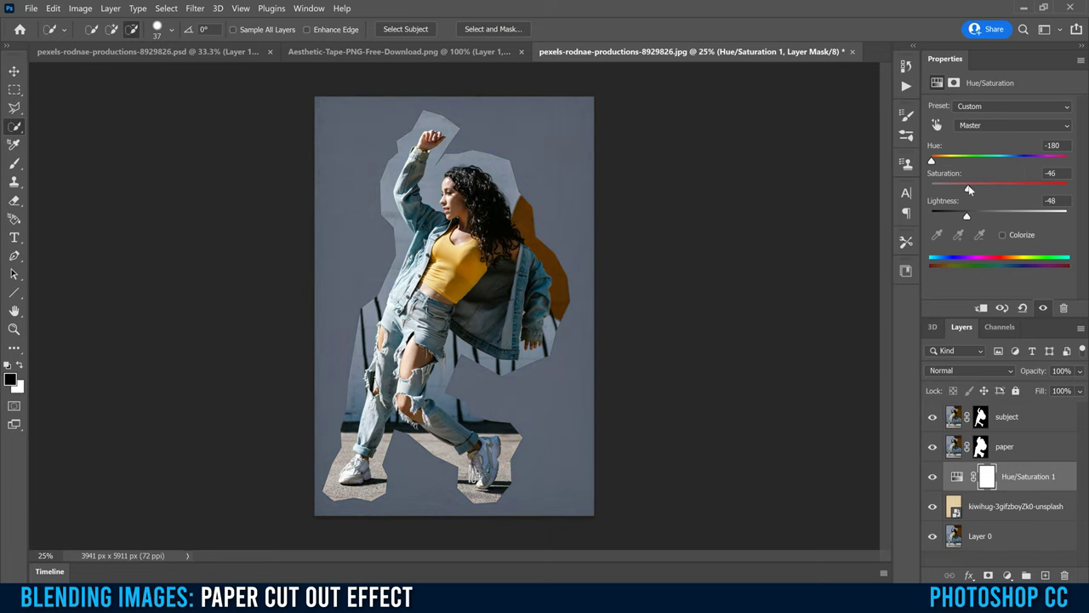
Darken the kiwihug paper layer with Levels, setting the midtone input to 0.38 and the black input to about 87.
{"action": "left_click", "coordinate": [994, 511]}
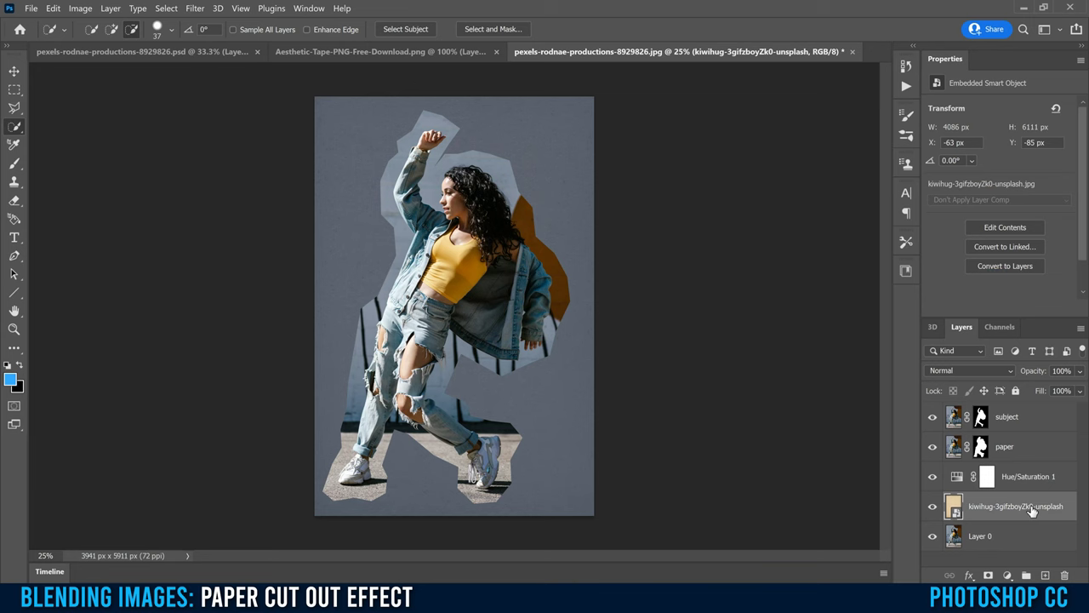
{"action": "key", "text": "ctrl+l"}
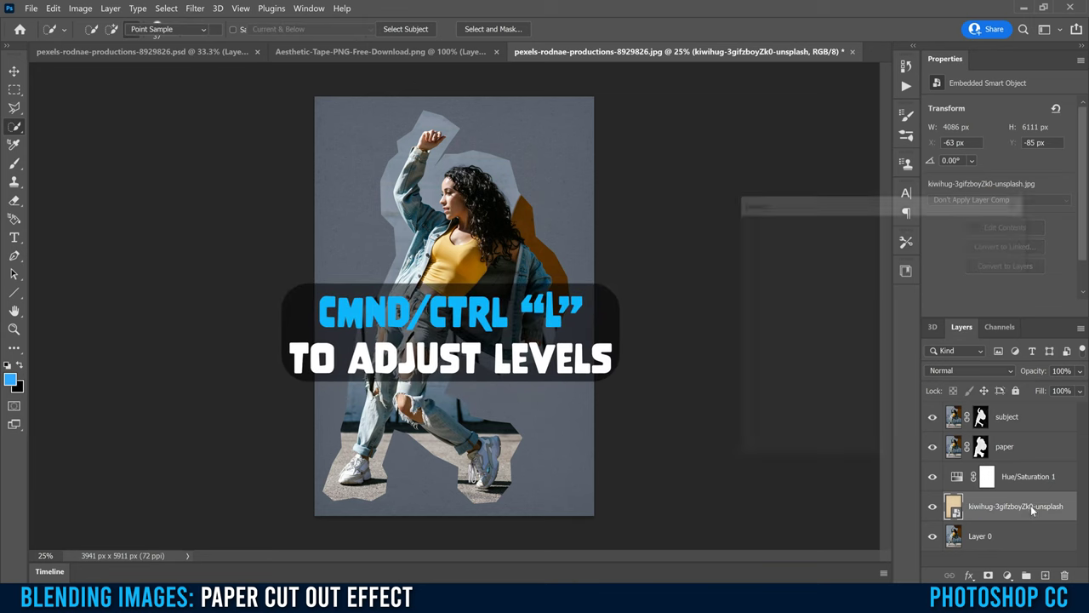
{"action": "left_click_drag", "start_coordinate": [844, 201], "coordinate": [722, 169]}
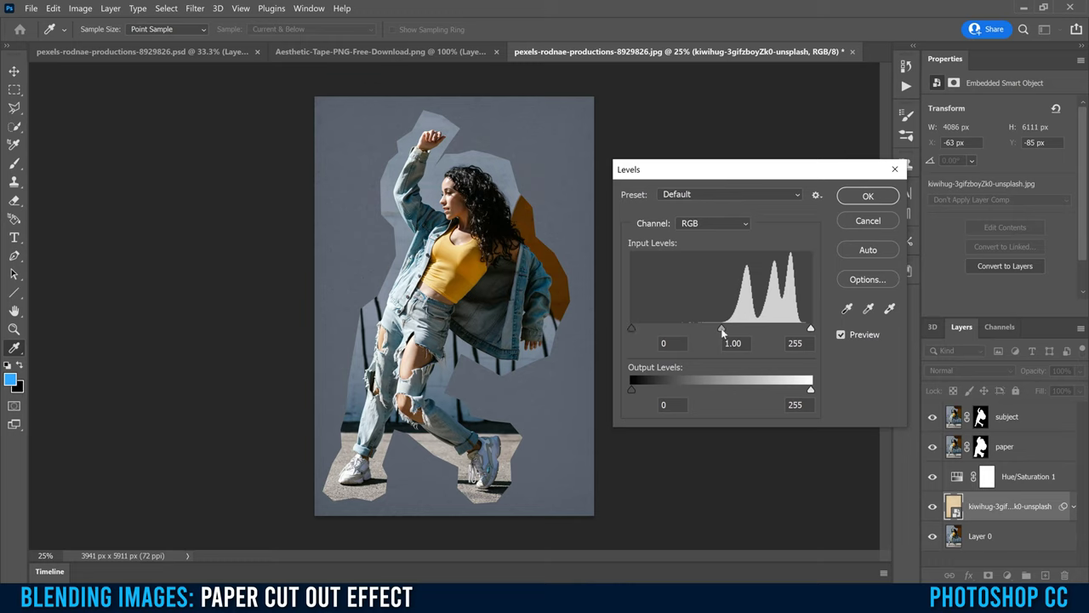
{"action": "left_click_drag", "start_coordinate": [721, 329], "coordinate": [770, 329]}
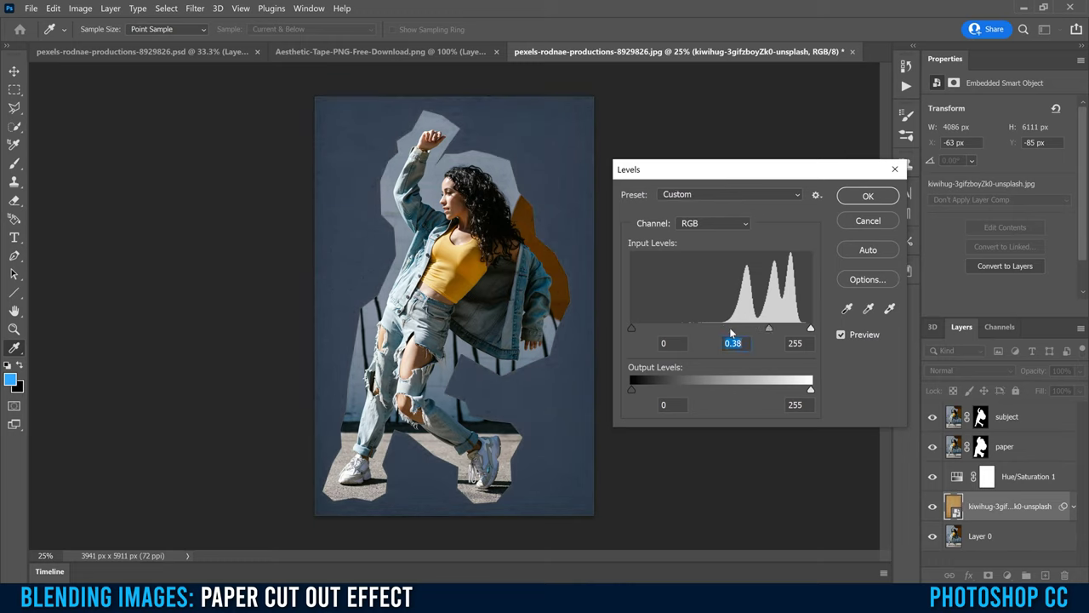
{"action": "left_click_drag", "start_coordinate": [631, 328], "coordinate": [691, 325]}
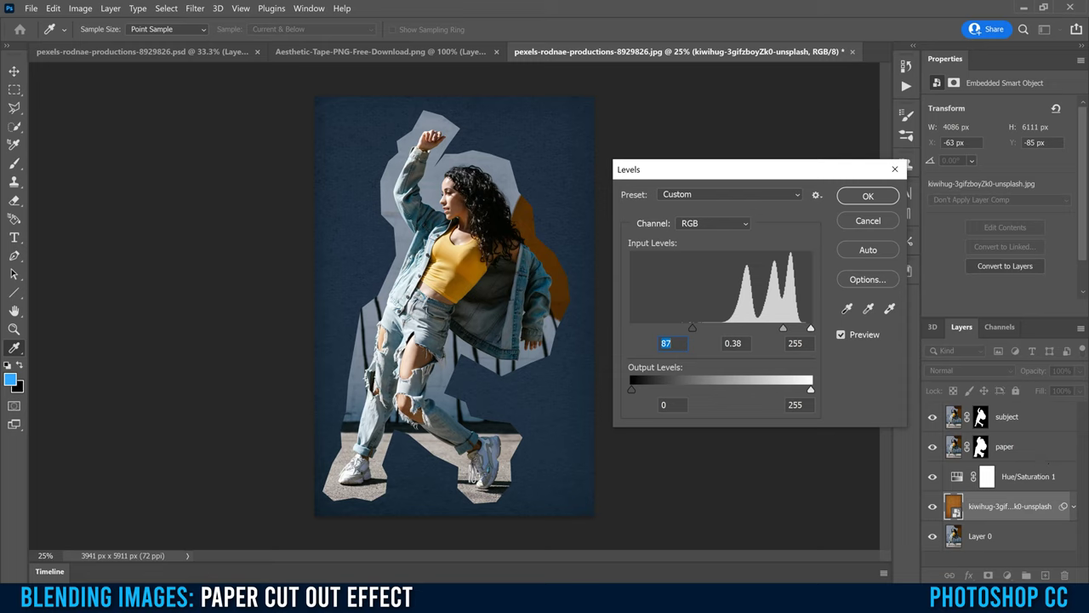
{"action": "left_click_drag", "start_coordinate": [693, 328], "coordinate": [698, 326]}
{"action": "left_click", "coordinate": [868, 197]}
{"action": "key", "text": "w"}
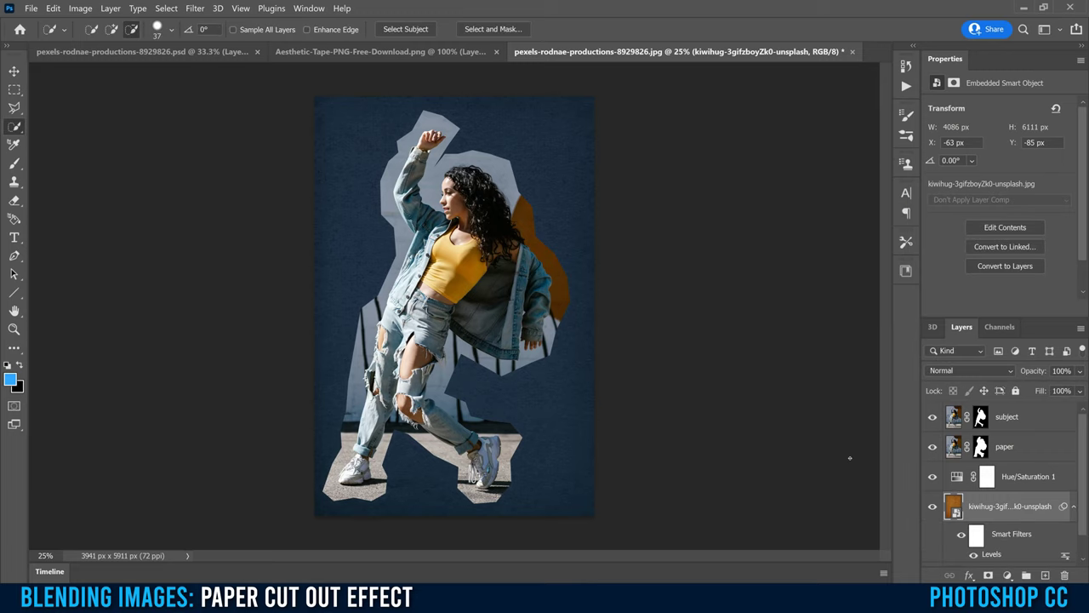
{"action": "left_click", "coordinate": [1025, 478]}
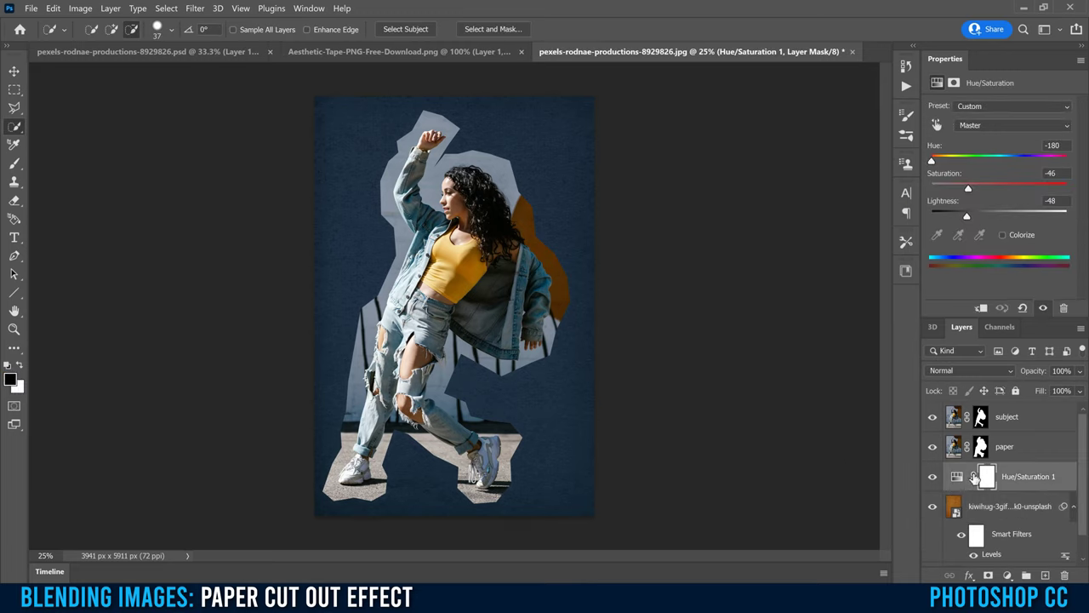
{"action": "mouse_move", "coordinate": [931, 161]}
{"action": "left_mouse_down"}
{"action": "mouse_move", "coordinate": [1019, 162]}
{"action": "mouse_move", "coordinate": [931, 161]}
{"action": "left_mouse_up"}
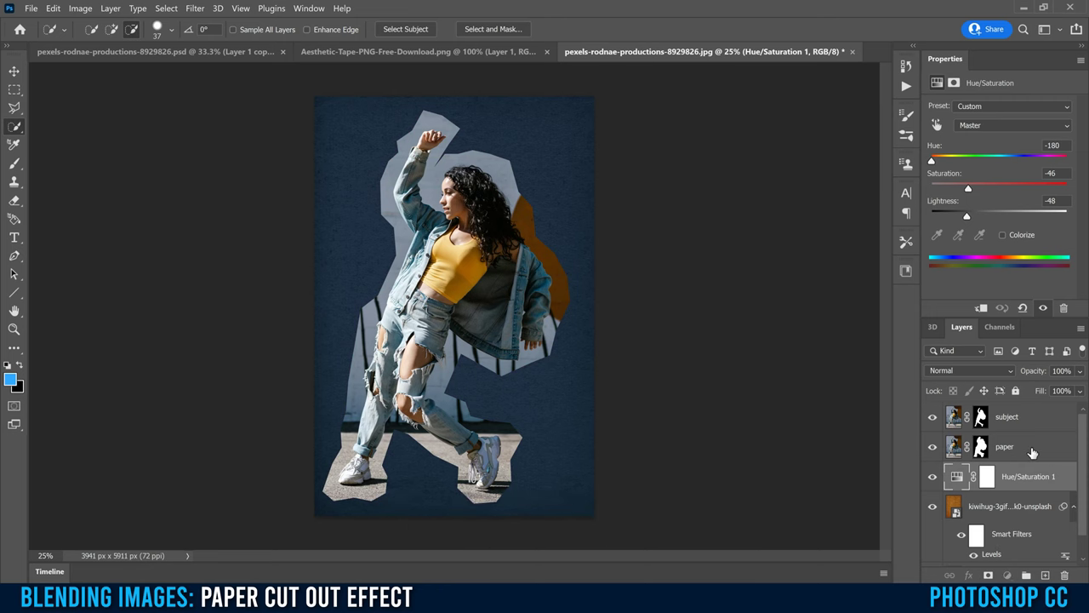
Place the crumpled paper image pexels-iconcom-479444 as an embedded layer directly above the paper layer.
{"action": "left_click", "coordinate": [1032, 452]}
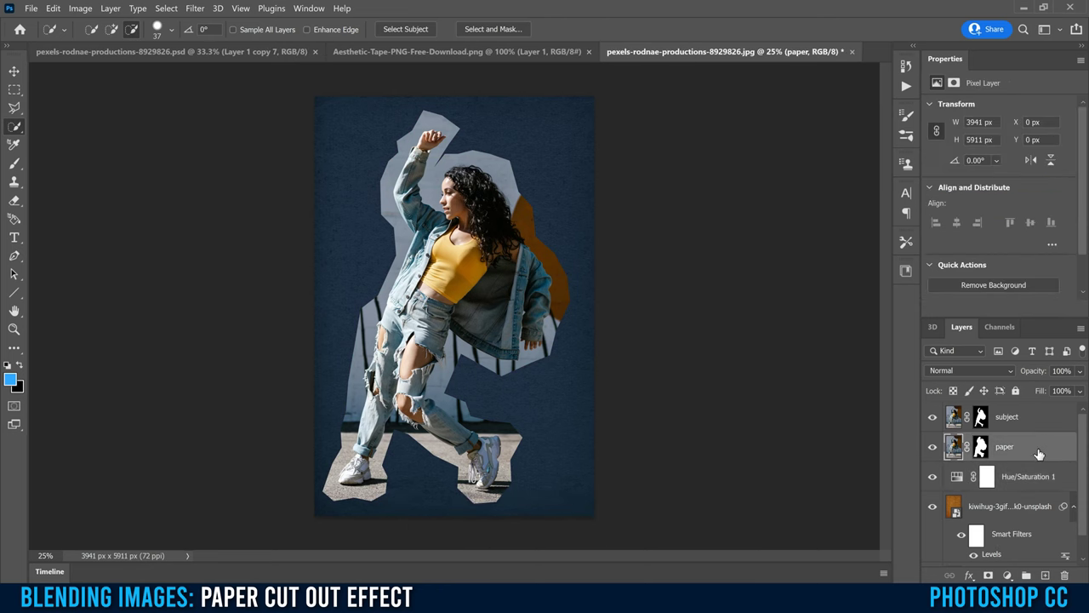
{"action": "left_click", "coordinate": [33, 10]}
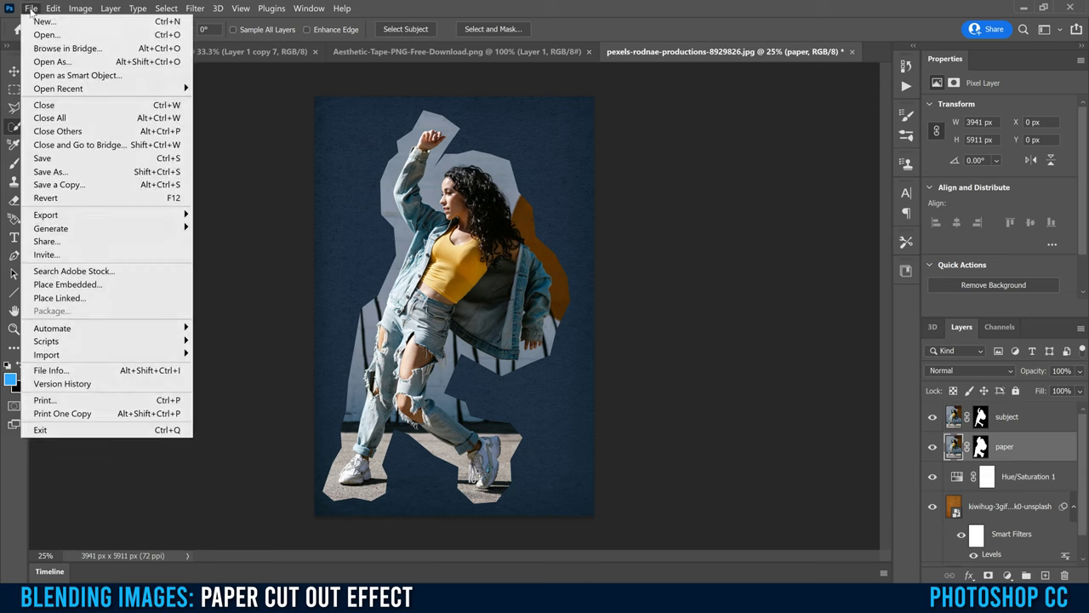
{"action": "left_click", "coordinate": [65, 284]}
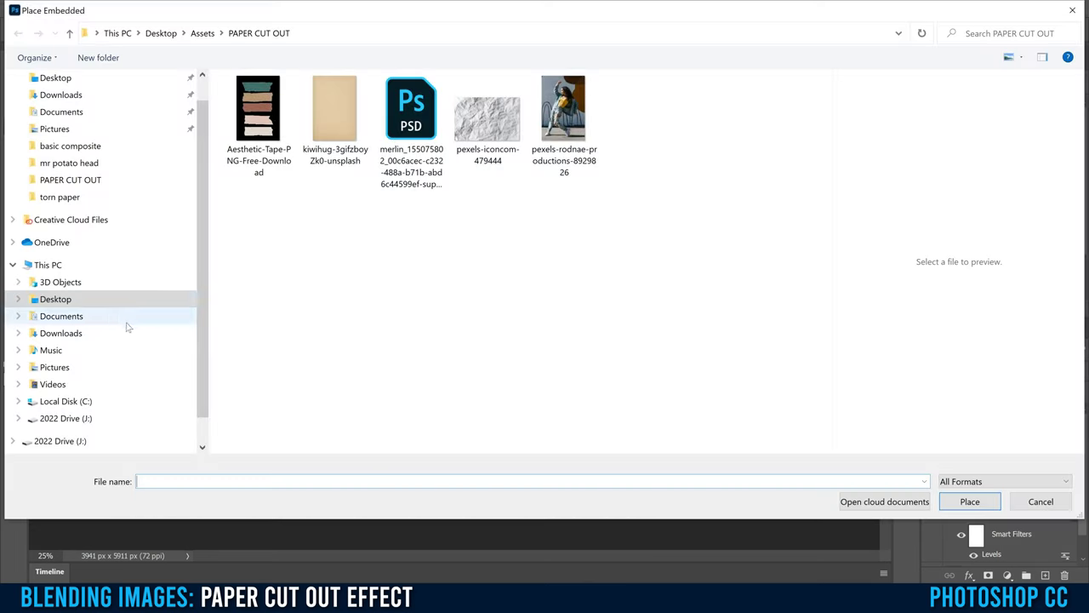
{"action": "double_click", "coordinate": [484, 120]}
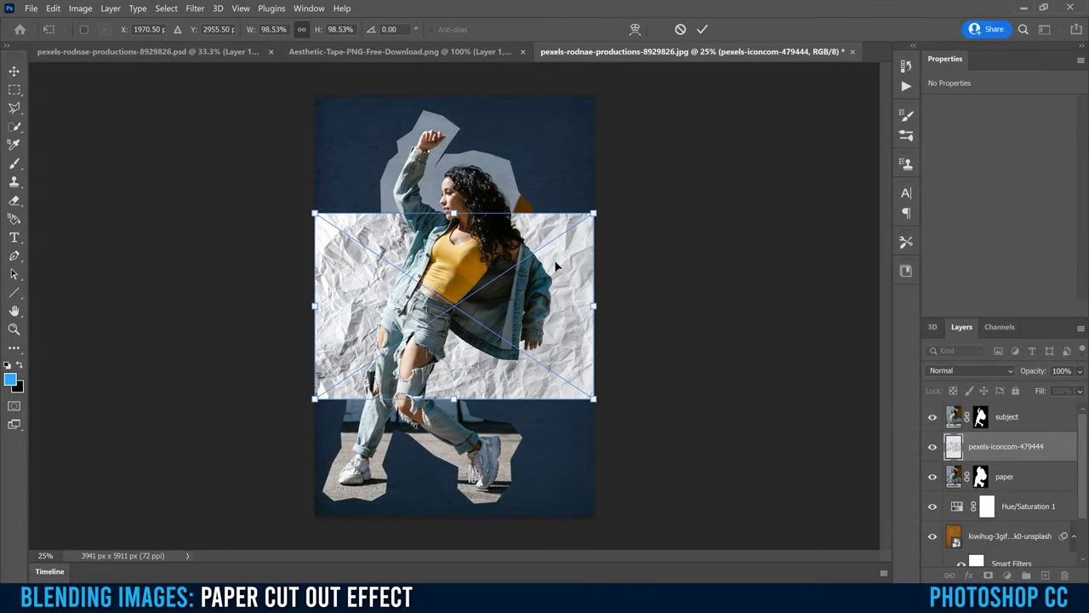
Rotate the crumpled paper image 90 degrees, enlarge it to about 150% to cover the canvas, and apply the transform.
{"action": "left_click_drag", "start_coordinate": [310, 200], "coordinate": [526, 214]}
{"action": "left_click", "coordinate": [390, 29]}
{"action": "type", "text": "90"}
{"action": "key", "text": "Return"}
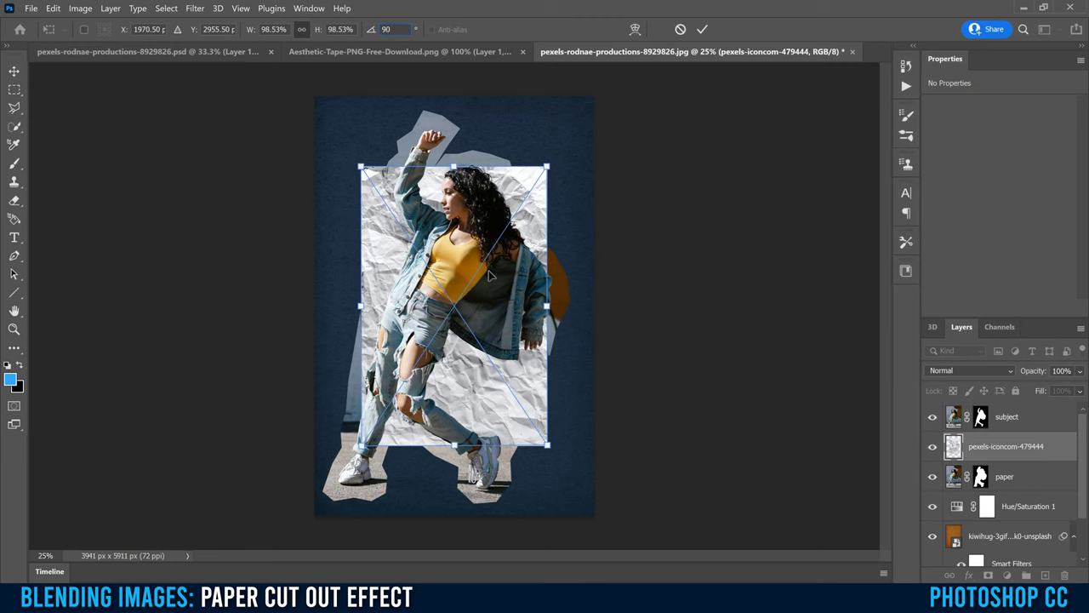
{"action": "left_click_drag", "start_coordinate": [359, 164], "coordinate": [311, 92]}
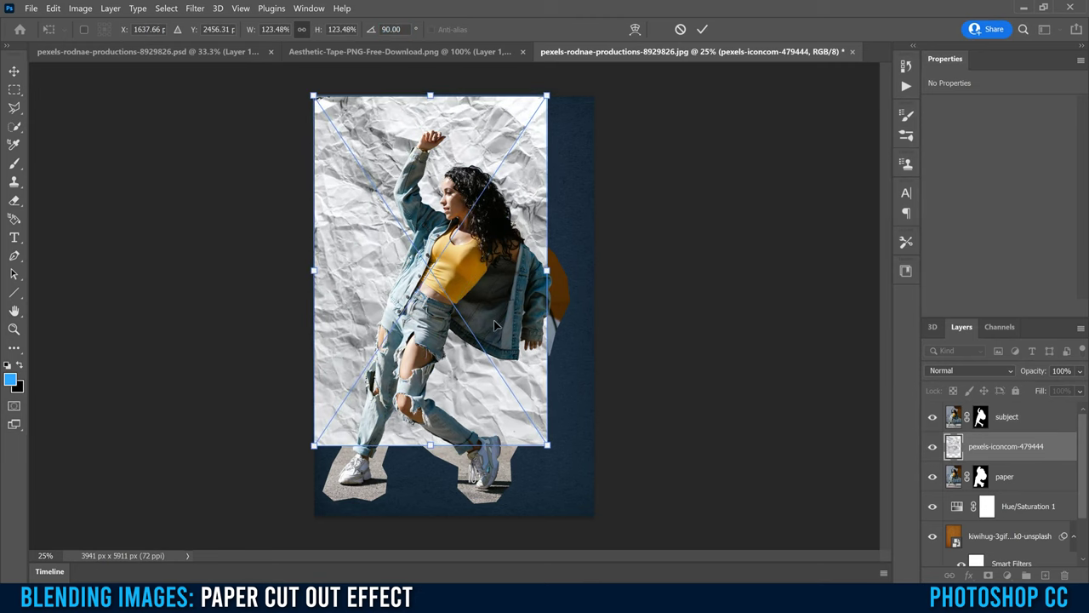
{"action": "left_click_drag", "start_coordinate": [548, 446], "coordinate": [602, 520]}
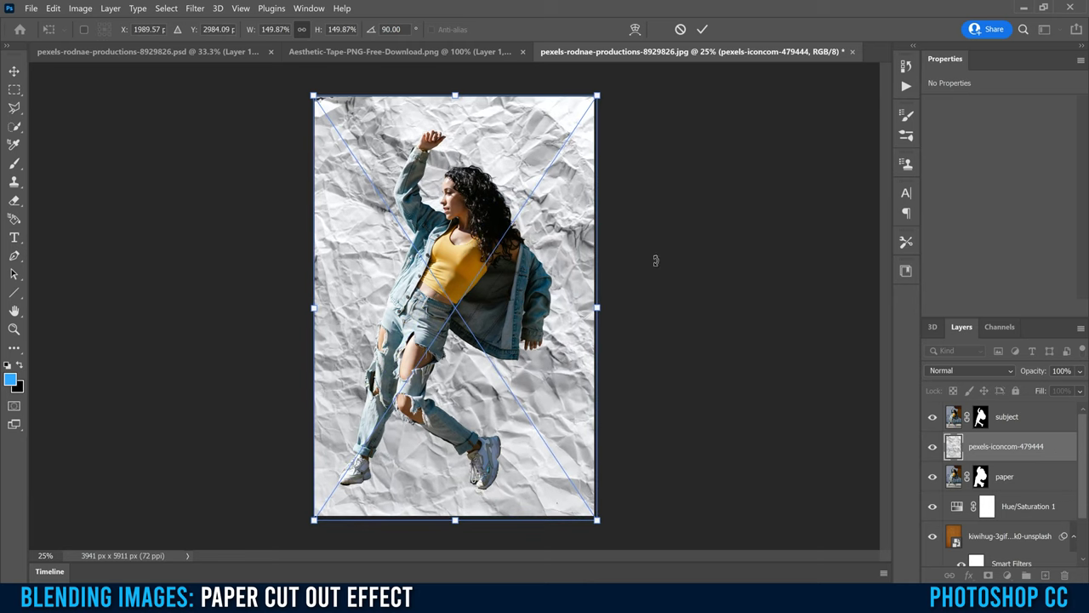
{"action": "left_click", "coordinate": [702, 31]}
{"action": "key", "text": "w"}
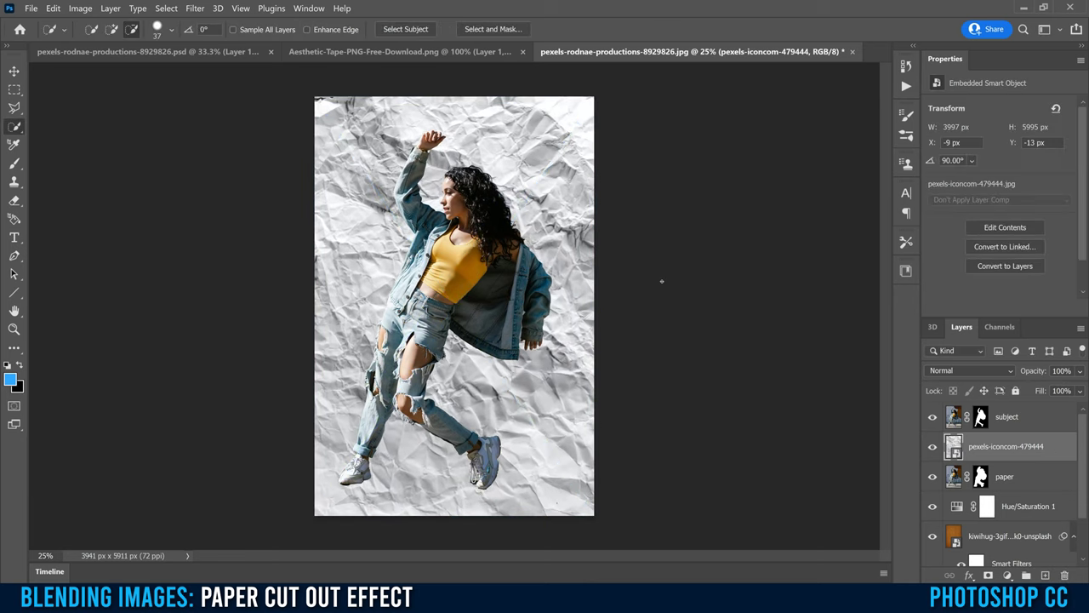
Clip the crumpled paper layer to the paper layer below it with a clipping mask.
{"action": "right_click", "coordinate": [1054, 451]}
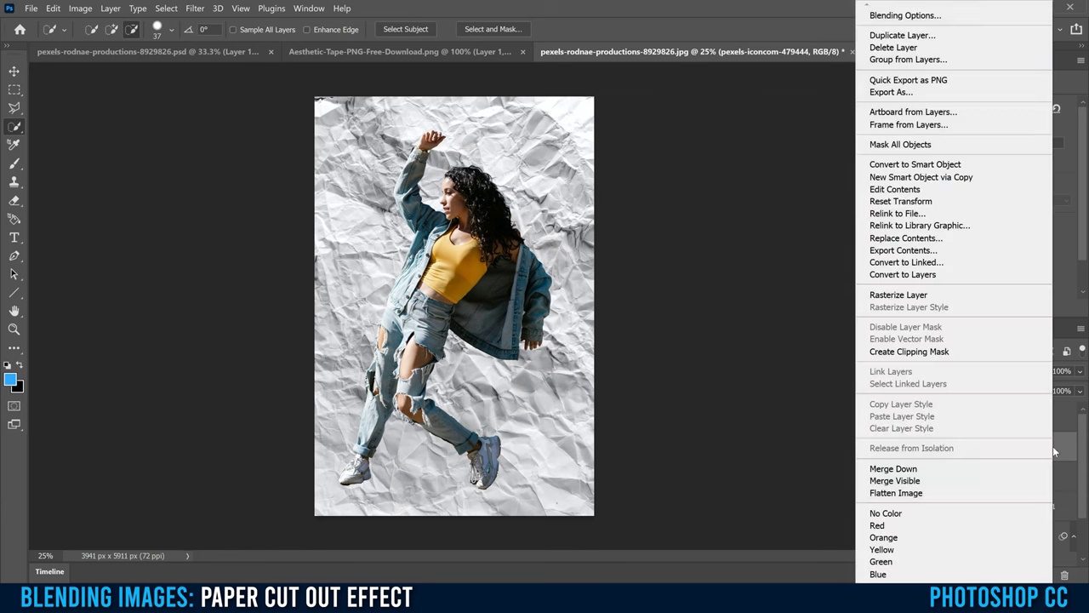
{"action": "left_click", "coordinate": [915, 351]}
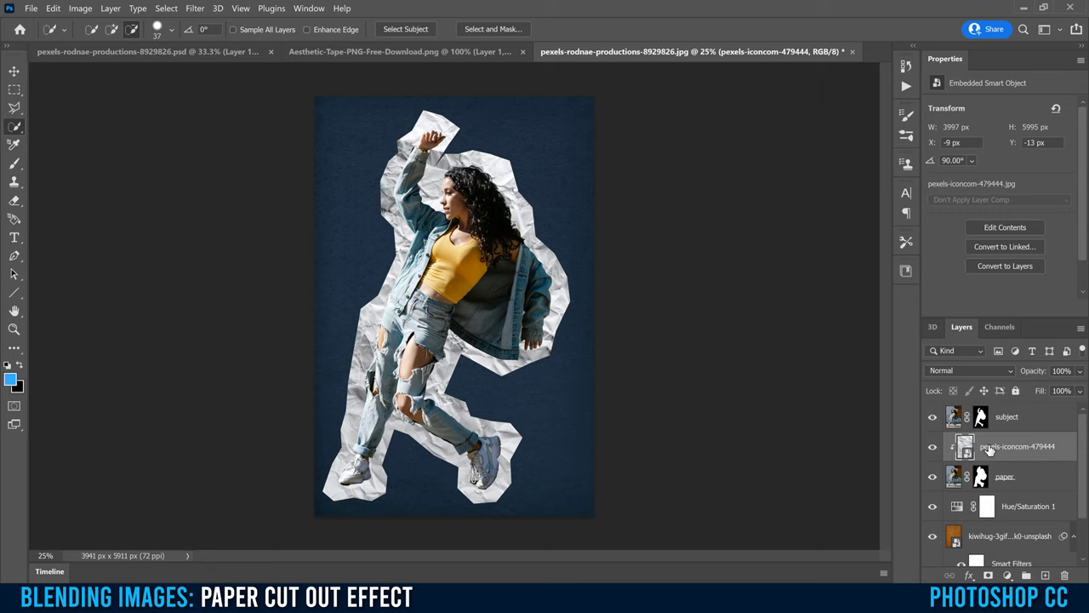
{"action": "left_click", "coordinate": [987, 541]}
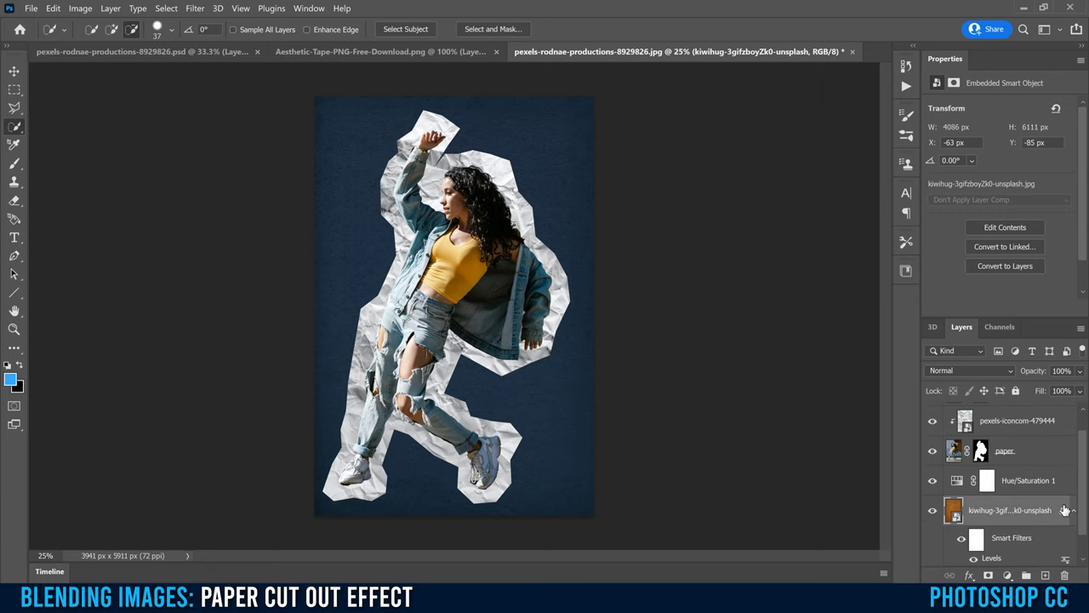
{"action": "scroll", "coordinate": [1076, 502], "scroll_direction": "up", "scroll_amount": 1}
Brighten the crumpled paper layer with Levels, setting the midtone input to 1.58 and the black output to about 57.
{"action": "left_click", "coordinate": [1009, 448]}
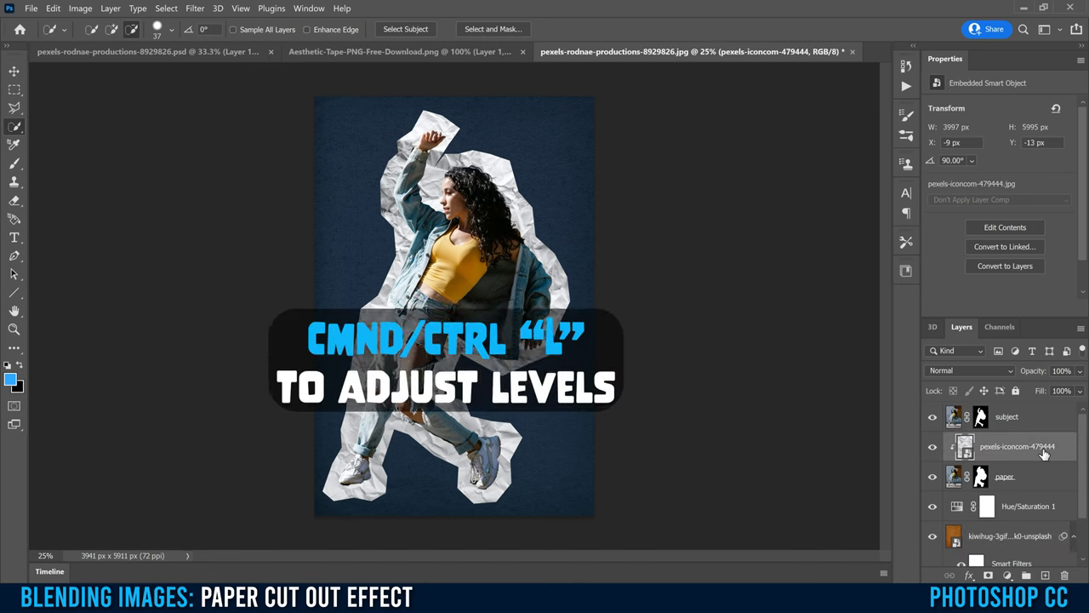
{"action": "key", "text": "ctrl+l"}
{"action": "left_click_drag", "start_coordinate": [700, 329], "coordinate": [671, 331]}
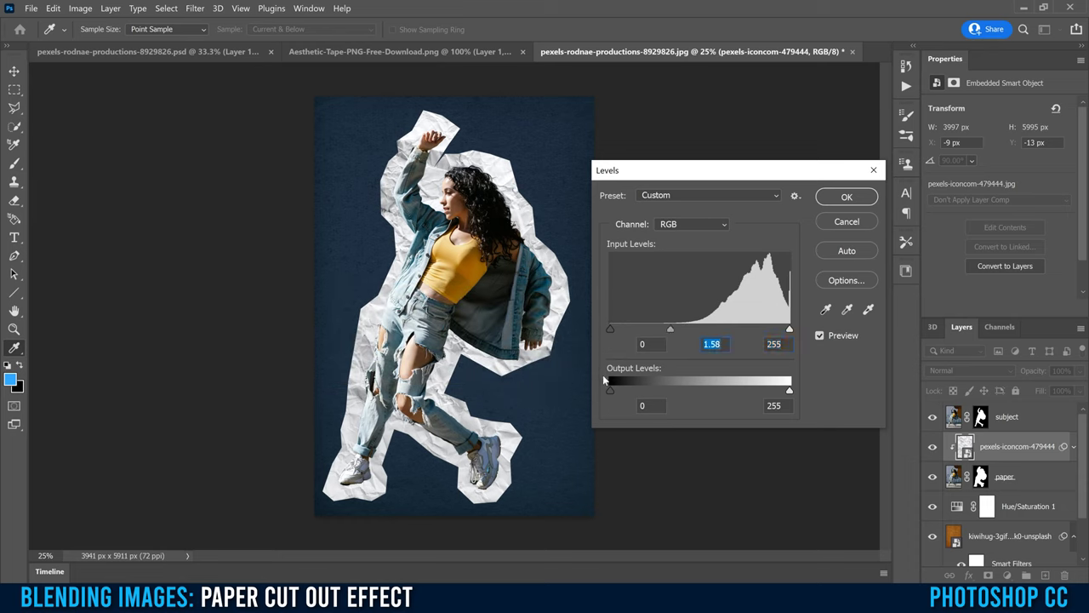
{"action": "key", "text": "Tab"}
{"action": "key", "text": "Tab"}
{"action": "key", "text": "Tab"}
{"action": "left_click_drag", "start_coordinate": [614, 390], "coordinate": [643, 390]}
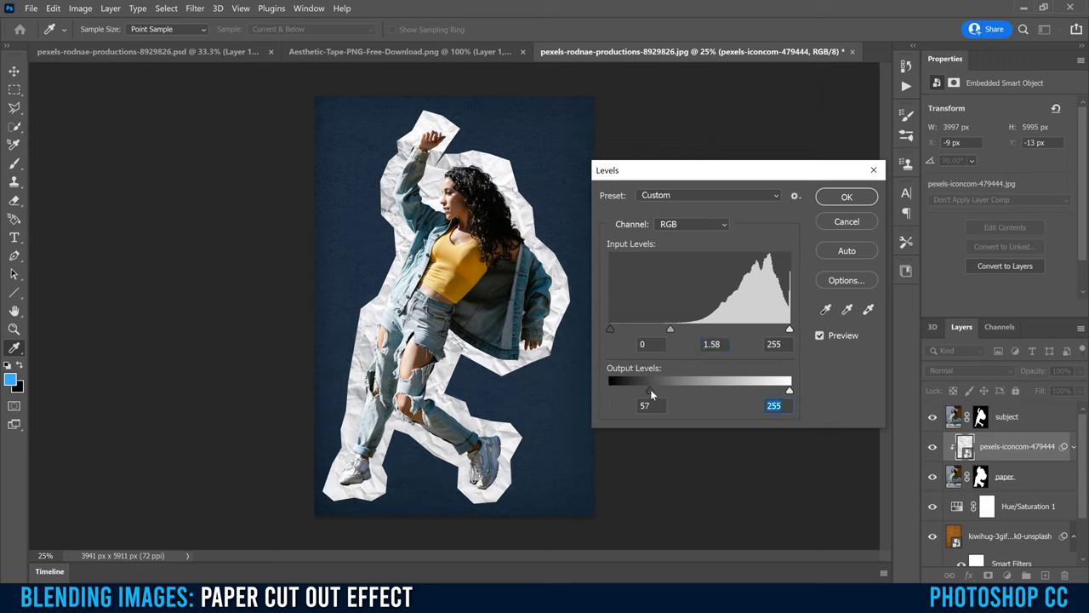
{"action": "left_click_drag", "start_coordinate": [647, 389], "coordinate": [644, 388]}
{"action": "left_click", "coordinate": [847, 197]}
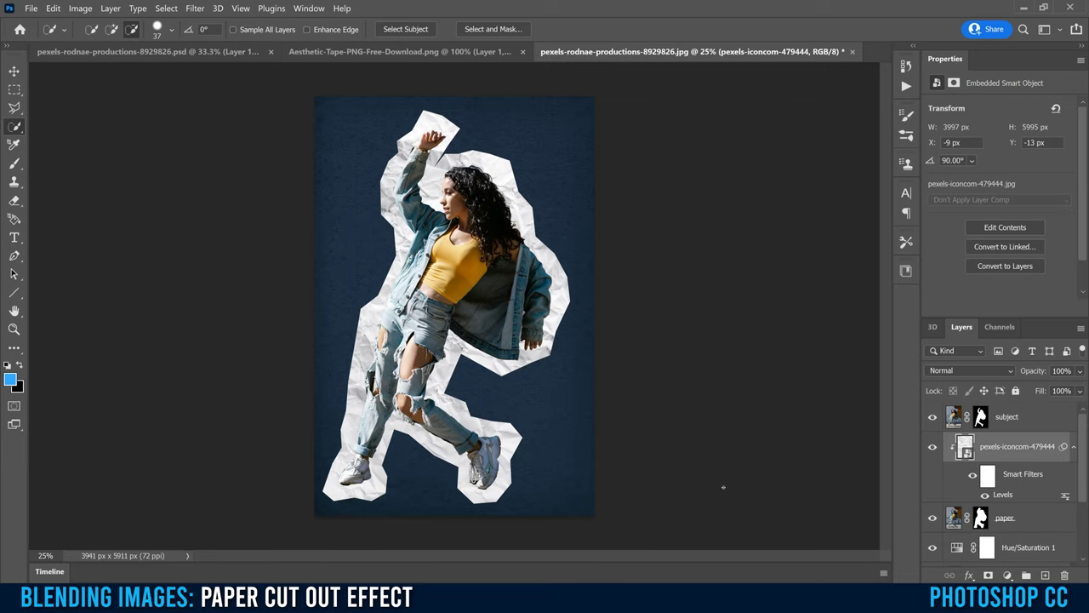
Add a black Multiply drop shadow to the paper layer with 70% opacity, 70° angle, 12 px distance and 6 px size.
{"action": "left_click", "coordinate": [1026, 520]}
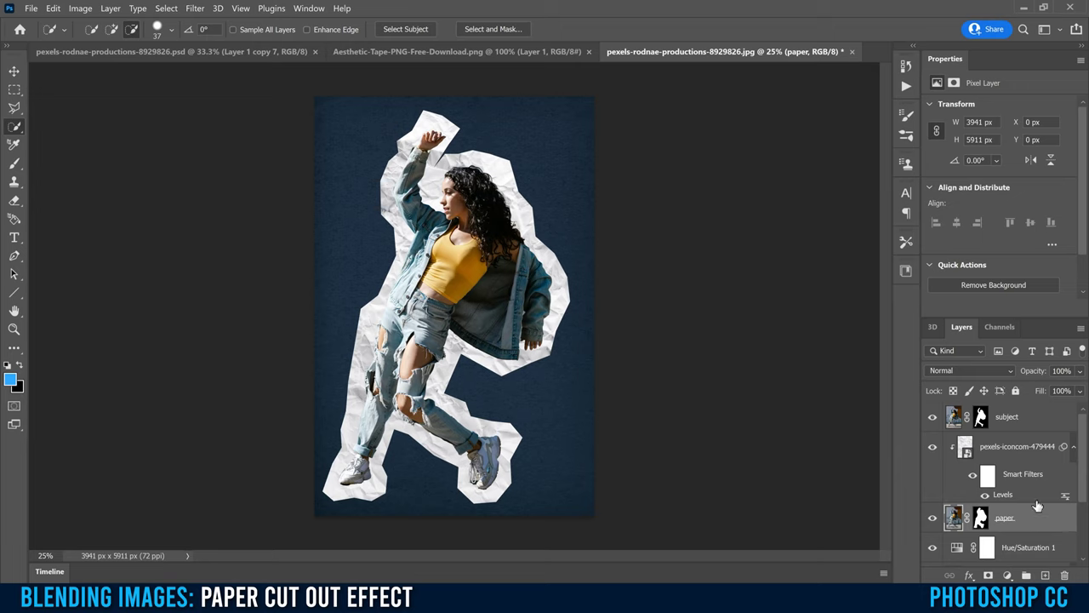
{"action": "double_click", "coordinate": [1053, 521]}
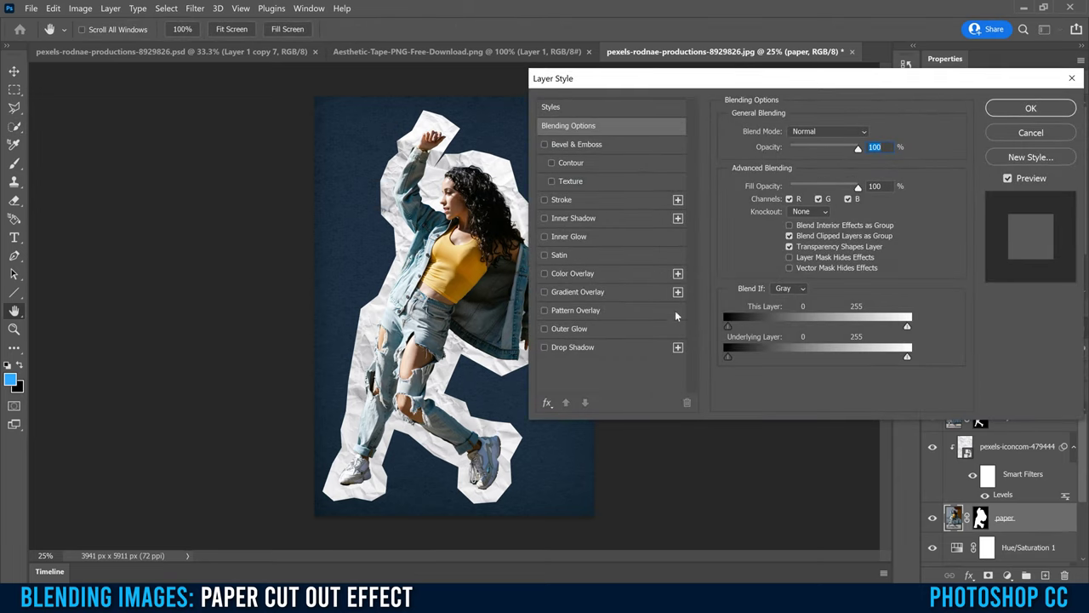
{"action": "left_click", "coordinate": [569, 347]}
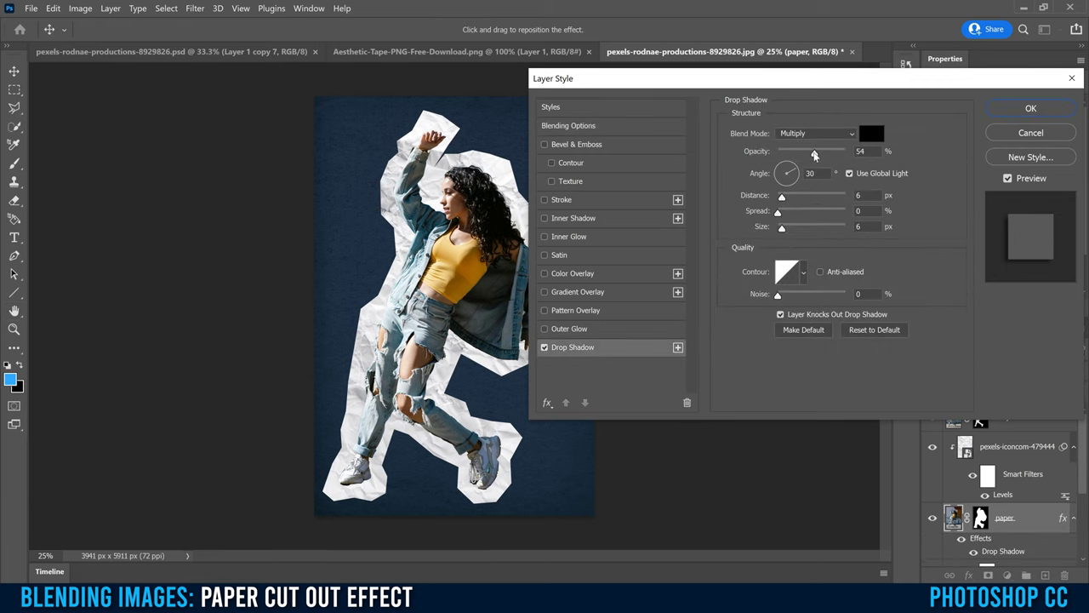
{"action": "key", "text": "ctrl+plus"}
{"action": "key", "text": "ctrl+plus"}
{"action": "key", "text": "ctrl+plus"}
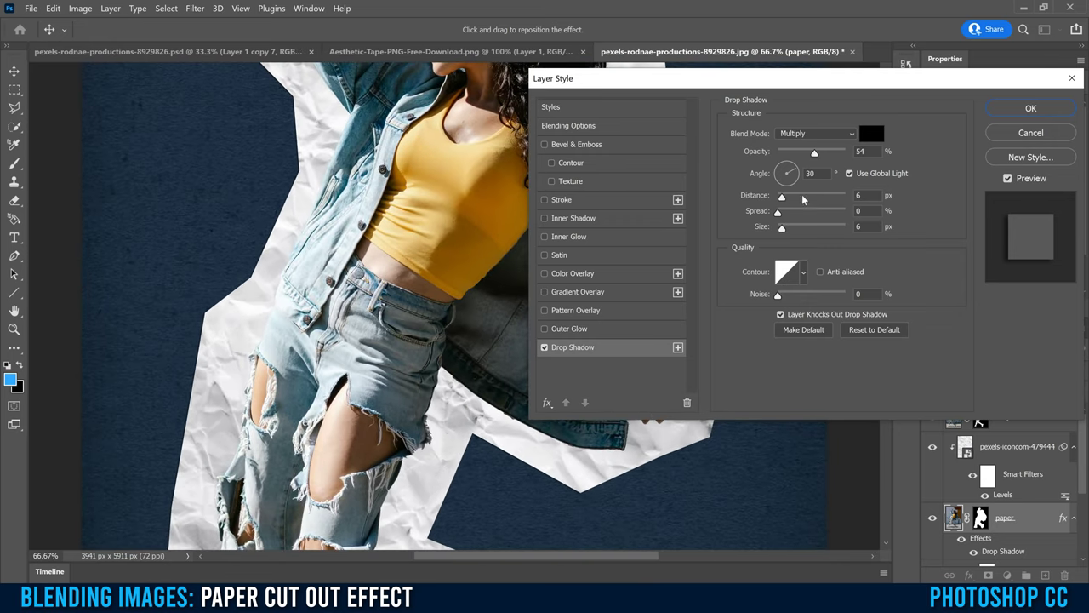
{"action": "left_click_drag", "start_coordinate": [817, 157], "coordinate": [825, 156]}
{"action": "left_click_drag", "start_coordinate": [782, 198], "coordinate": [787, 199]}
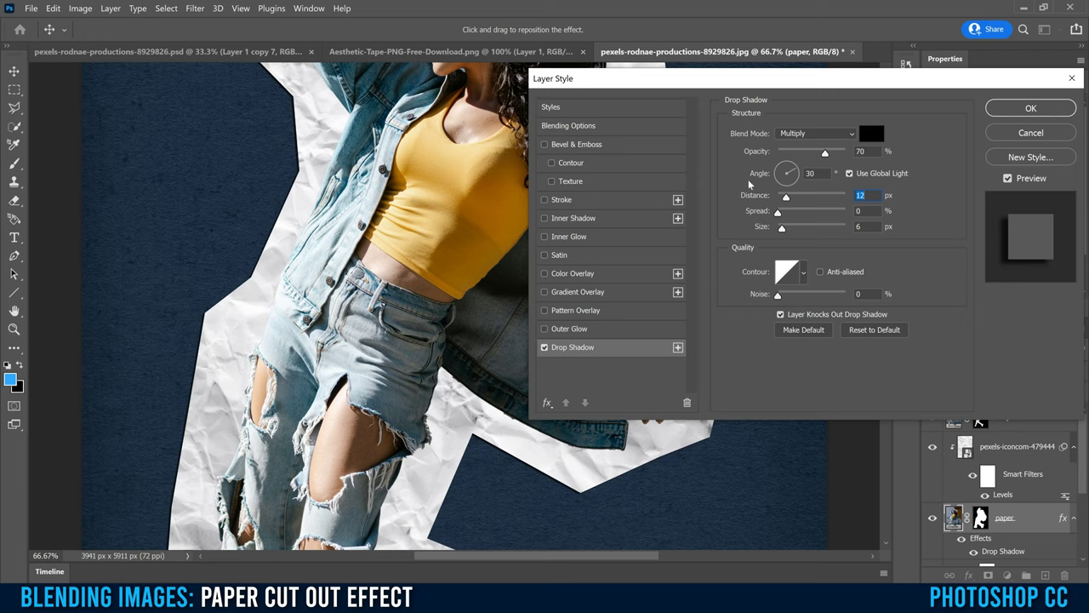
{"action": "left_click_drag", "start_coordinate": [781, 179], "coordinate": [790, 170]}
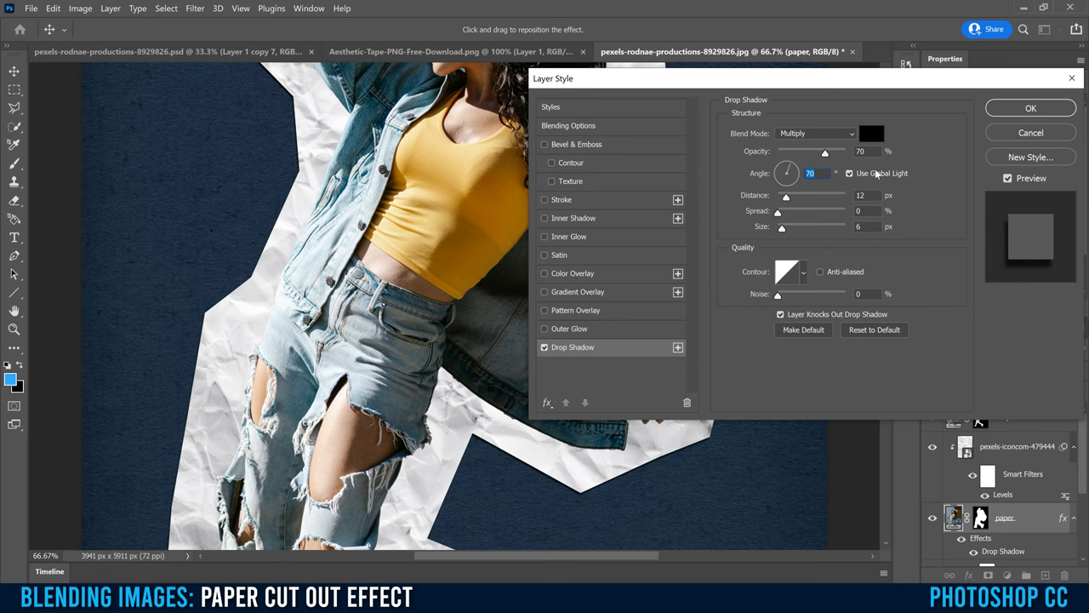
{"action": "left_click", "coordinate": [1017, 113]}
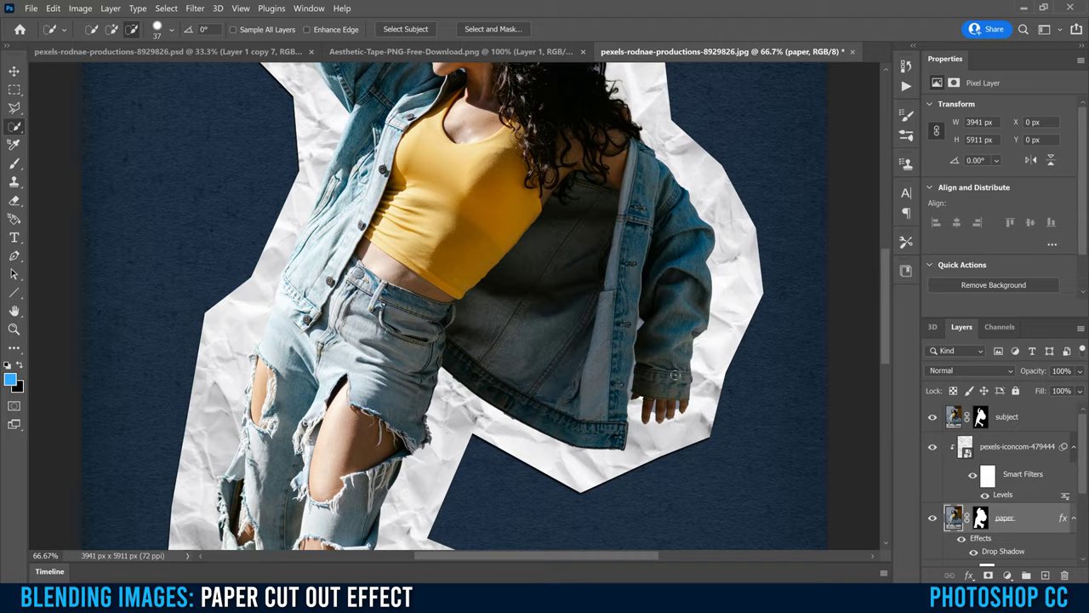
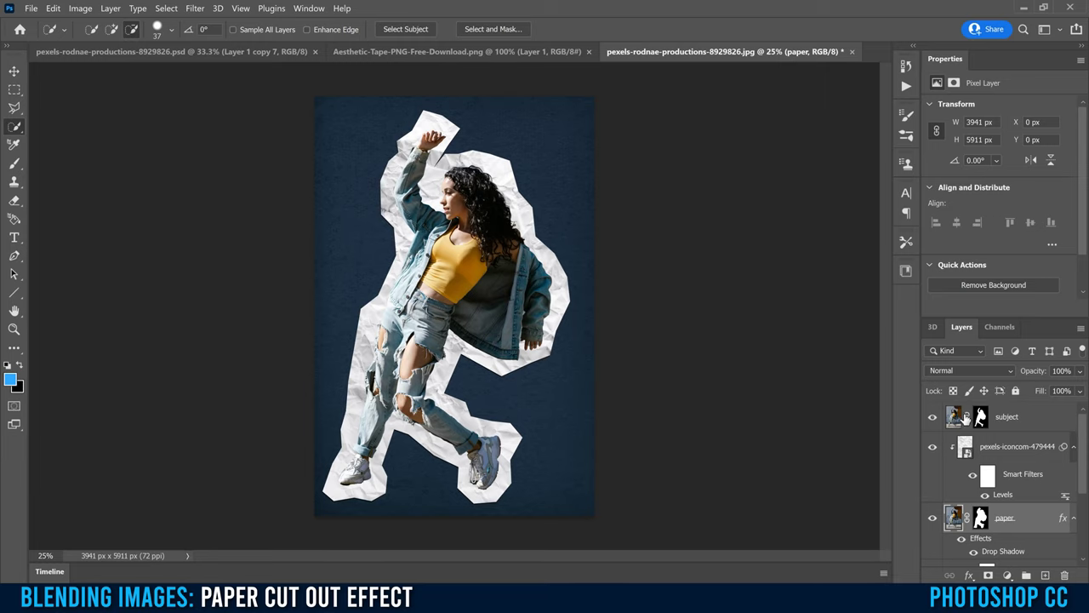
Duplicate the subject layer and apply a High Pass filter to the copy with a small radius of a few pixels.
{"action": "left_click", "coordinate": [954, 419]}
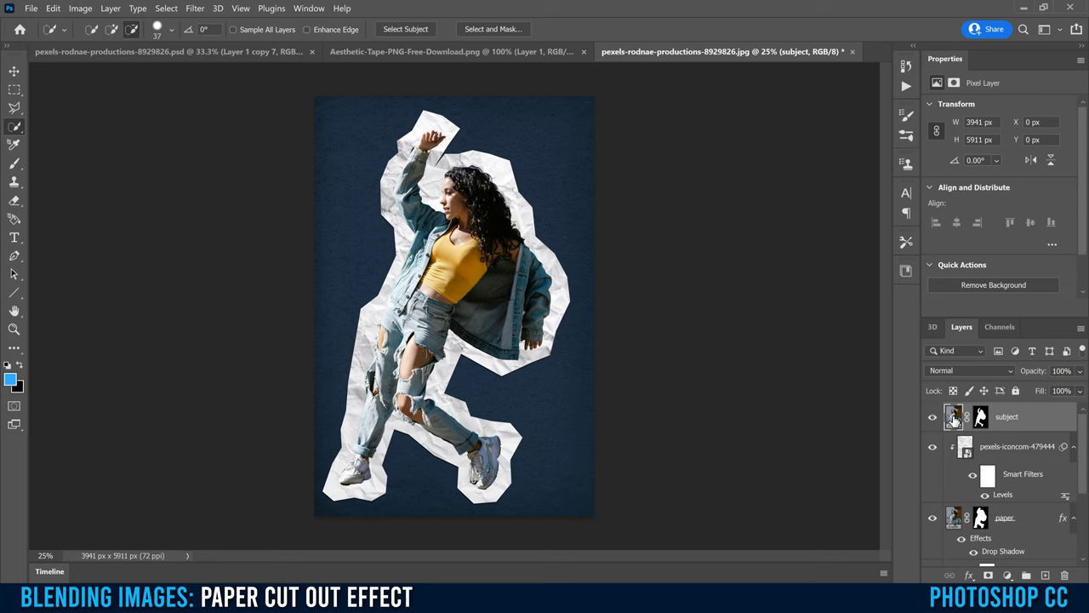
{"action": "key", "text": "ctrl+j"}
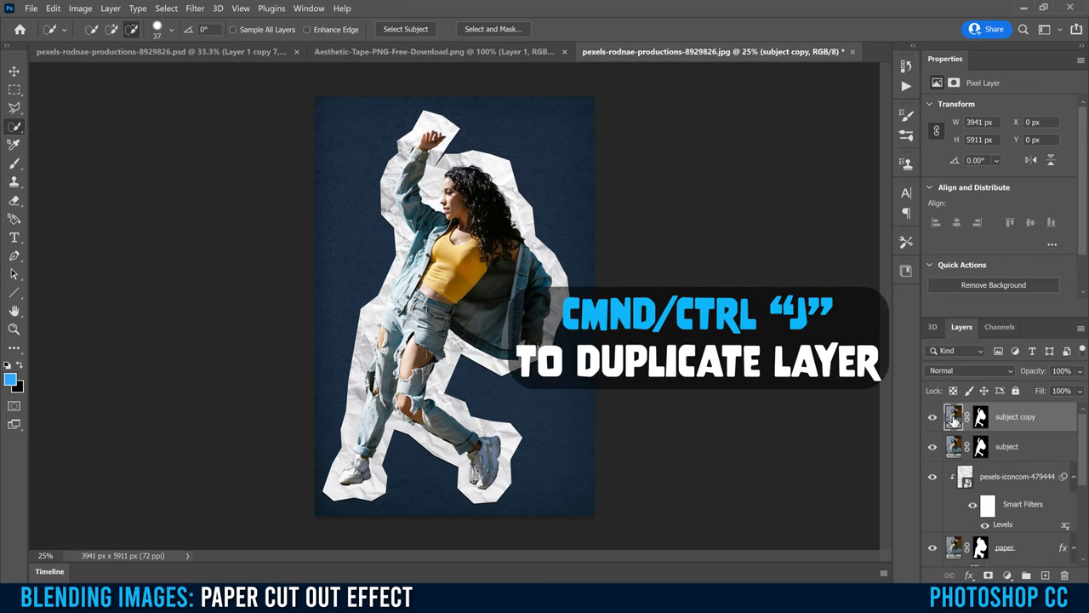
{"action": "left_click", "coordinate": [194, 8]}
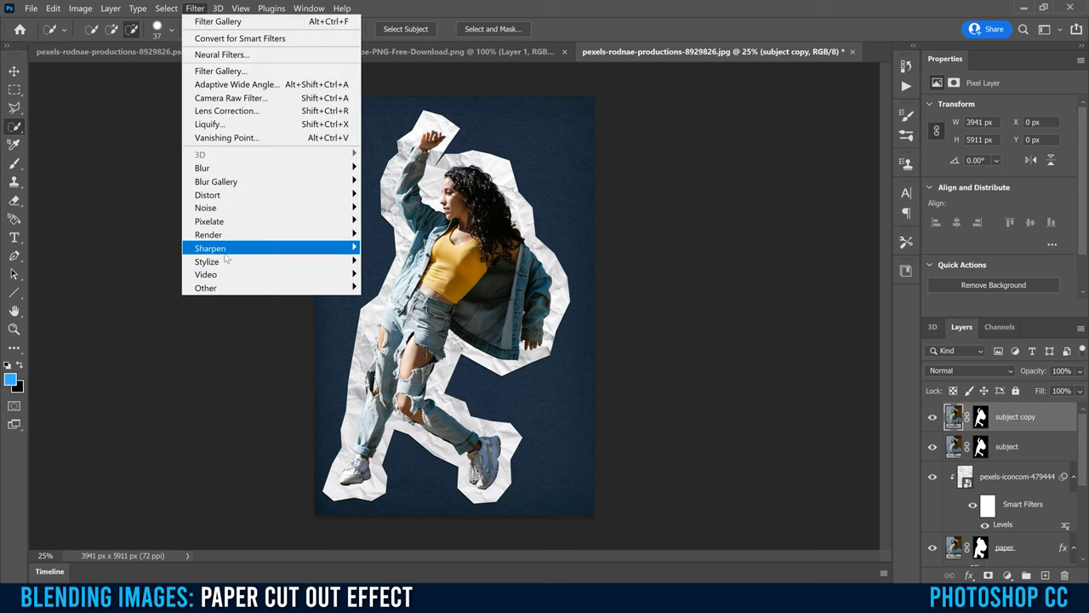
{"action": "mouse_move", "coordinate": [225, 288]}
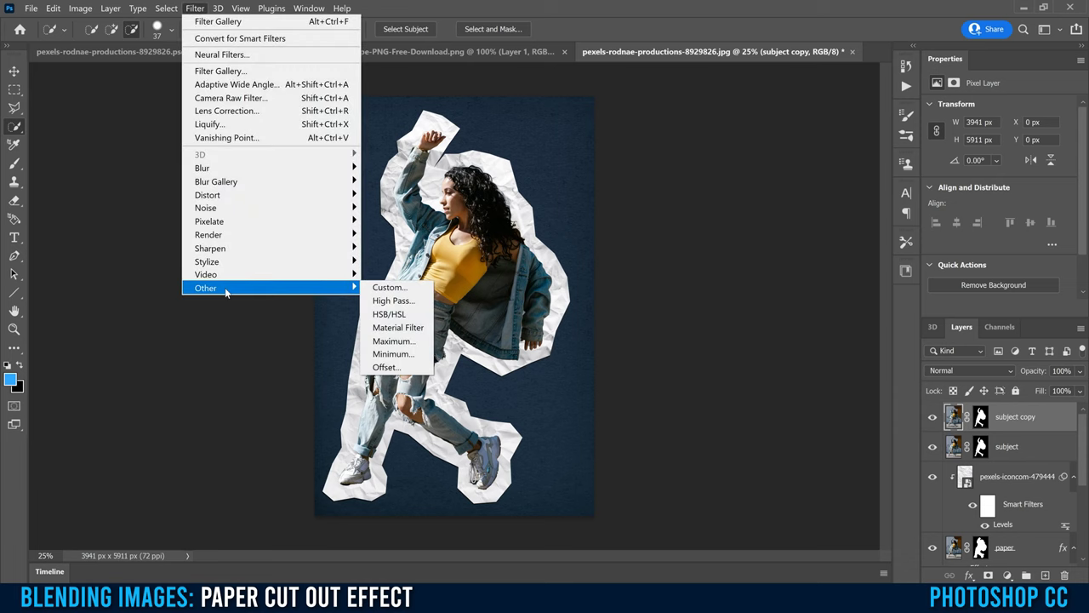
{"action": "left_click", "coordinate": [393, 300]}
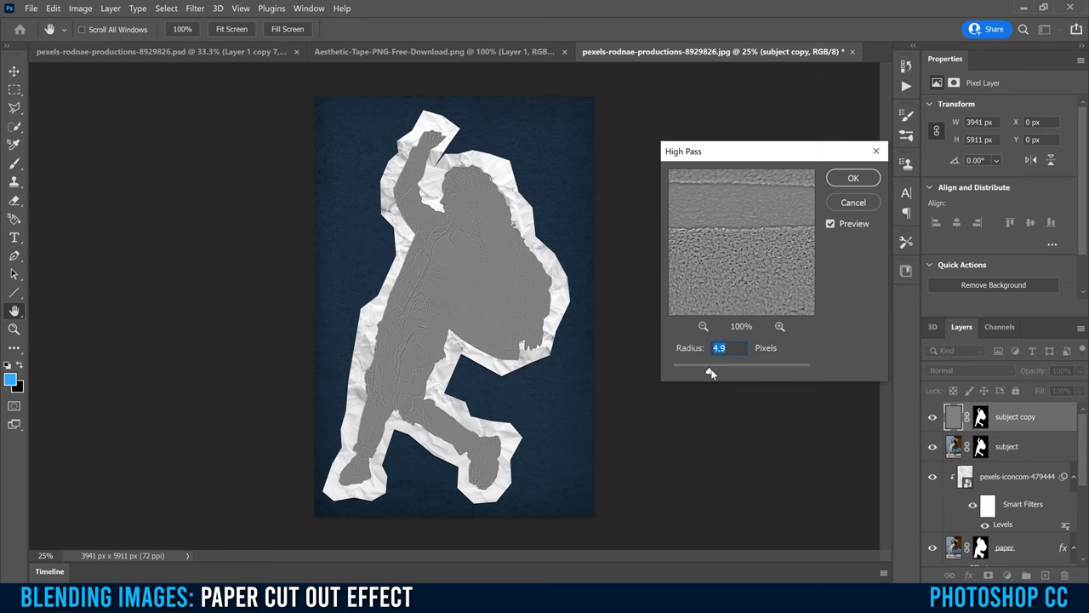
{"action": "mouse_move", "coordinate": [710, 373]}
{"action": "left_mouse_down"}
{"action": "mouse_move", "coordinate": [720, 373]}
{"action": "mouse_move", "coordinate": [710, 373]}
{"action": "left_mouse_up"}
{"action": "left_click_drag", "start_coordinate": [730, 372], "coordinate": [705, 372]}
{"action": "left_click", "coordinate": [852, 177]}
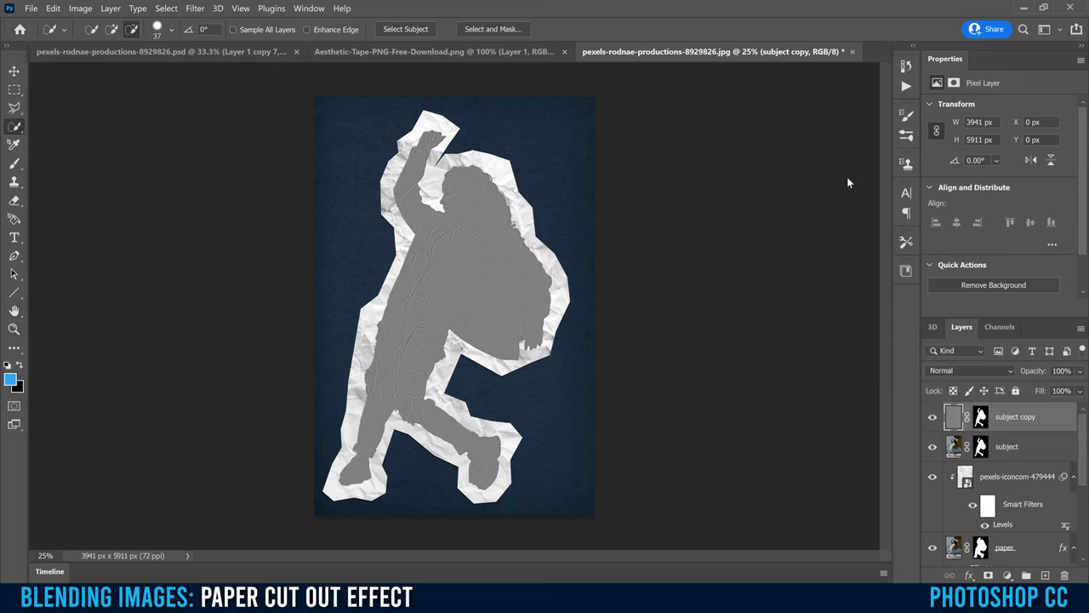
Set the blend mode of the High Pass subject copy layer to Overlay.
{"action": "left_click", "coordinate": [953, 373]}
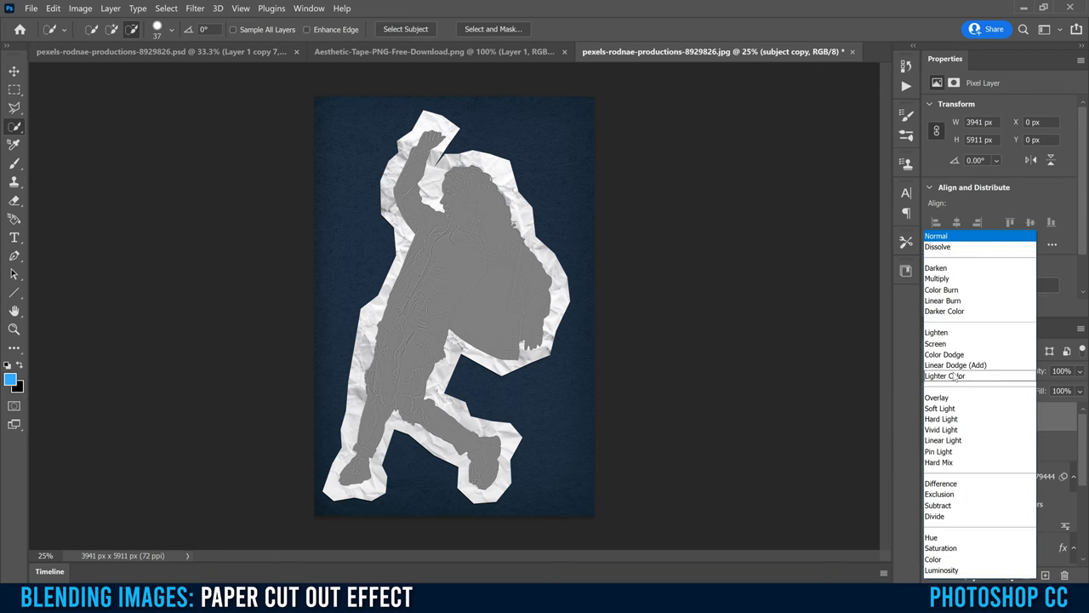
{"action": "left_click", "coordinate": [936, 398]}
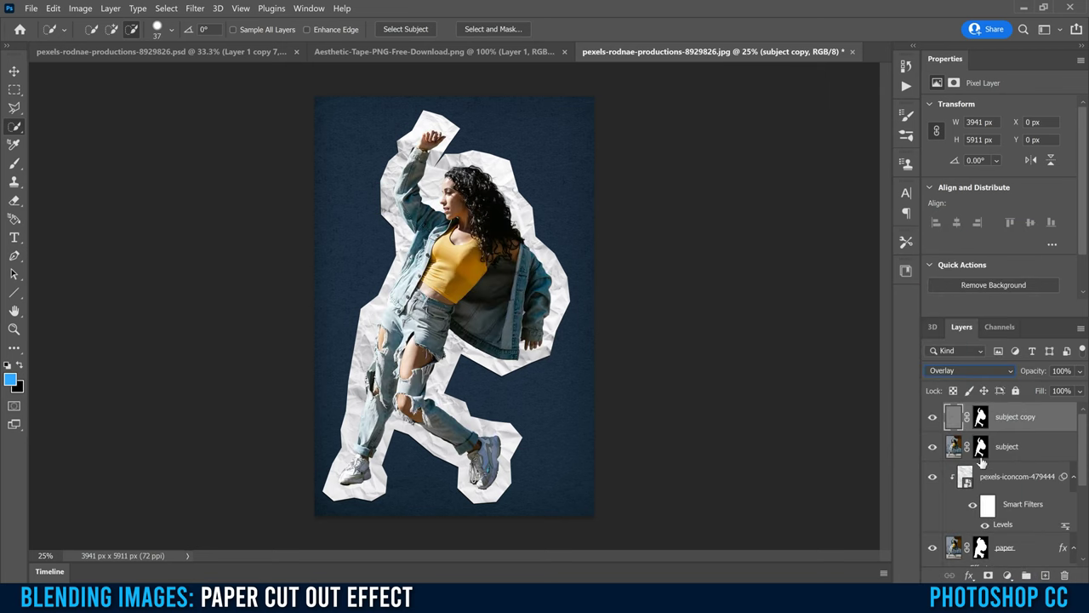
{"action": "key", "text": "ctrl+plus"}
Duplicate the subject and subject copy layers together, merge the duplicates into one layer, and hide the two originals.
{"action": "left_click", "coordinate": [1033, 451]}
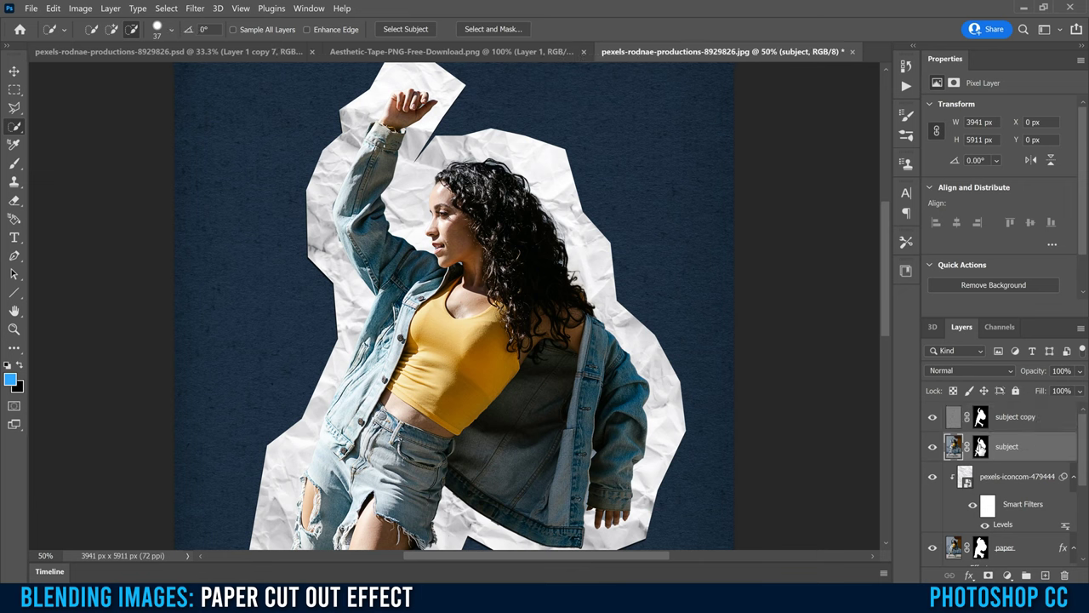
{"action": "left_click", "coordinate": [1026, 417], "text": "ctrl"}
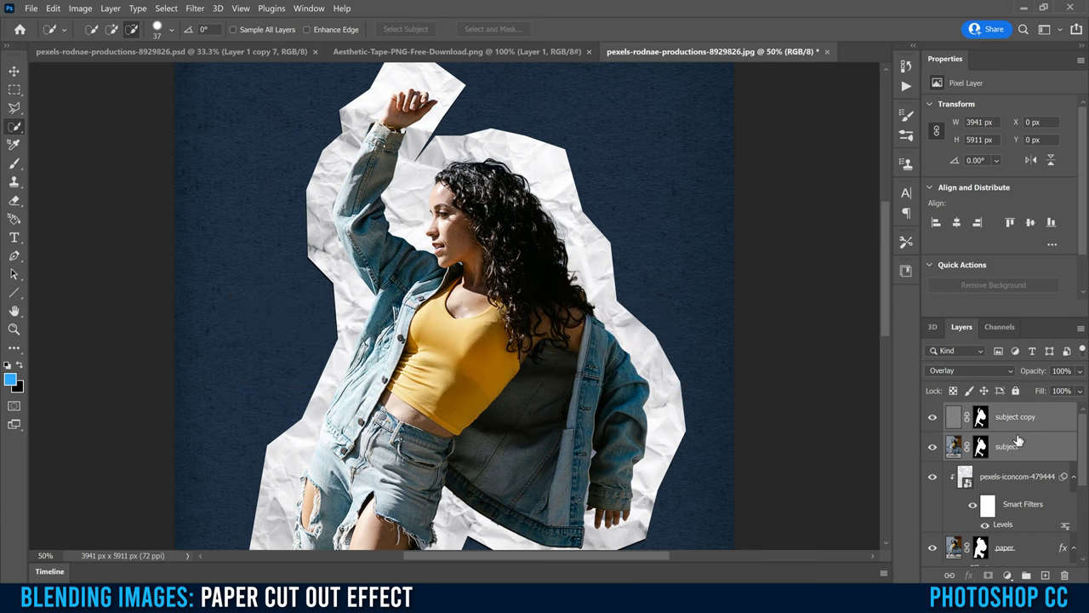
{"action": "key", "text": "ctrl+j"}
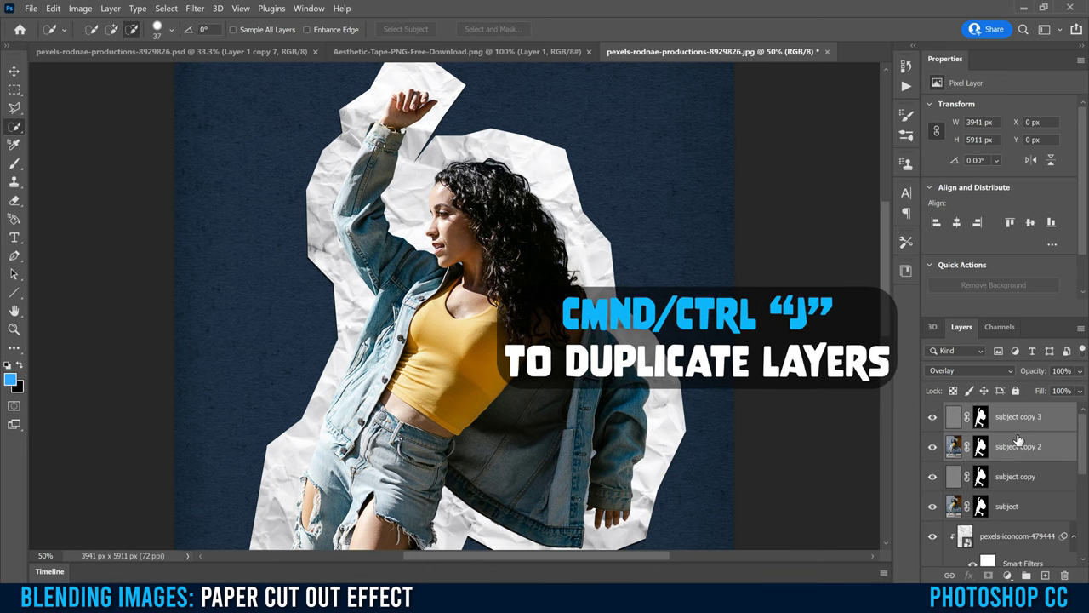
{"action": "key", "text": "ctrl+e"}
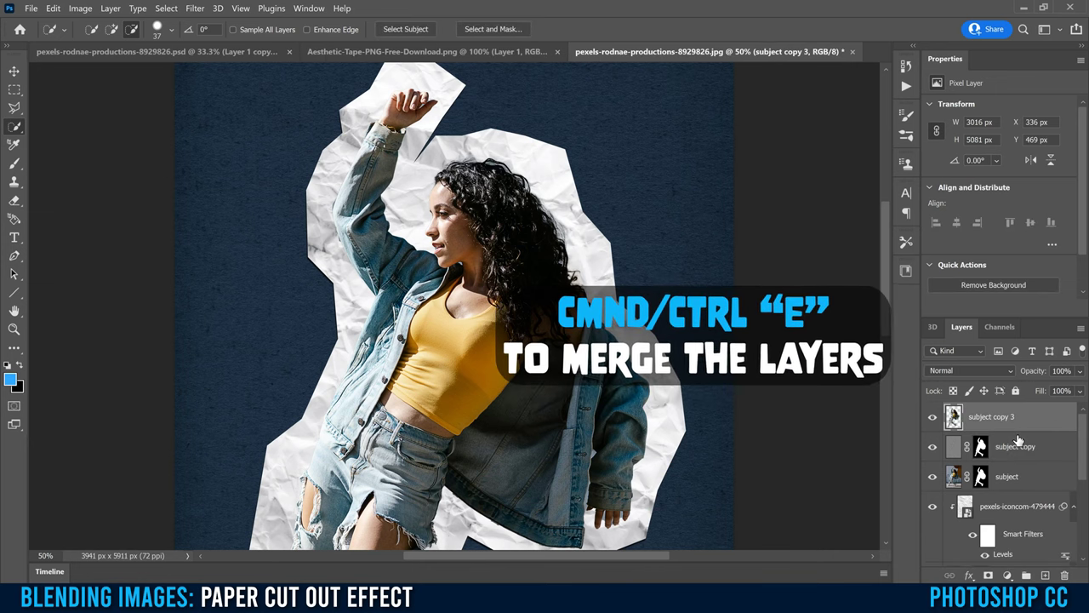
{"action": "left_click", "coordinate": [933, 450]}
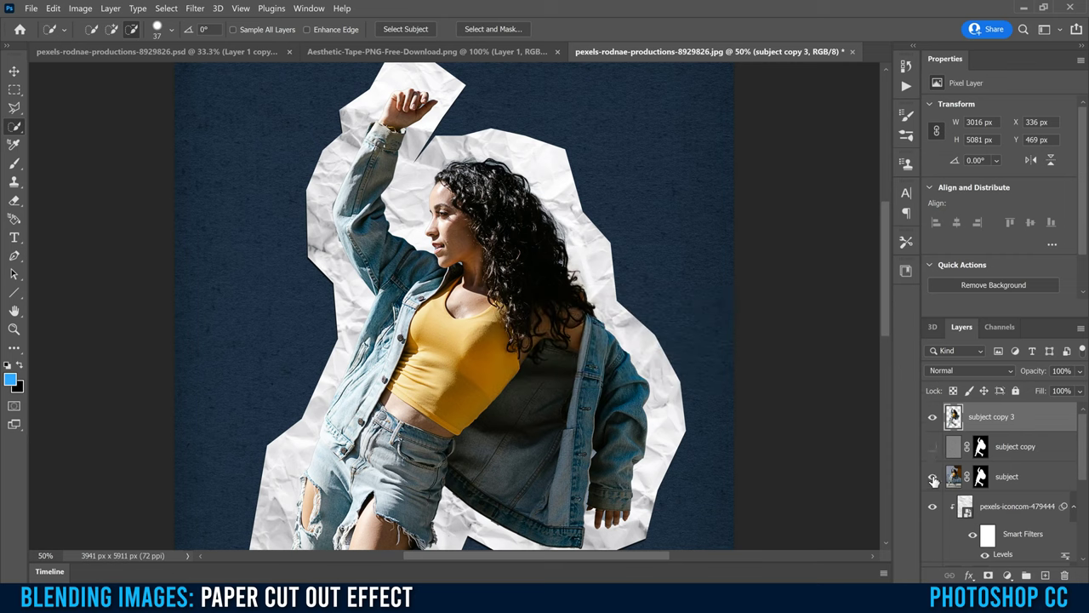
{"action": "left_click", "coordinate": [933, 478]}
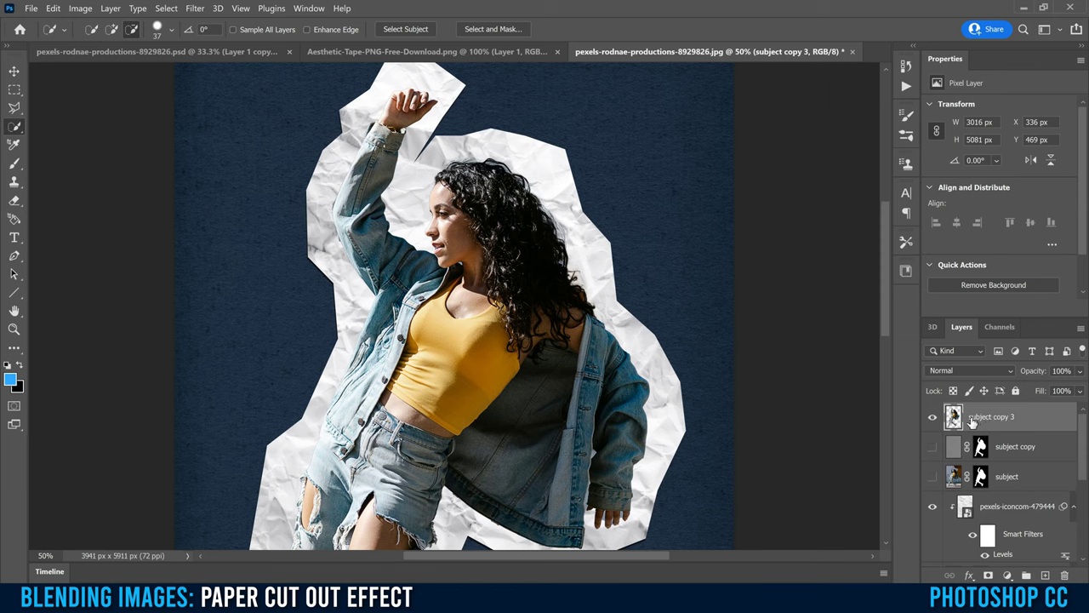
Convert the merged subject layer to a smart object and apply Oil Paint with slightly lower stylization, slightly higher cleanliness, scale 0.1 and no lighting.
{"action": "right_click", "coordinate": [1045, 423]}
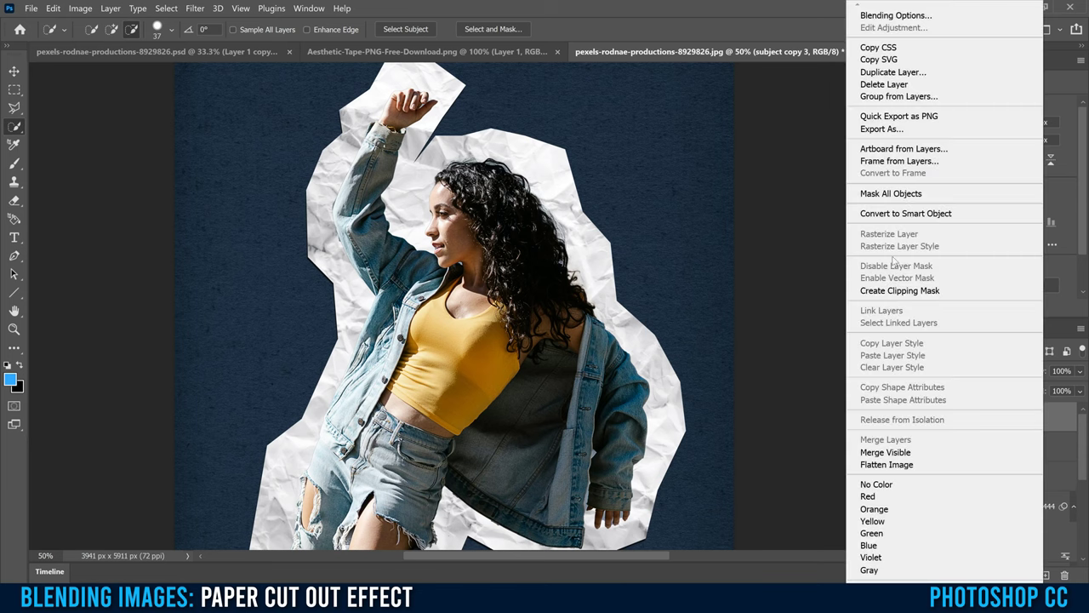
{"action": "left_click", "coordinate": [910, 213]}
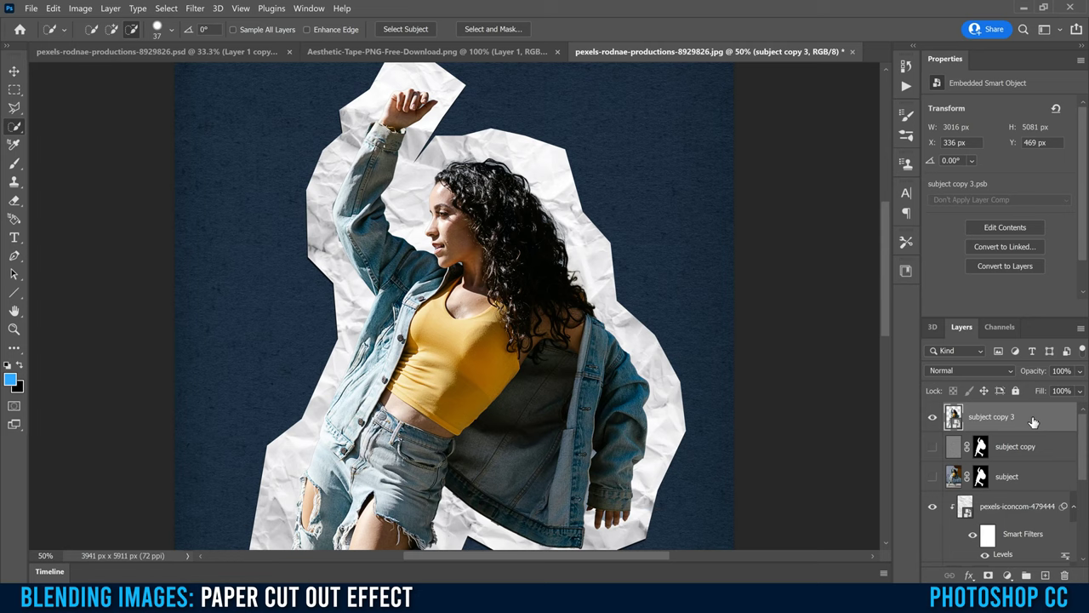
{"action": "left_click", "coordinate": [195, 10]}
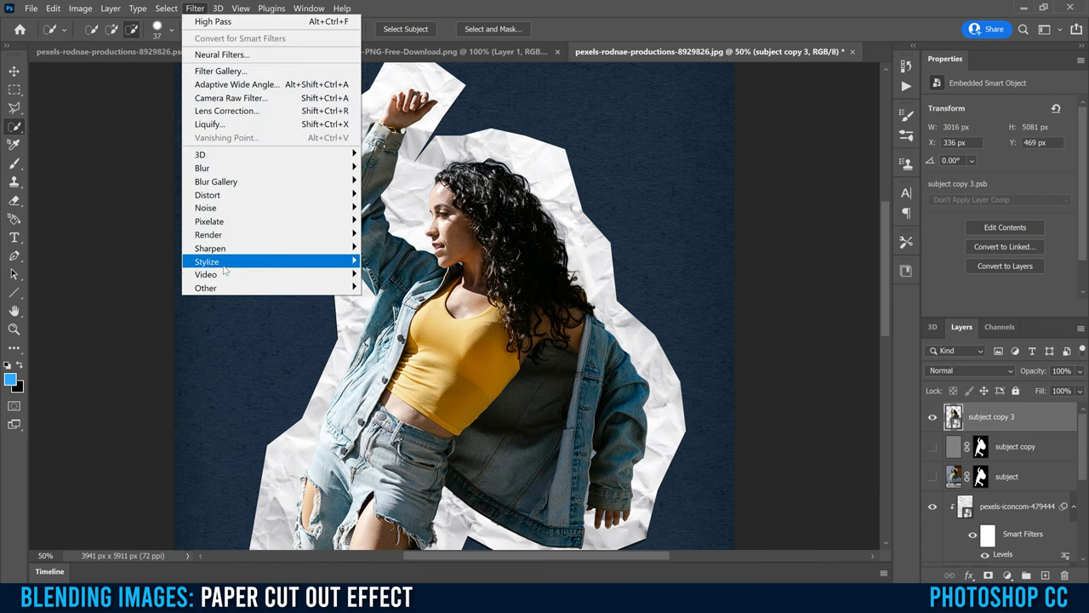
{"action": "mouse_move", "coordinate": [223, 263]}
{"action": "left_click", "coordinate": [401, 313]}
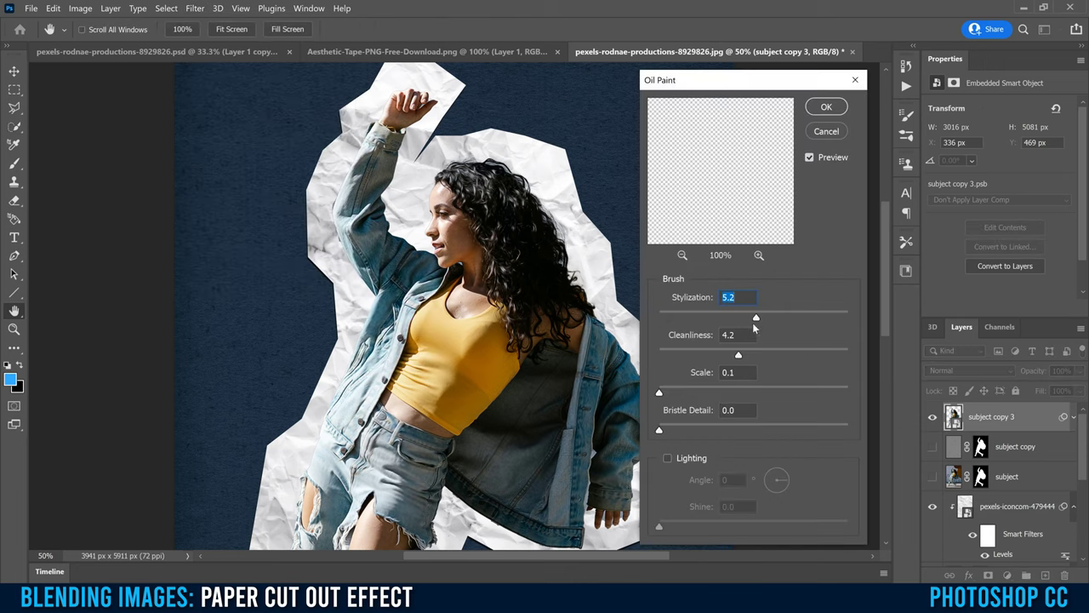
{"action": "left_click_drag", "start_coordinate": [756, 320], "coordinate": [749, 319]}
{"action": "left_click_drag", "start_coordinate": [747, 357], "coordinate": [745, 357]}
{"action": "left_click_drag", "start_coordinate": [749, 319], "coordinate": [747, 319]}
{"action": "left_click", "coordinate": [826, 108]}
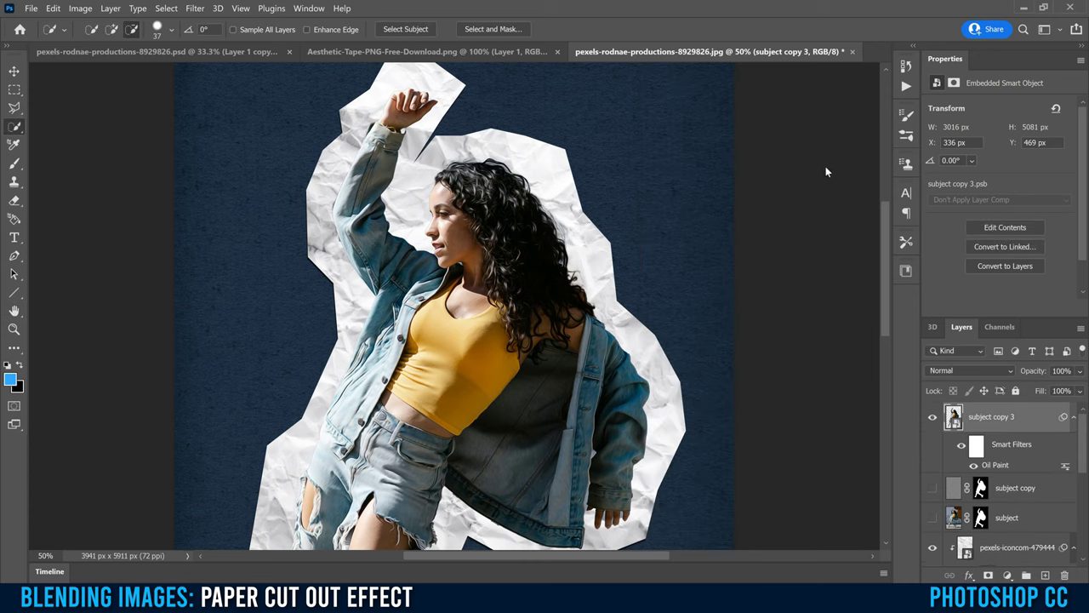
Apply the Film Grain filter to the merged subject layer with grain 4, highlight area 3 and intensity 3.
{"action": "left_click", "coordinate": [195, 8]}
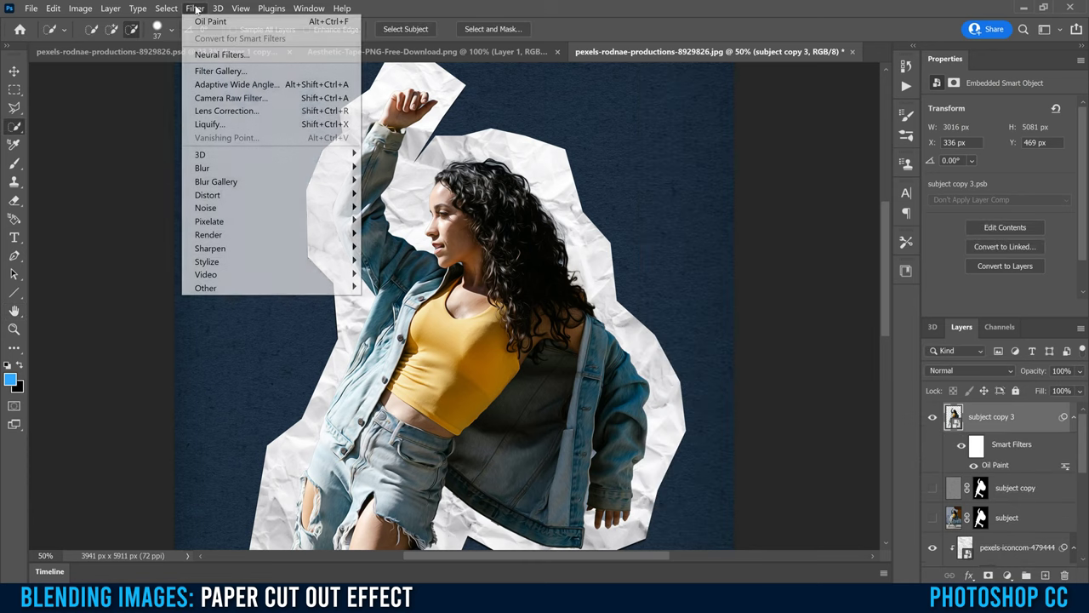
{"action": "left_click", "coordinate": [231, 71]}
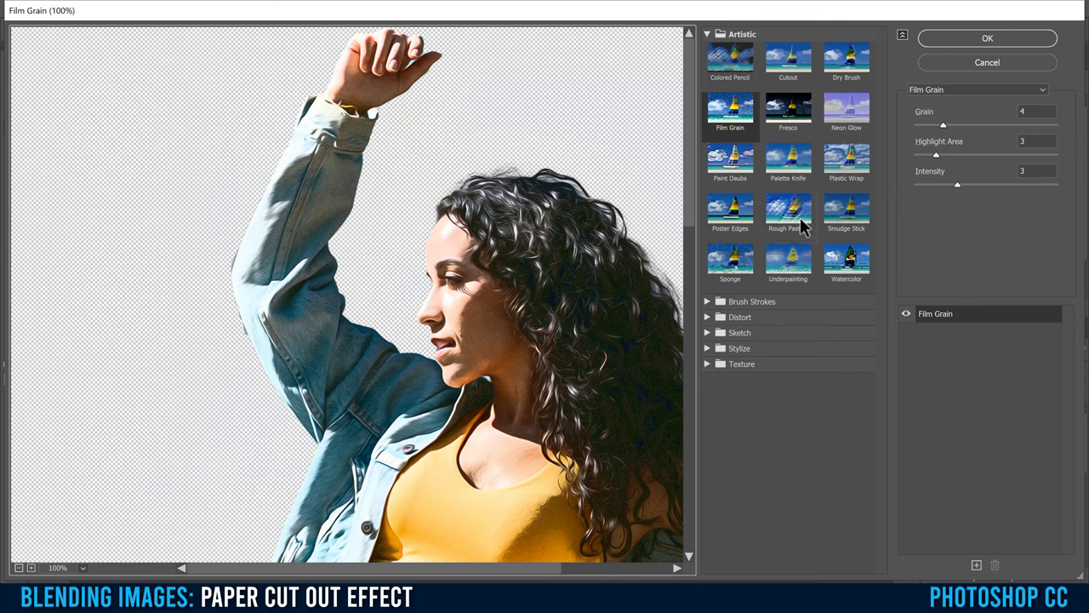
{"action": "left_click", "coordinate": [729, 115]}
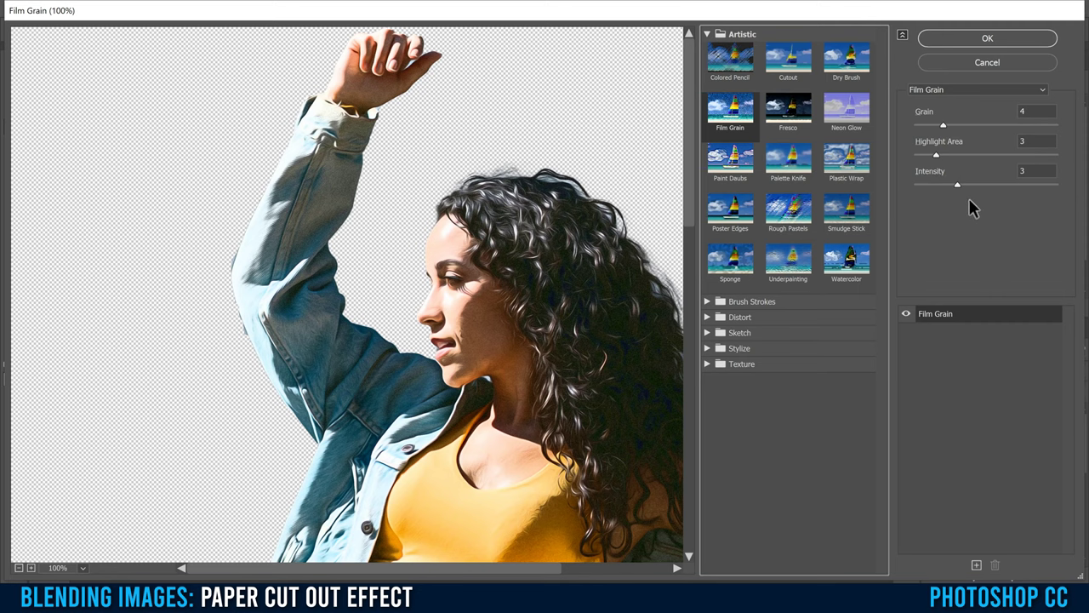
{"action": "left_click", "coordinate": [967, 35]}
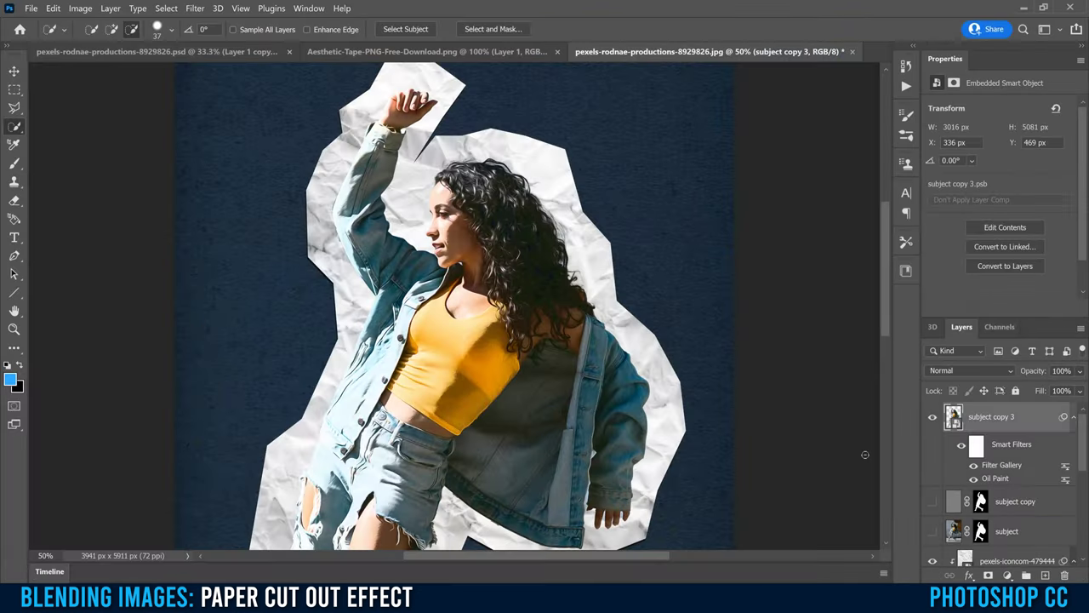
Start a Camera Raw Filter on the subject copy 3 layer with Texture +29, Clarity +74 and Dehaze +5.
{"action": "left_click", "coordinate": [195, 8]}
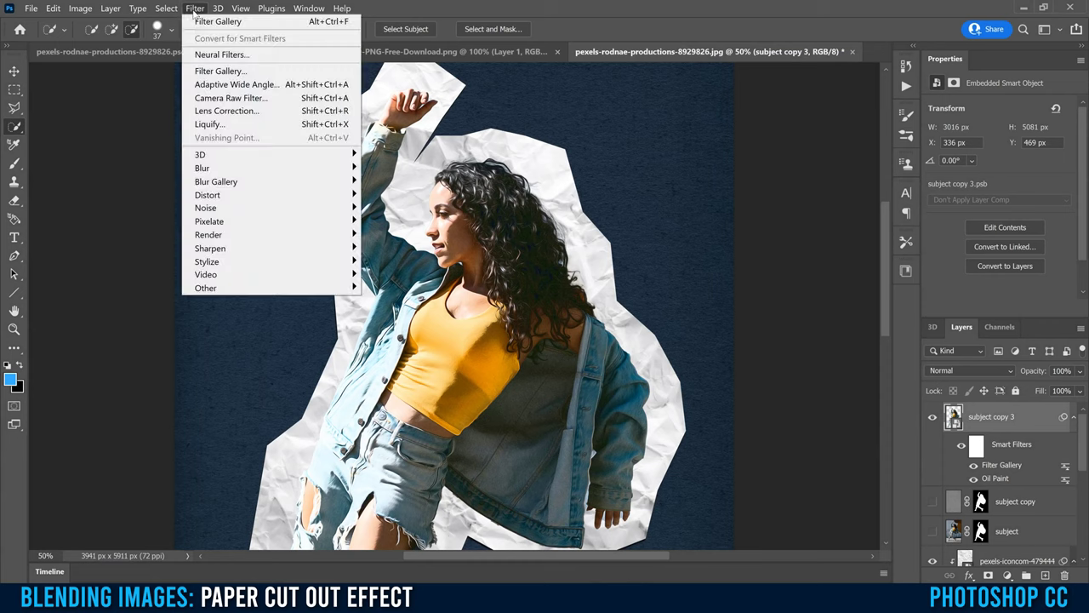
{"action": "left_click", "coordinate": [237, 99]}
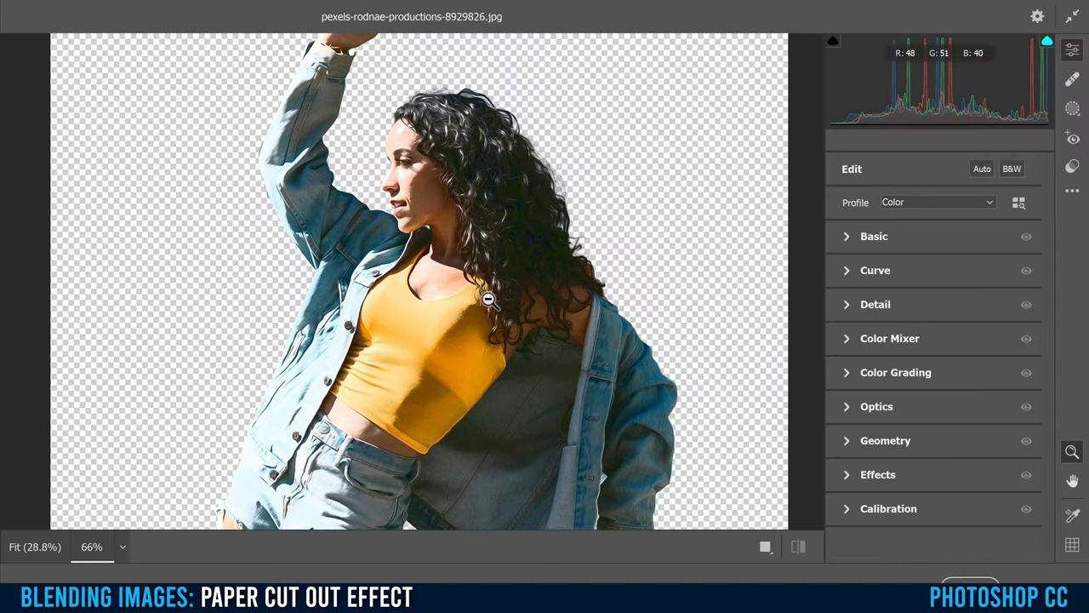
{"action": "left_click", "coordinate": [848, 240]}
{"action": "left_click_drag", "start_coordinate": [1040, 296], "coordinate": [1050, 360]}
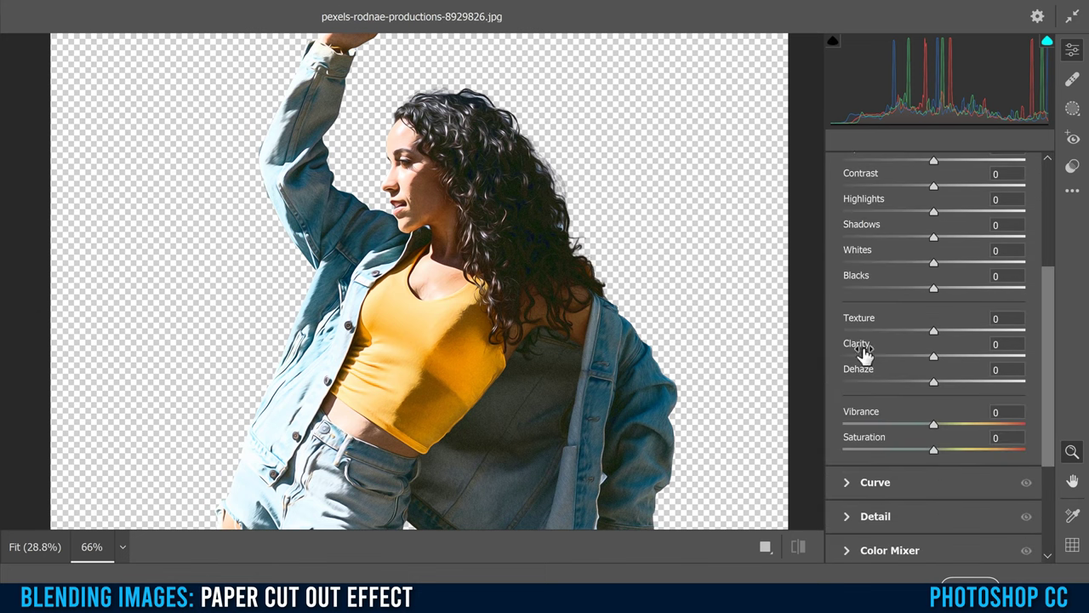
{"action": "left_click_drag", "start_coordinate": [933, 359], "coordinate": [1006, 358]}
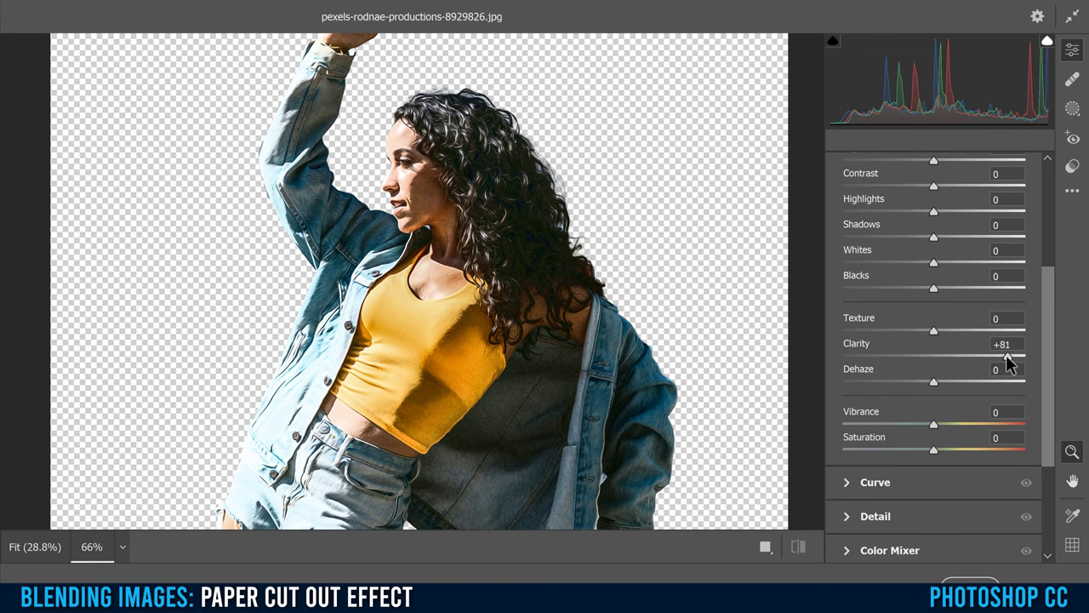
{"action": "left_click_drag", "start_coordinate": [1004, 355], "coordinate": [1000, 356]}
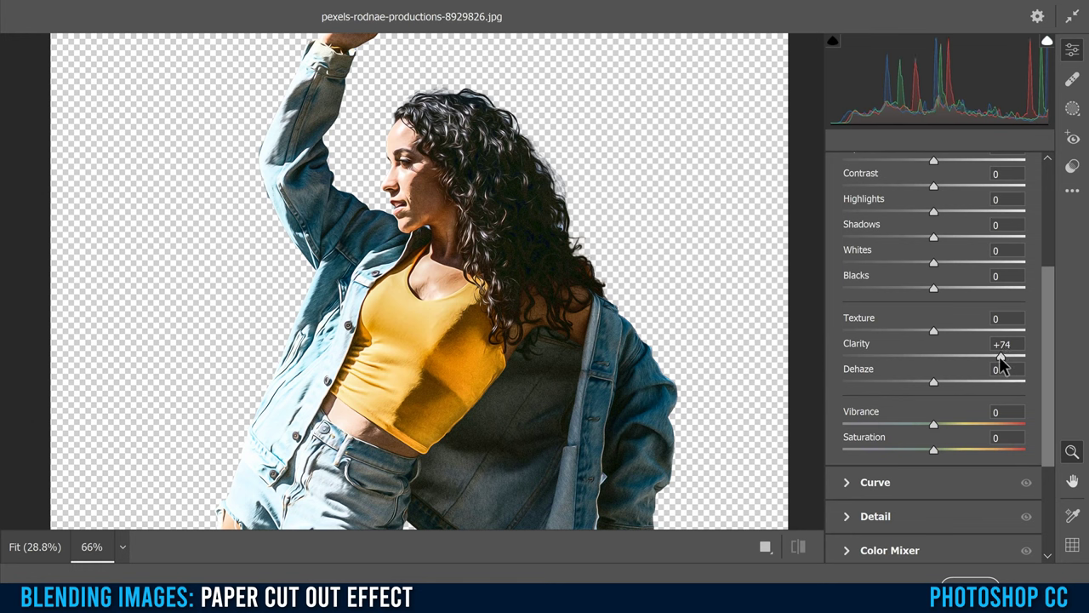
{"action": "left_click_drag", "start_coordinate": [934, 331], "coordinate": [961, 332]}
{"action": "left_click_drag", "start_coordinate": [935, 383], "coordinate": [936, 382]}
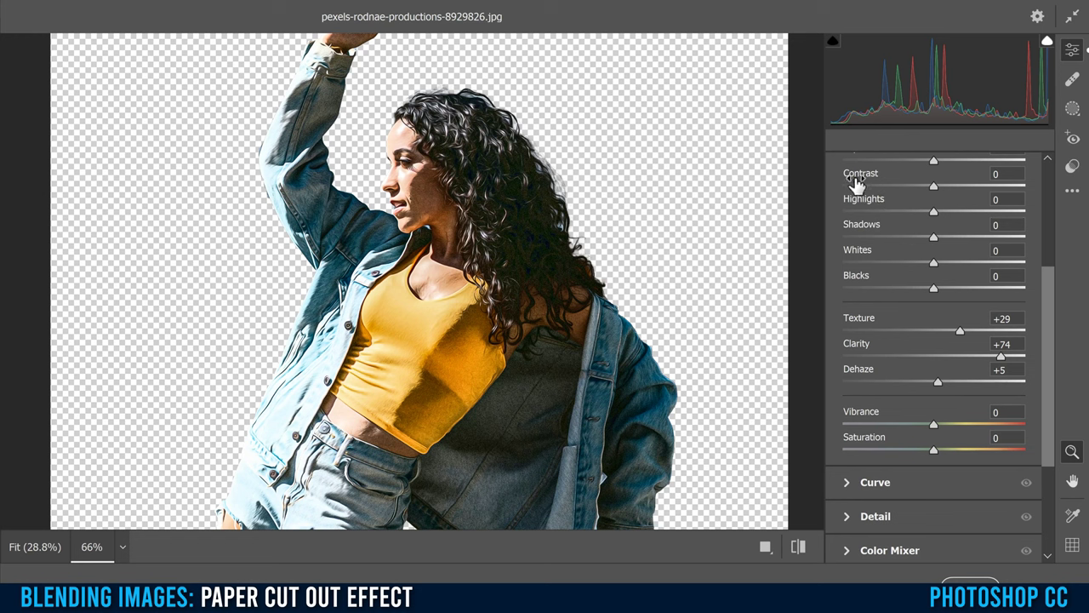
Set Highlights to -20, Shadows to +33, Vibrance to +29 and Saturation to -11, and apply the Camera Raw Filter.
{"action": "left_click_drag", "start_coordinate": [933, 215], "coordinate": [963, 235]}
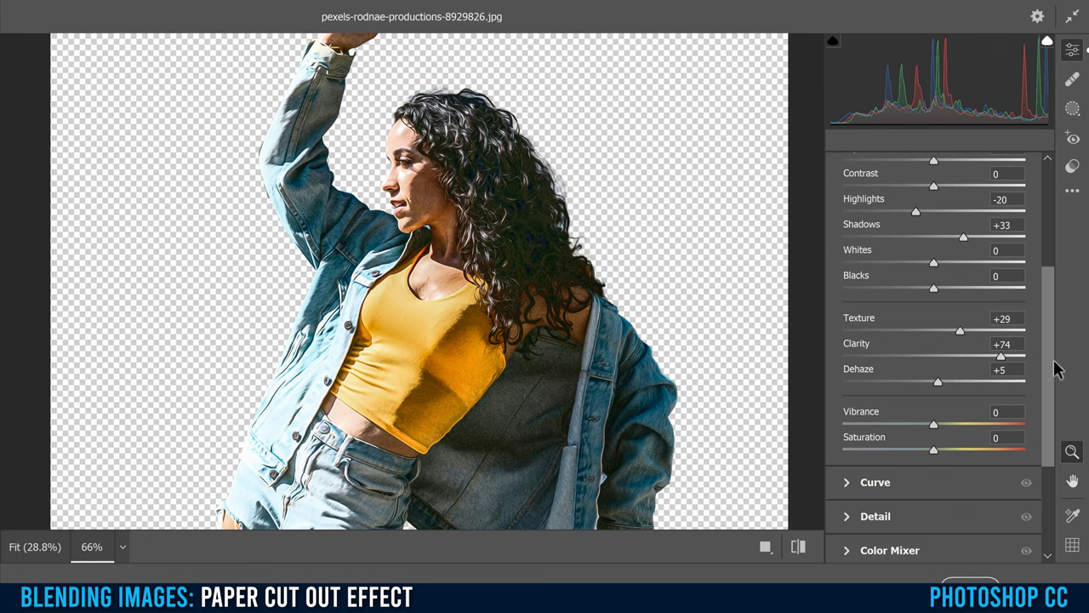
{"action": "left_click_drag", "start_coordinate": [1050, 289], "coordinate": [1048, 316]}
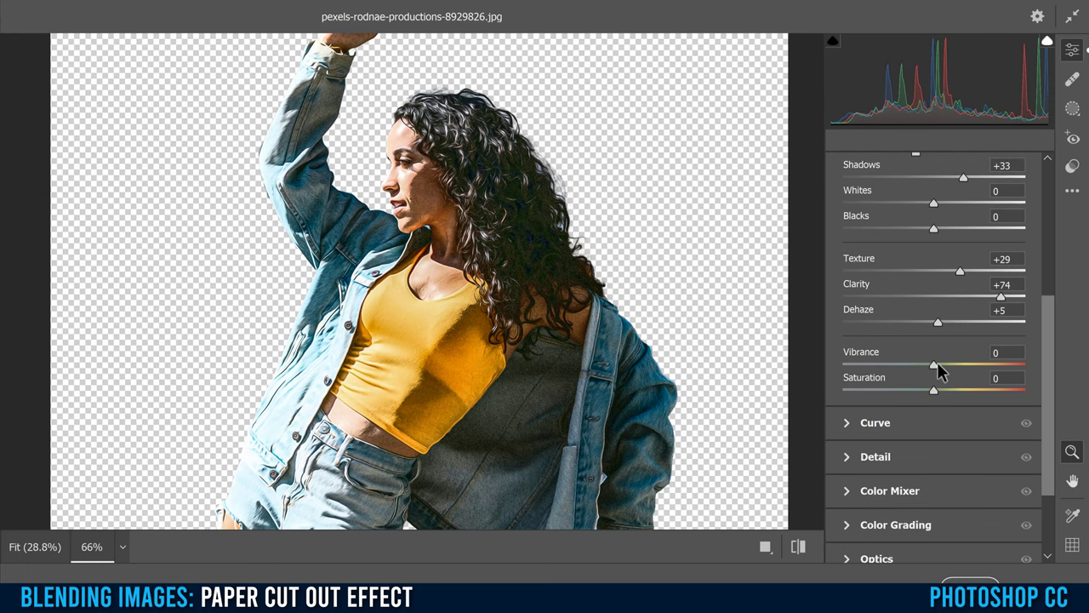
{"action": "left_click_drag", "start_coordinate": [944, 364], "coordinate": [924, 396]}
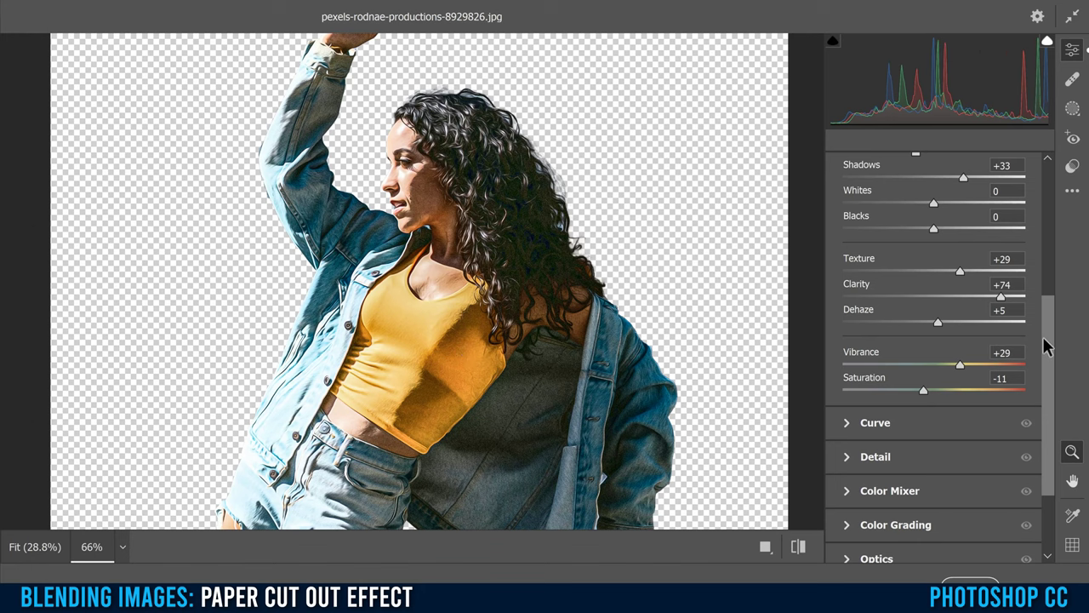
{"action": "scroll", "coordinate": [1042, 336], "scroll_direction": "down", "scroll_amount": 1}
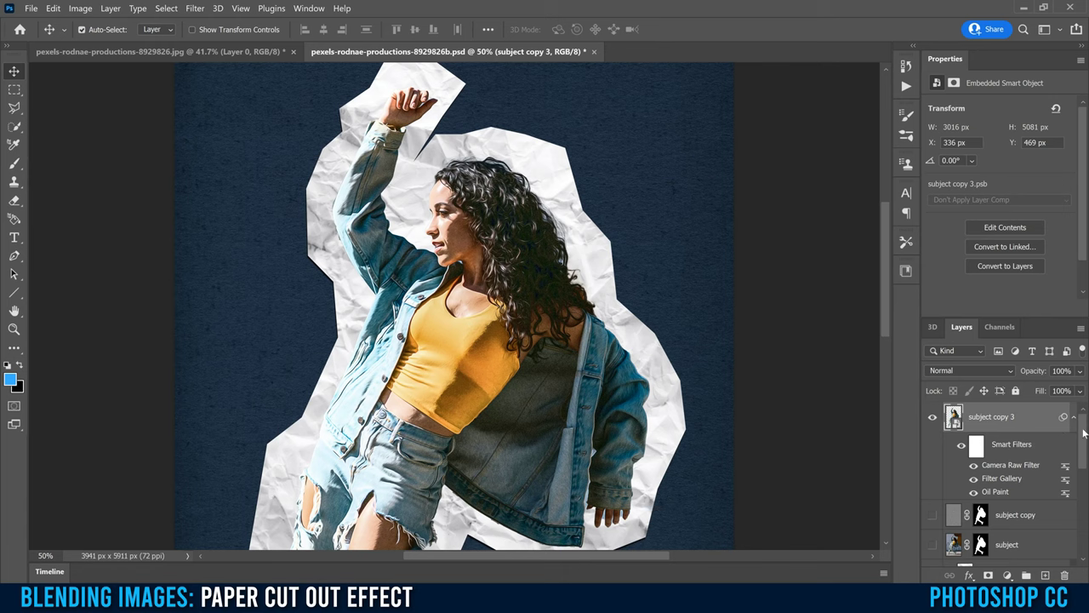
Duplicate the crumpled paper texture layer and move the copy directly beneath the subject copy 3 layer.
{"action": "scroll", "coordinate": [1004, 453], "scroll_direction": "down", "scroll_amount": 5}
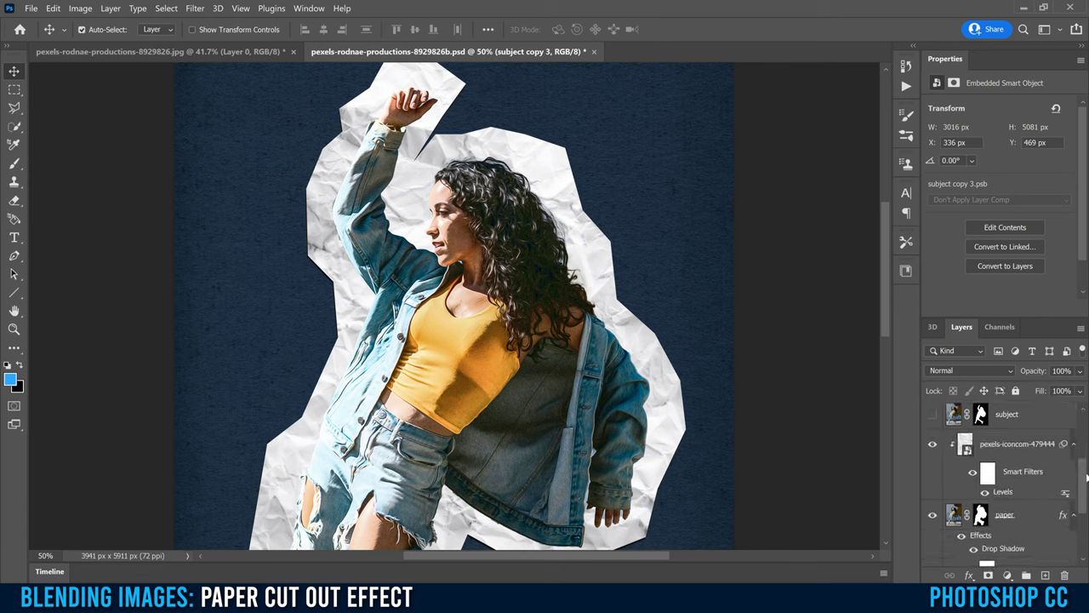
{"action": "left_click", "coordinate": [996, 449]}
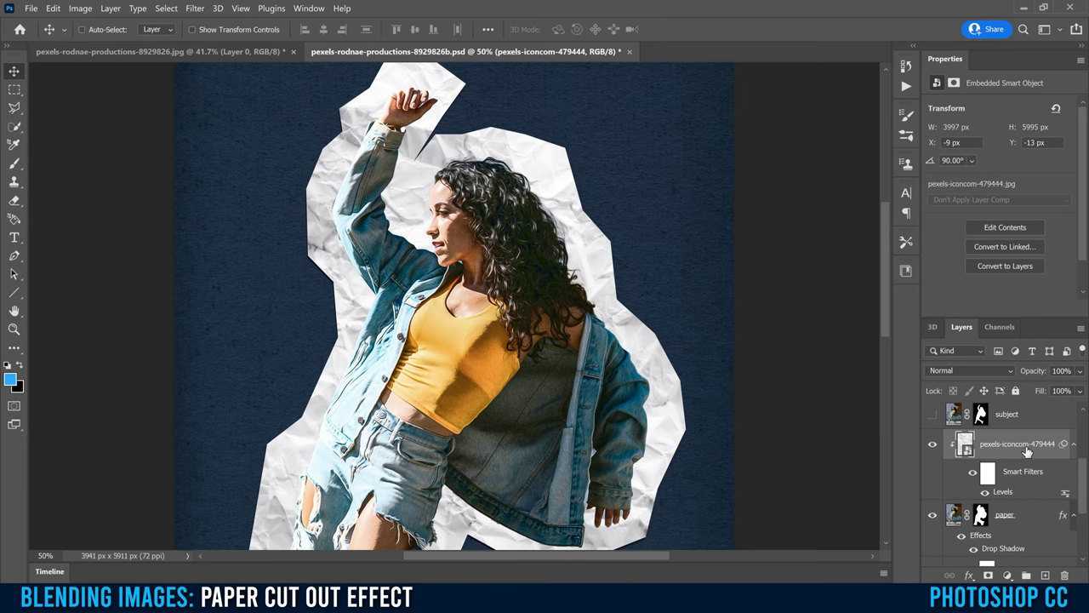
{"action": "key", "text": "ctrl+j"}
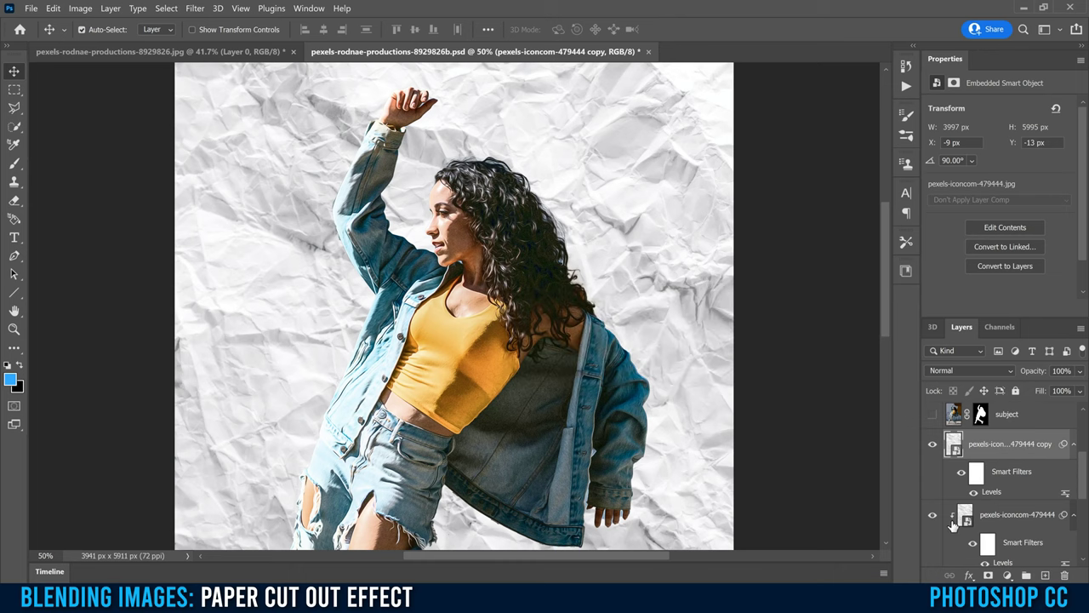
{"action": "scroll", "coordinate": [970, 459], "scroll_direction": "up", "scroll_amount": 2}
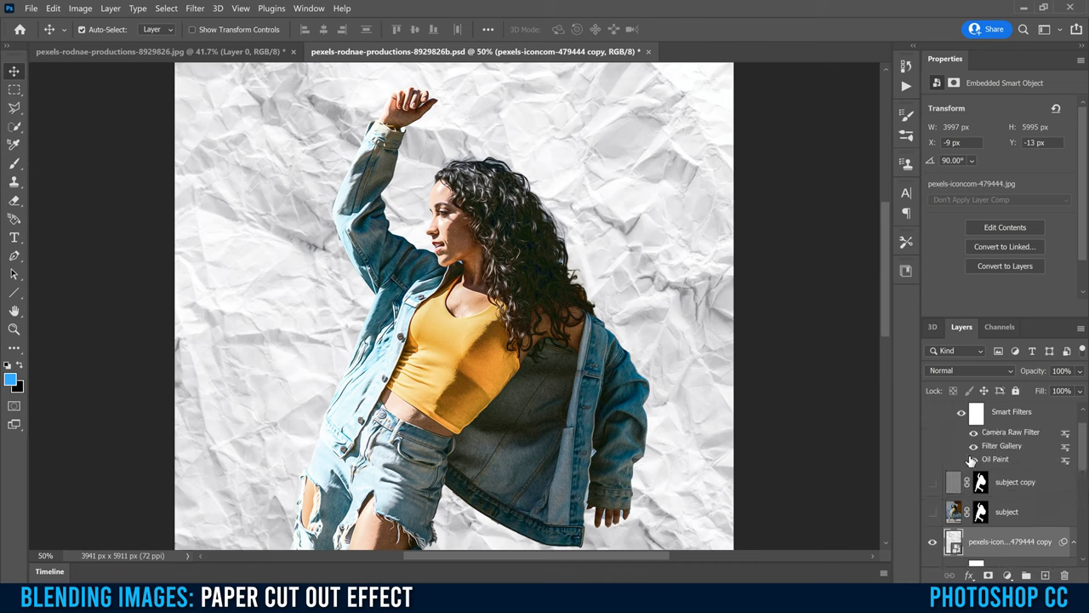
{"action": "left_click_drag", "start_coordinate": [954, 542], "coordinate": [962, 473]}
Load the outline of subject copy 3 as a selection and mask the crumpled paper copy with it.
{"action": "left_click_drag", "start_coordinate": [1082, 457], "coordinate": [1082, 484]}
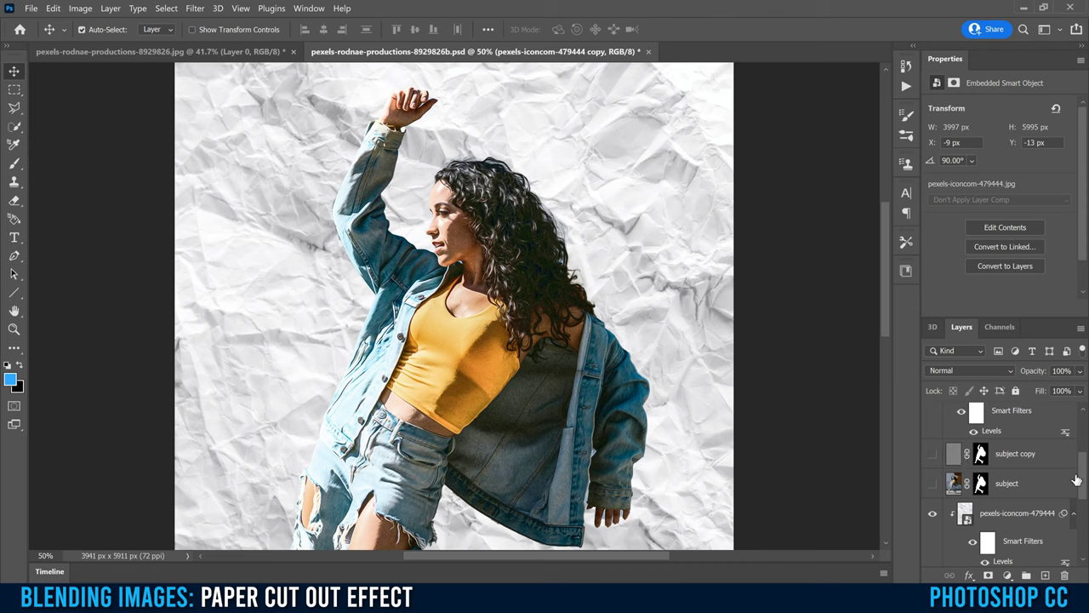
{"action": "left_click_drag", "start_coordinate": [1084, 481], "coordinate": [1084, 435]}
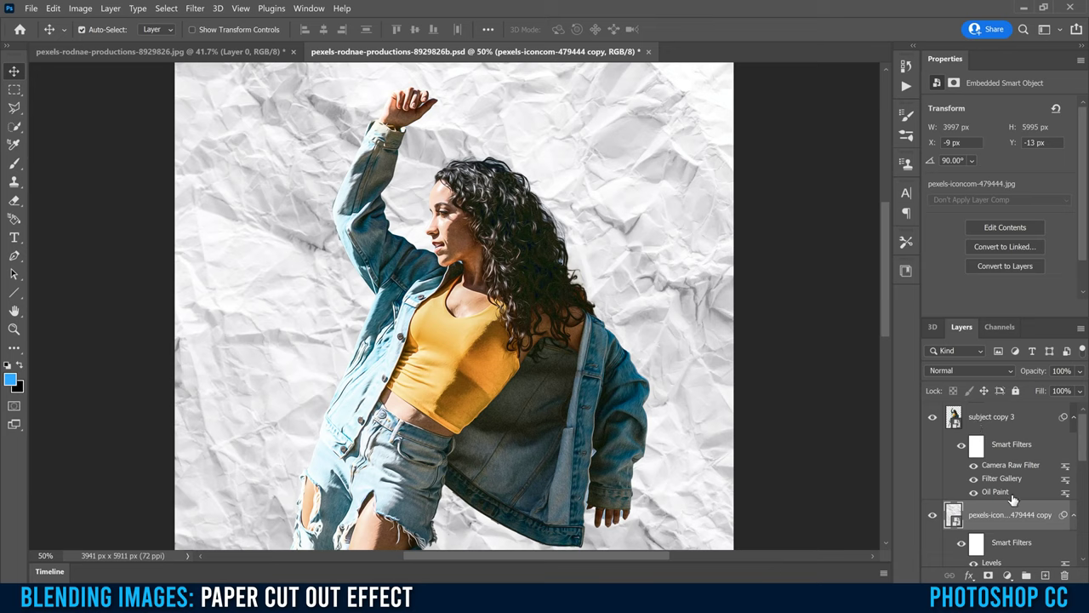
{"action": "key", "text": "ctrl"}
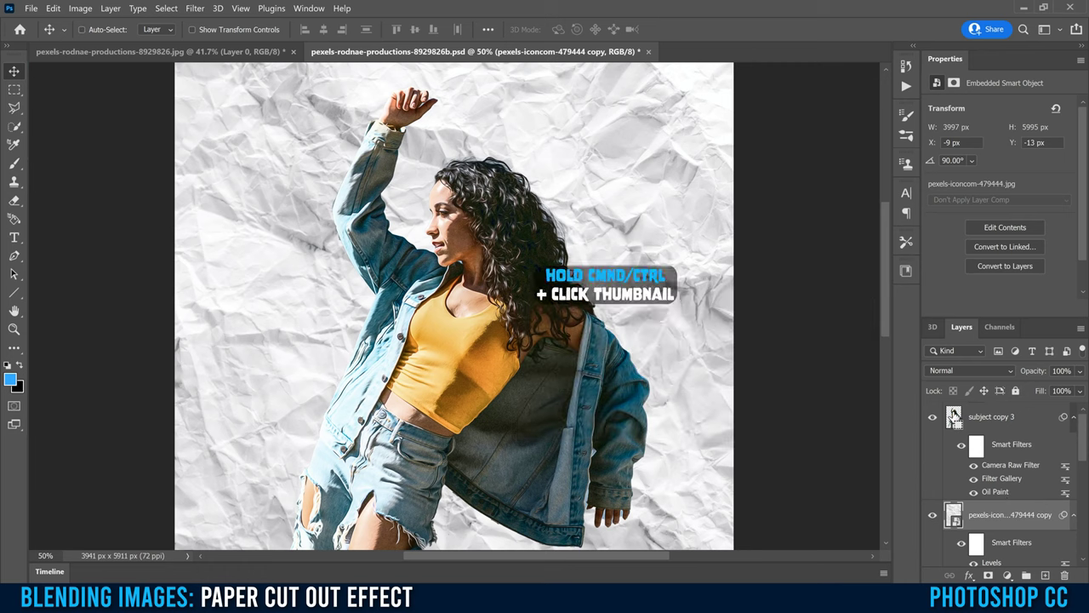
{"action": "left_click", "coordinate": [953, 416], "text": "ctrl"}
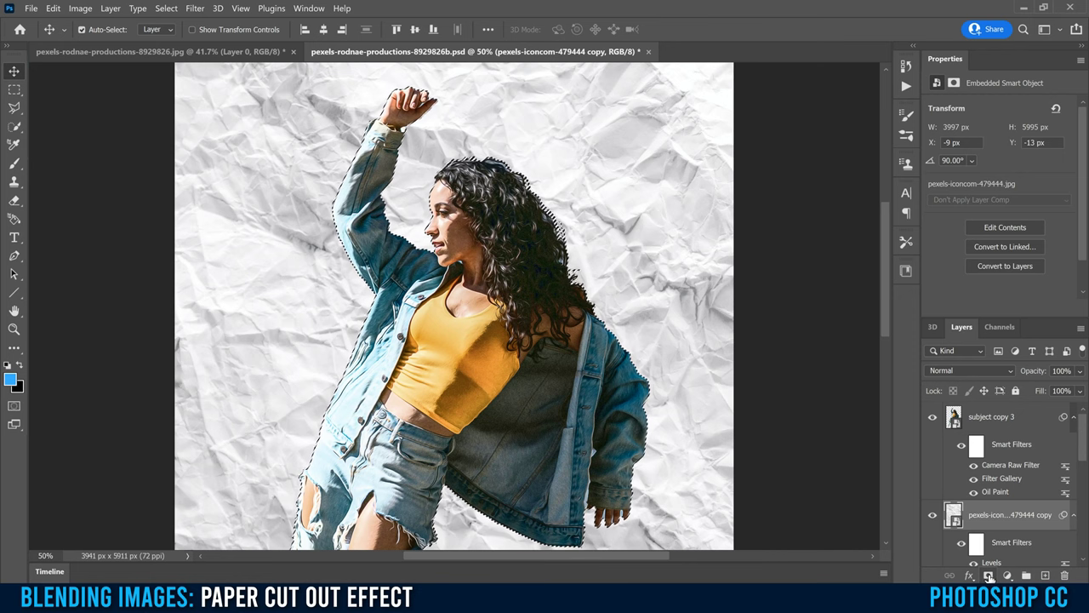
{"action": "left_click", "coordinate": [988, 576]}
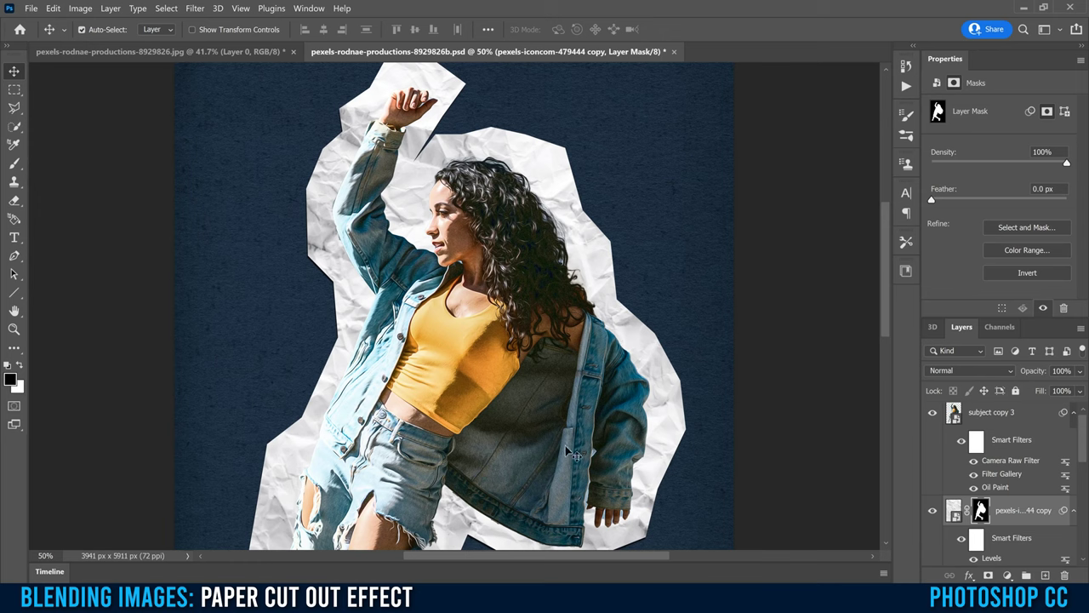
Set the subject copy 3 layer's blend mode to Multiply and its opacity to 90%.
{"action": "left_click", "coordinate": [992, 415]}
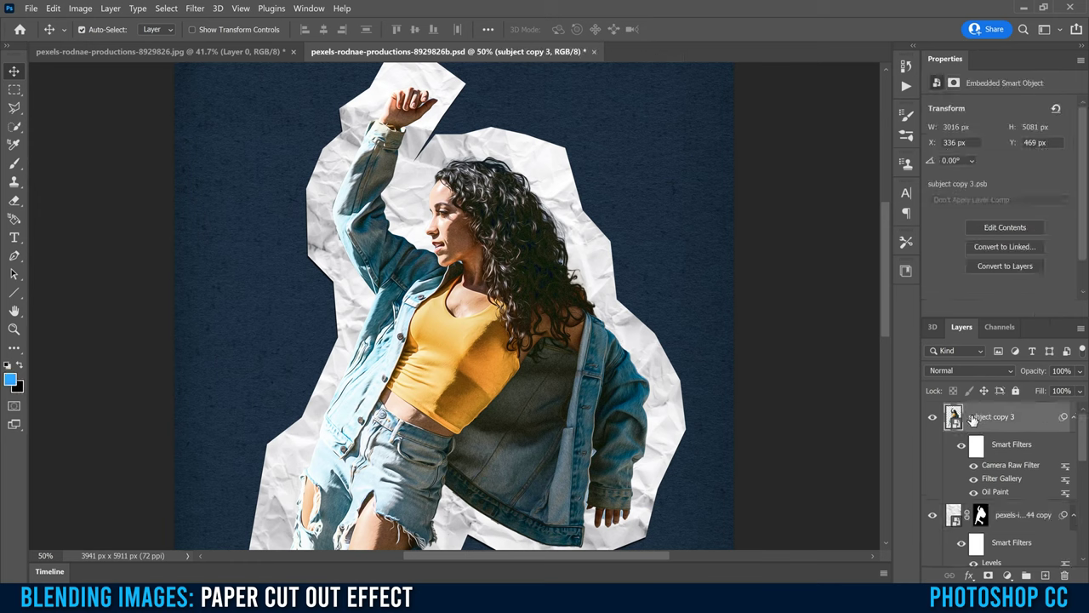
{"action": "left_click", "coordinate": [949, 372]}
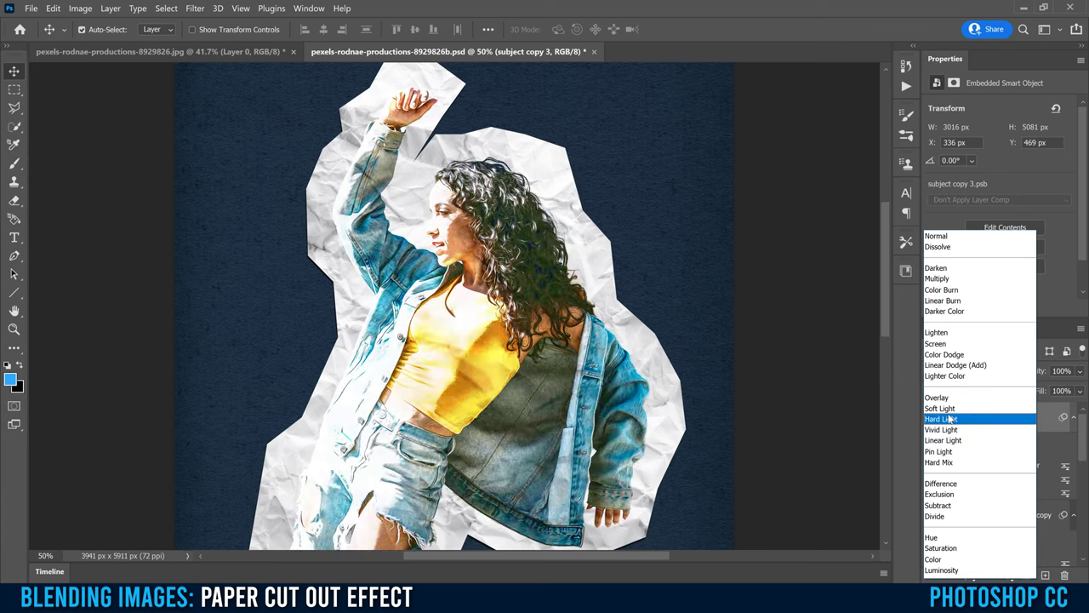
{"action": "left_click", "coordinate": [937, 282]}
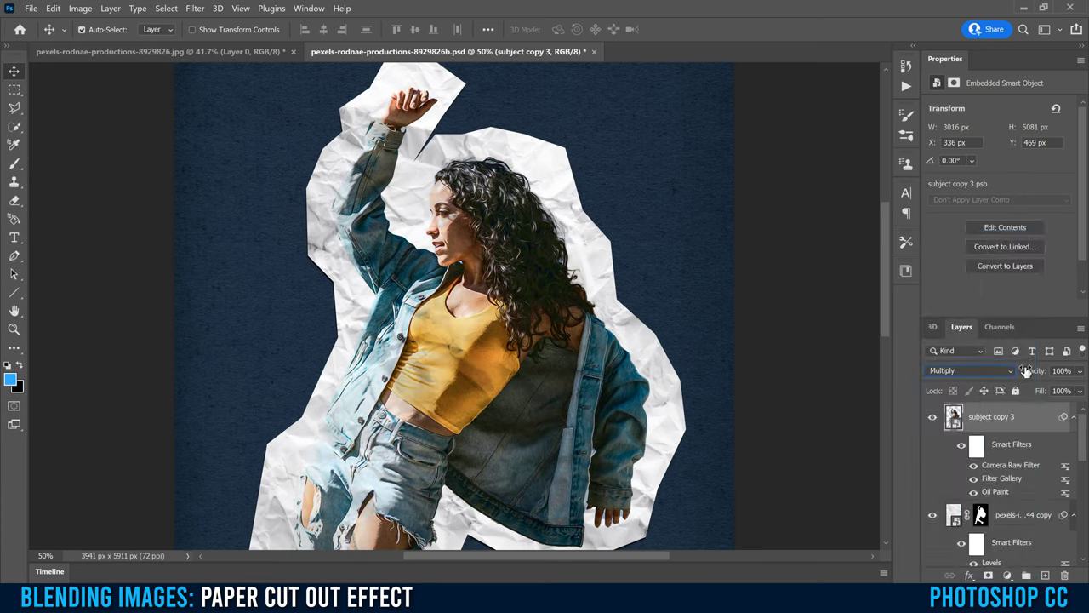
{"action": "left_click", "coordinate": [1080, 372]}
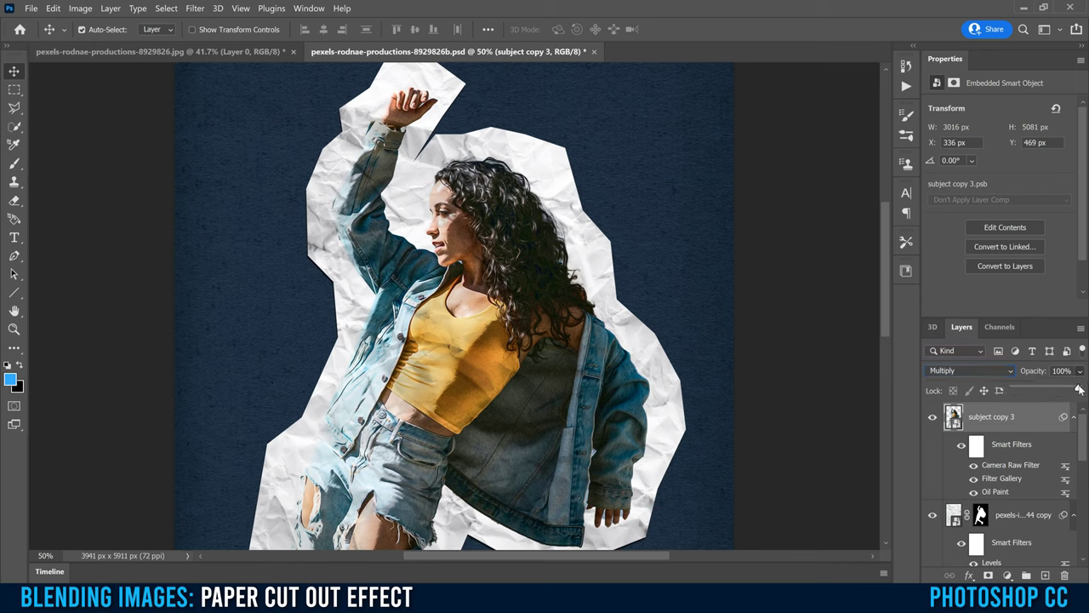
{"action": "left_click_drag", "start_coordinate": [1079, 389], "coordinate": [1073, 389]}
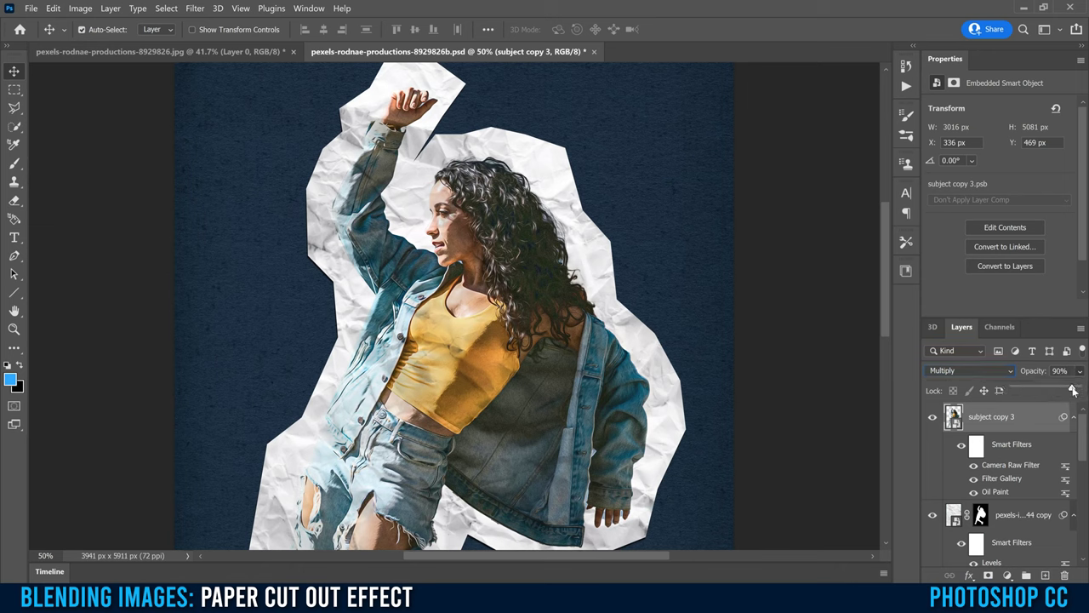
Edit the paper copy's Levels smart filter to input levels 35, 1.65 and 233, with the black output level at 65.
{"action": "key", "text": "ctrl+minus"}
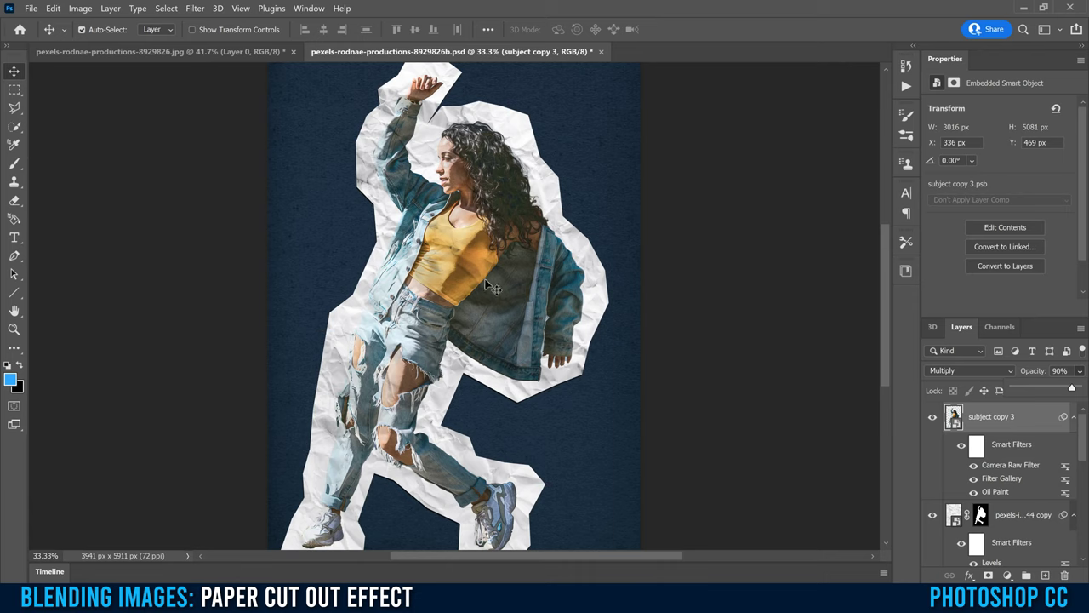
{"action": "scroll", "coordinate": [1083, 431], "scroll_direction": "down", "scroll_amount": 3}
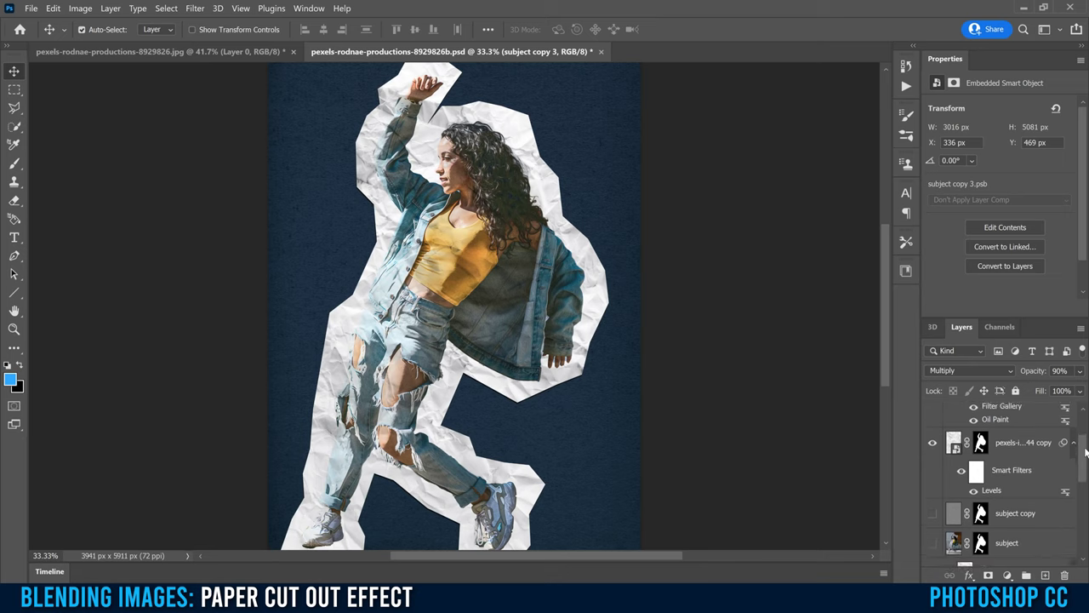
{"action": "left_click", "coordinate": [965, 436]}
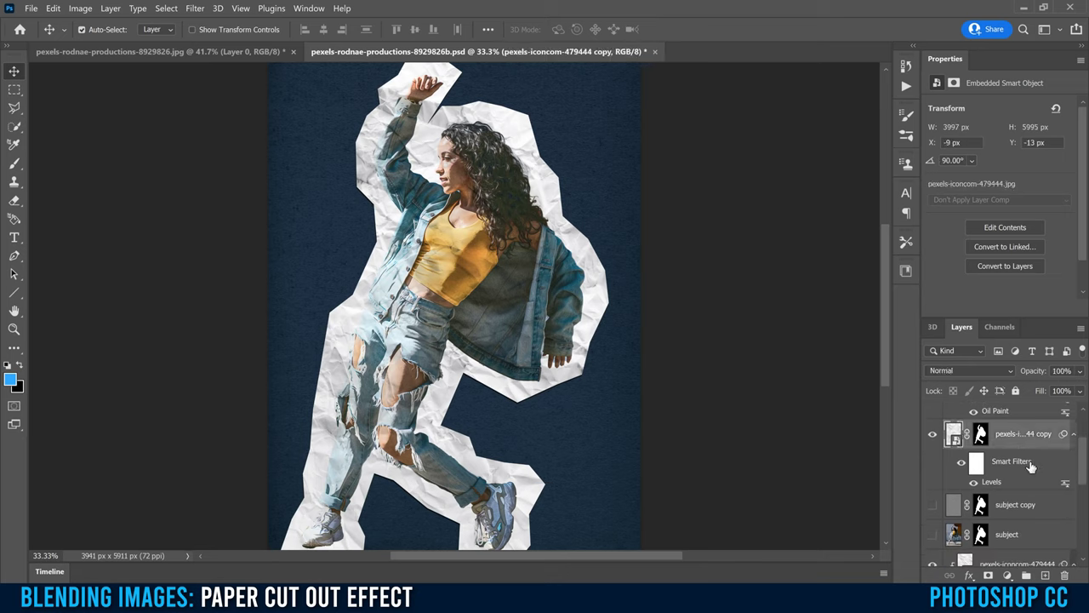
{"action": "double_click", "coordinate": [991, 483]}
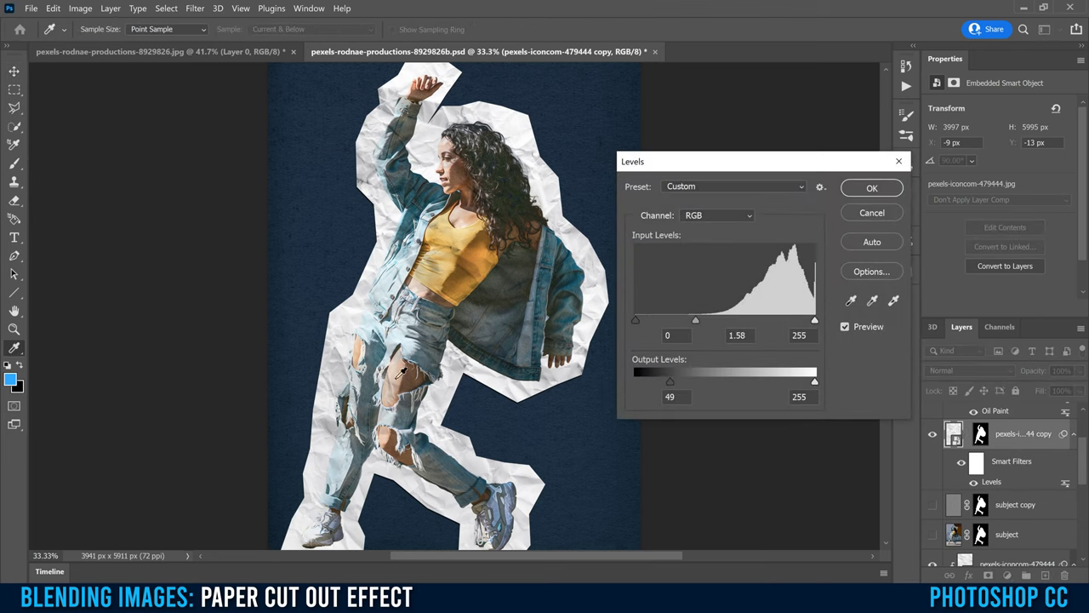
{"action": "left_click_drag", "start_coordinate": [695, 320], "coordinate": [723, 320]}
{"action": "left_click_drag", "start_coordinate": [635, 320], "coordinate": [661, 319]}
{"action": "left_click_drag", "start_coordinate": [738, 320], "coordinate": [709, 319]}
{"action": "left_click_drag", "start_coordinate": [685, 380], "coordinate": [681, 381]}
{"action": "left_click_drag", "start_coordinate": [815, 321], "coordinate": [799, 321]}
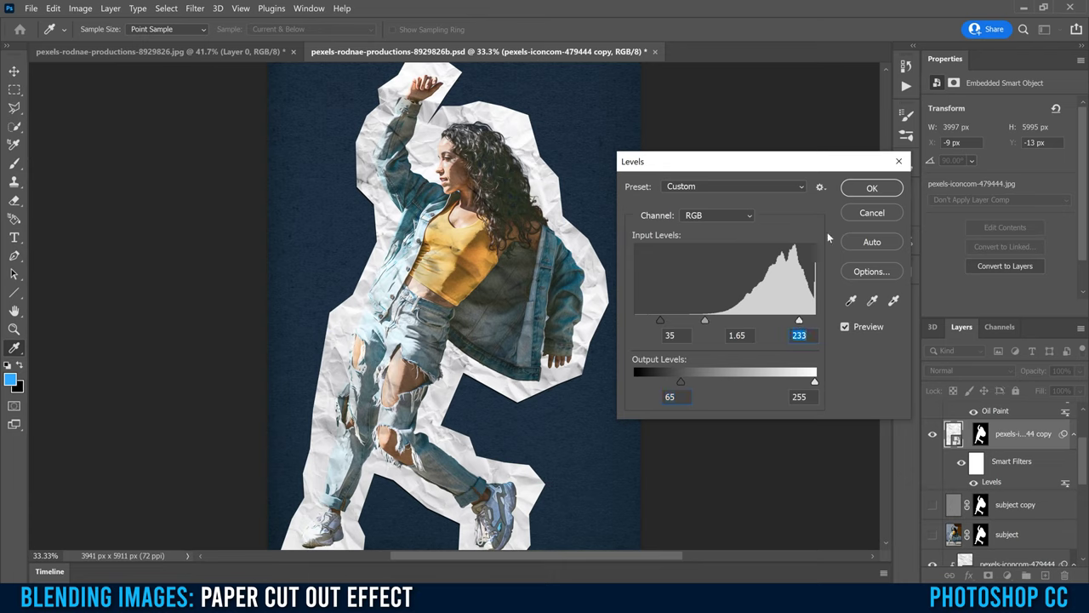
{"action": "left_click", "coordinate": [867, 188]}
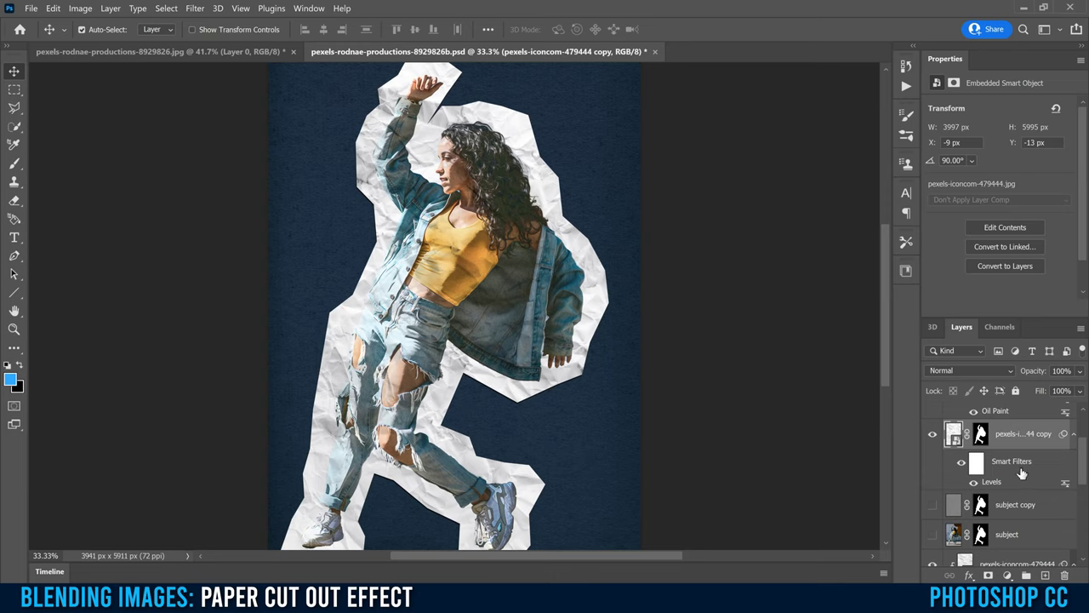
Edit subject copy 3's Camera Raw Filter to Exposure +0.40, Clarity +72, Vibrance +52 and Saturation +1.
{"action": "left_click_drag", "start_coordinate": [1081, 472], "coordinate": [1086, 434]}
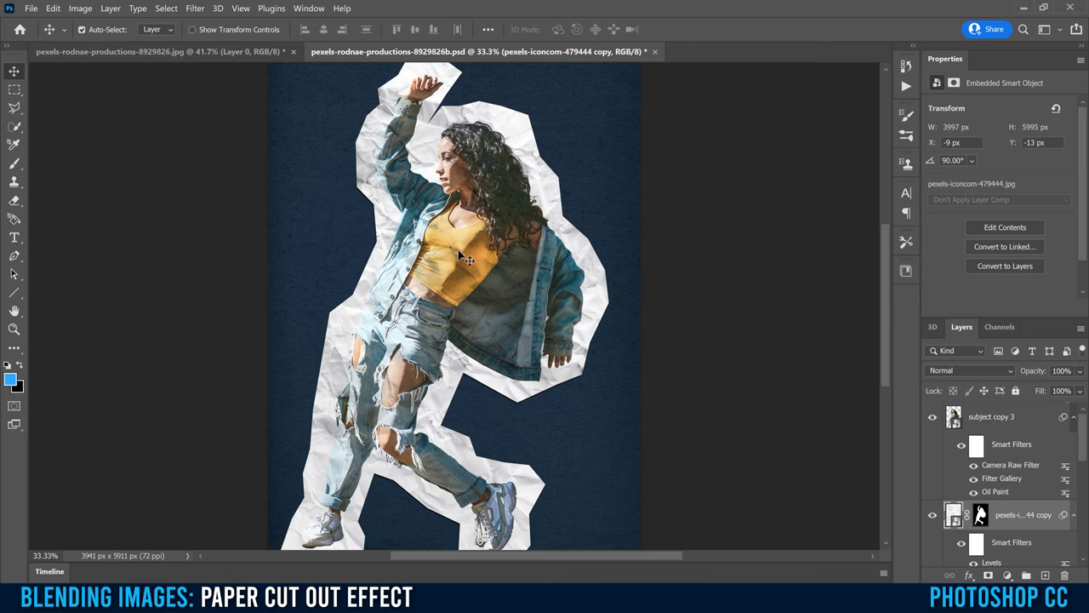
{"action": "left_click", "coordinate": [1005, 473]}
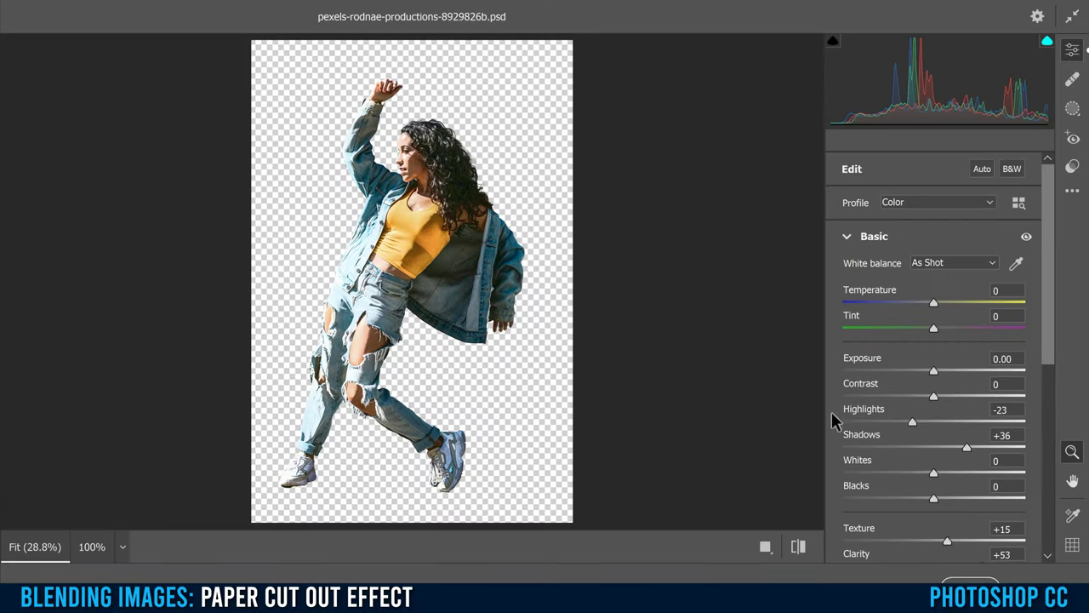
{"action": "left_click_drag", "start_coordinate": [934, 373], "coordinate": [942, 375]}
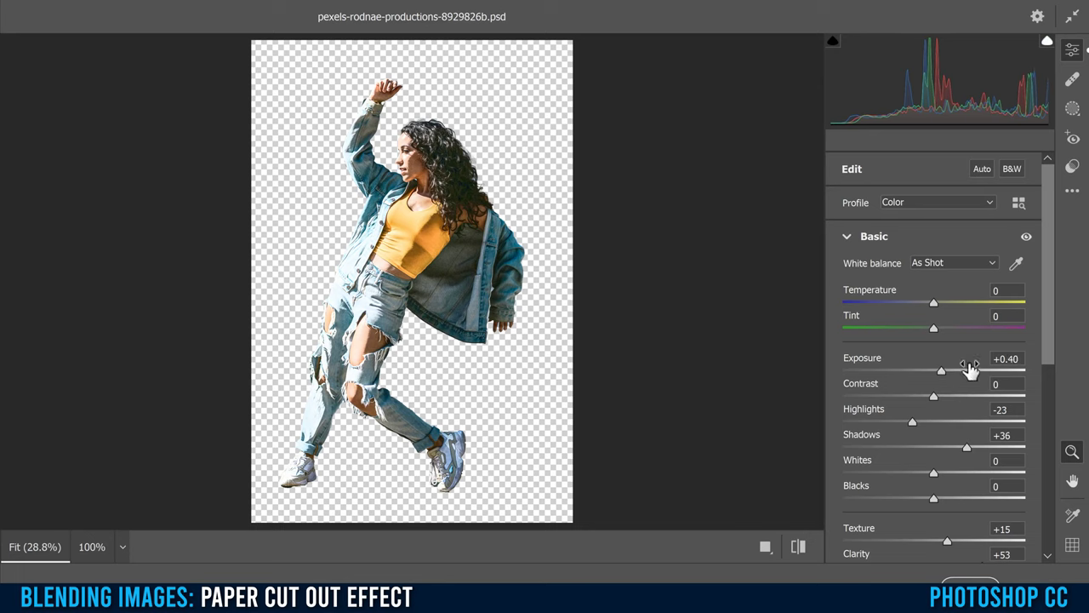
{"action": "scroll", "coordinate": [1040, 376], "scroll_direction": "down", "scroll_amount": 5}
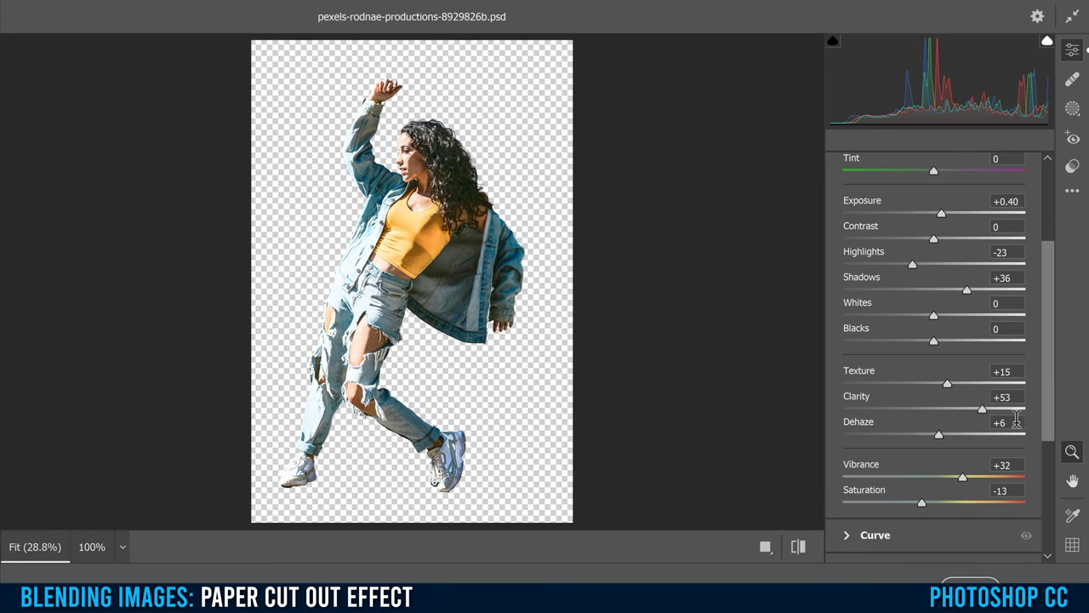
{"action": "left_click_drag", "start_coordinate": [965, 477], "coordinate": [981, 476]}
{"action": "left_click_drag", "start_coordinate": [921, 502], "coordinate": [930, 502]}
{"action": "left_click_drag", "start_coordinate": [982, 410], "coordinate": [1001, 413]}
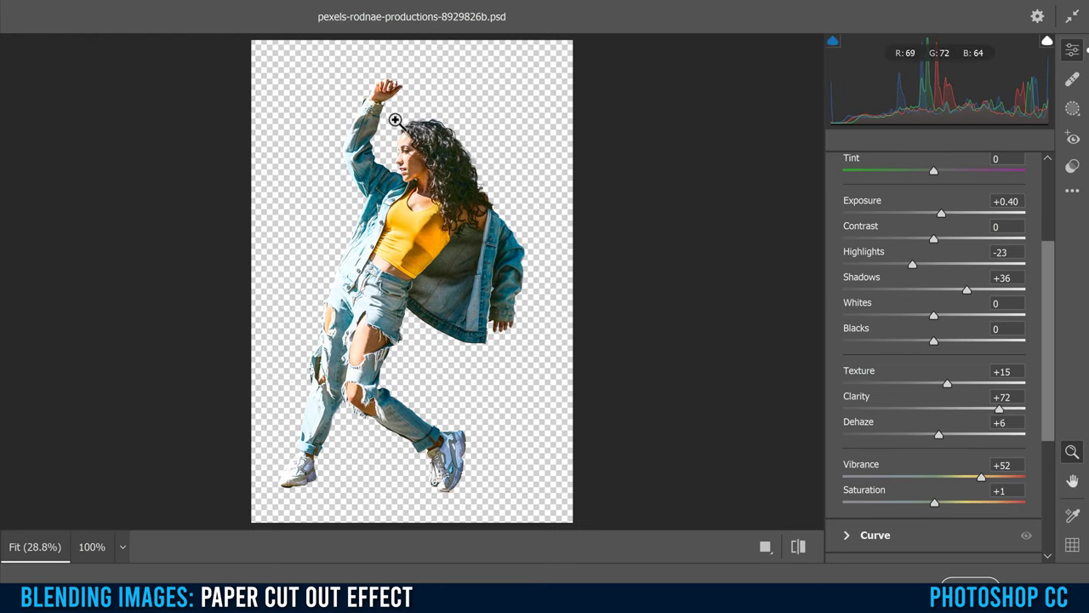
{"action": "left_click", "coordinate": [970, 582]}
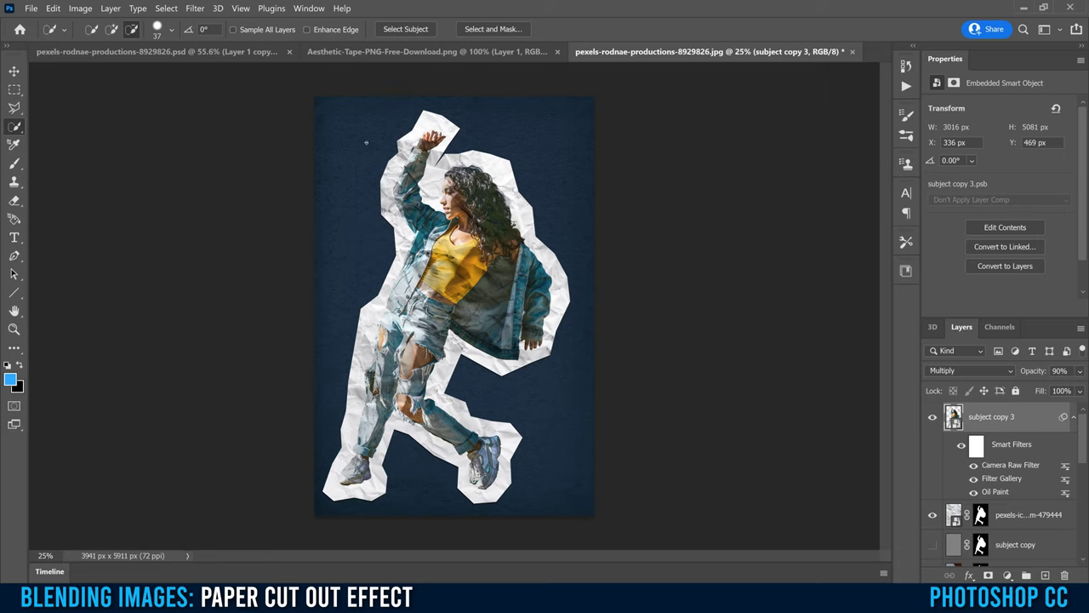
Select the lowest beige strip in Aesthetic-Tape-PNG-Free-Download.png with a rectangular marquee and copy it.
{"action": "left_click", "coordinate": [362, 54]}
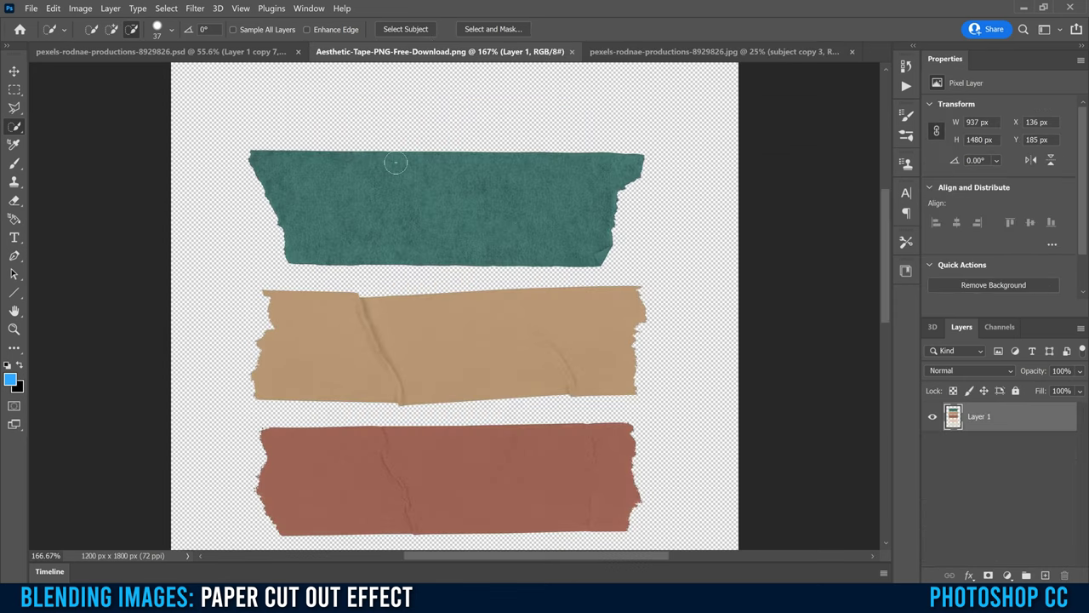
{"action": "left_click_drag", "start_coordinate": [884, 202], "coordinate": [858, 337]}
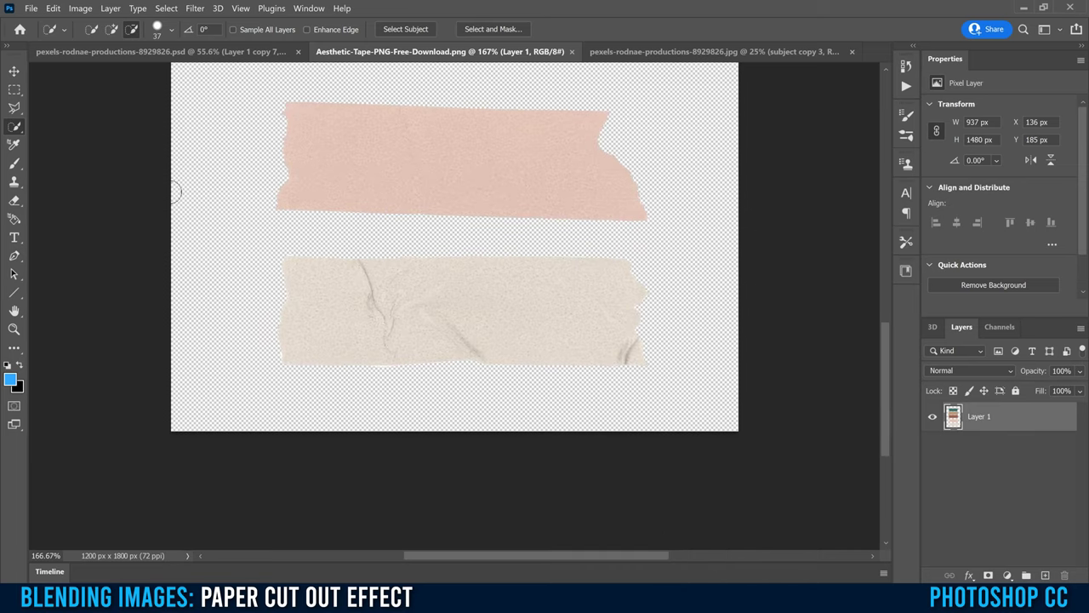
{"action": "left_click", "coordinate": [14, 90]}
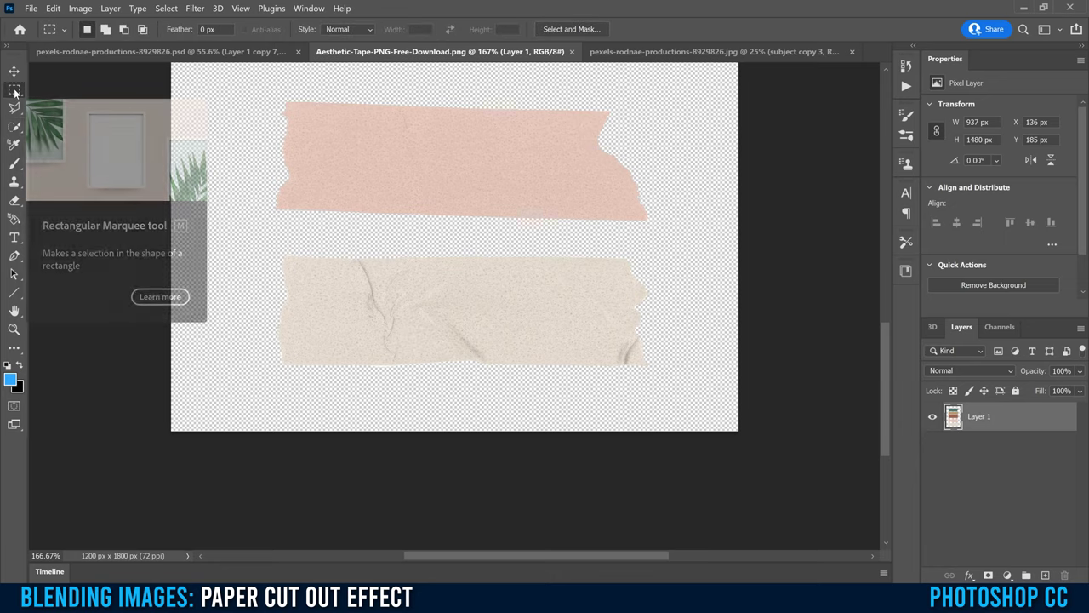
{"action": "left_click_drag", "start_coordinate": [251, 243], "coordinate": [682, 399]}
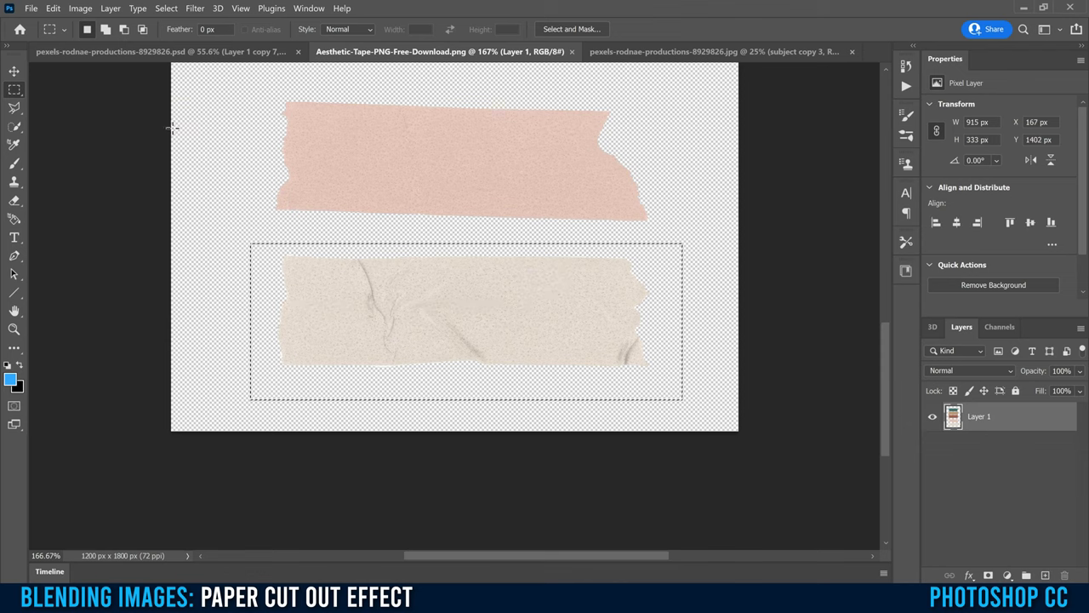
{"action": "left_click", "coordinate": [53, 8]}
{"action": "left_click", "coordinate": [99, 95]}
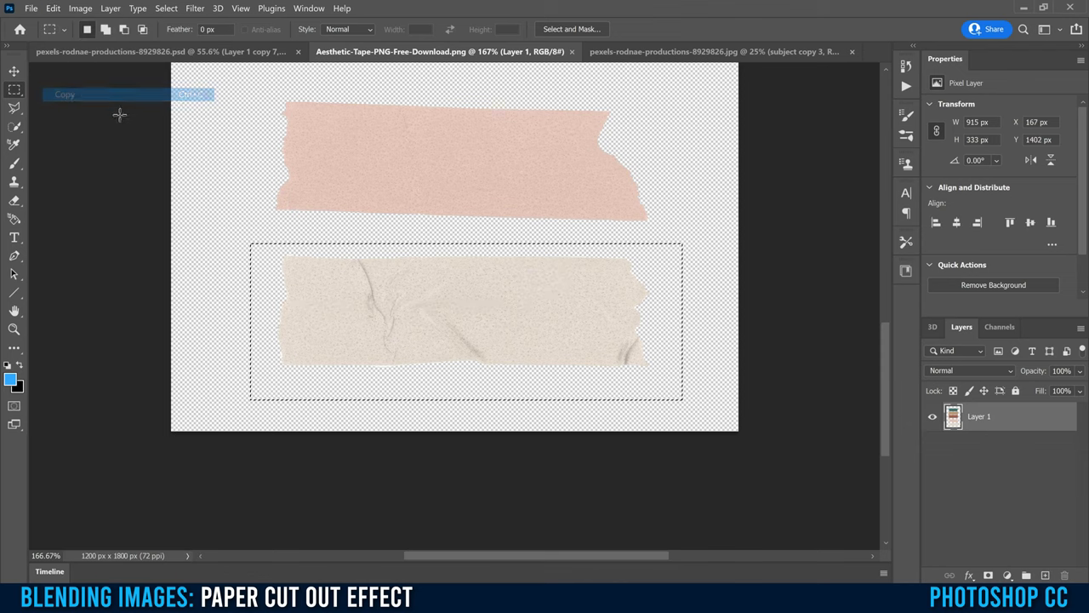
Paste the copied tape strip into pexels-rodnae-productions-8929826.jpg above the subject copy 3 layer.
{"action": "left_click", "coordinate": [642, 52]}
{"action": "left_click", "coordinate": [53, 7]}
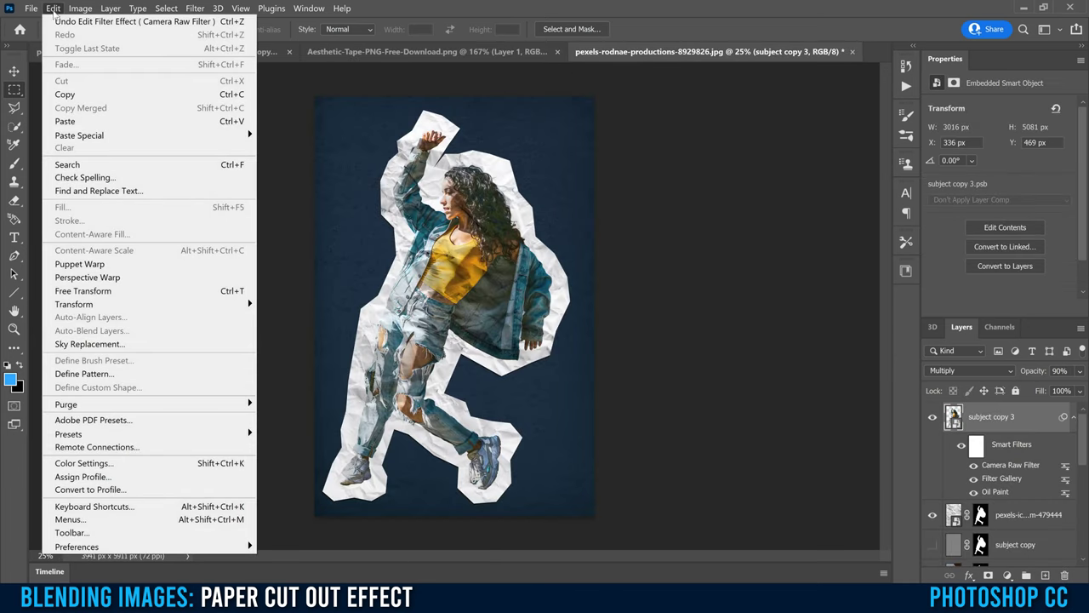
{"action": "left_click", "coordinate": [66, 121]}
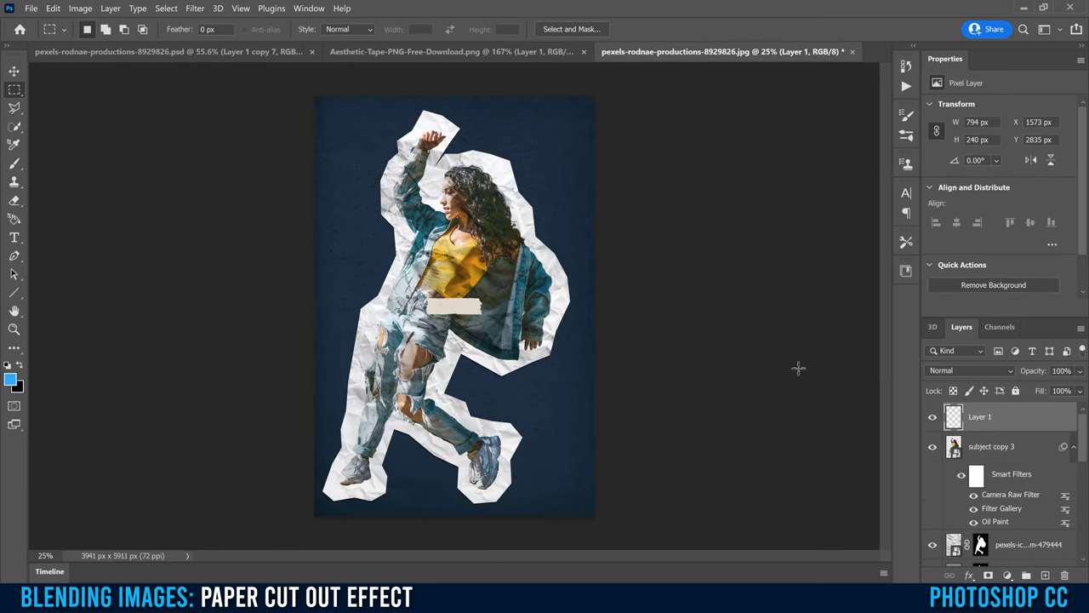
Try the tape layer beneath subject copy 3, and return it to the top of the layer stack.
{"action": "left_click", "coordinate": [985, 452]}
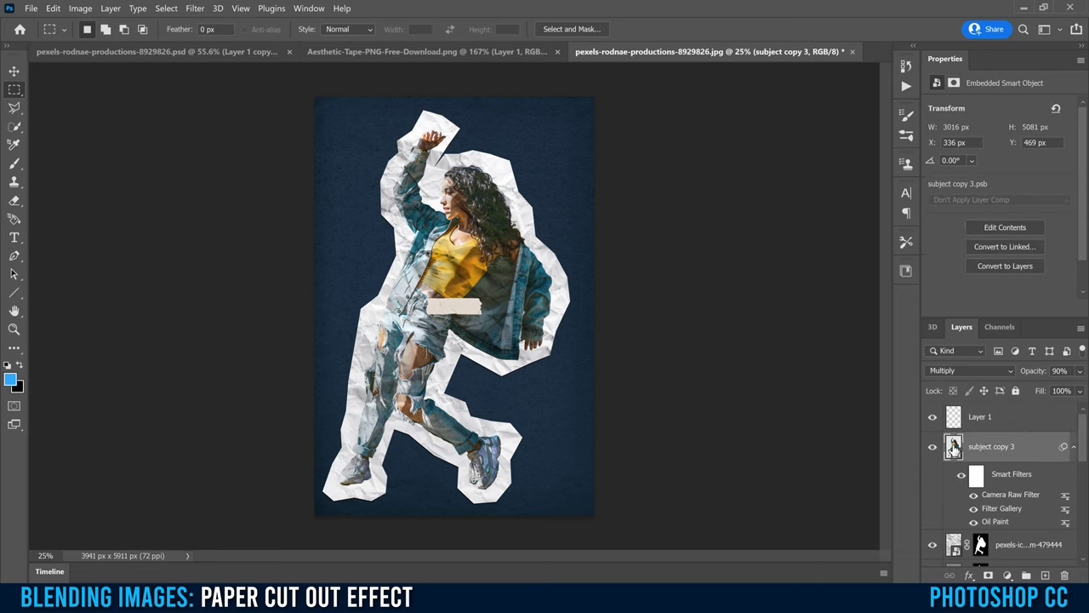
{"action": "left_click", "coordinate": [953, 416]}
{"action": "left_click_drag", "start_coordinate": [954, 416], "coordinate": [979, 527]}
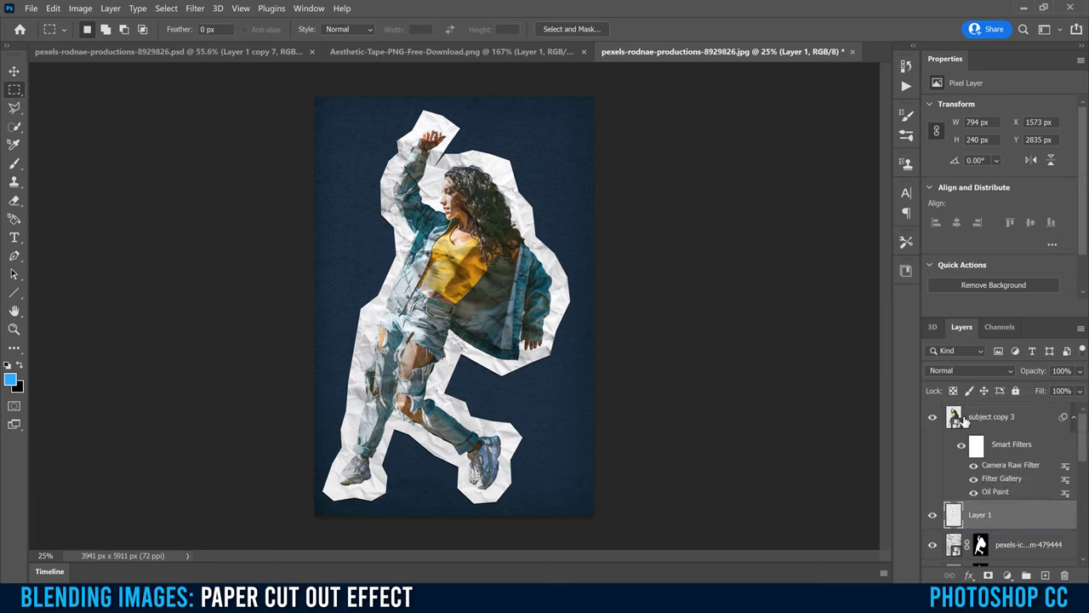
{"action": "left_click_drag", "start_coordinate": [964, 516], "coordinate": [964, 415]}
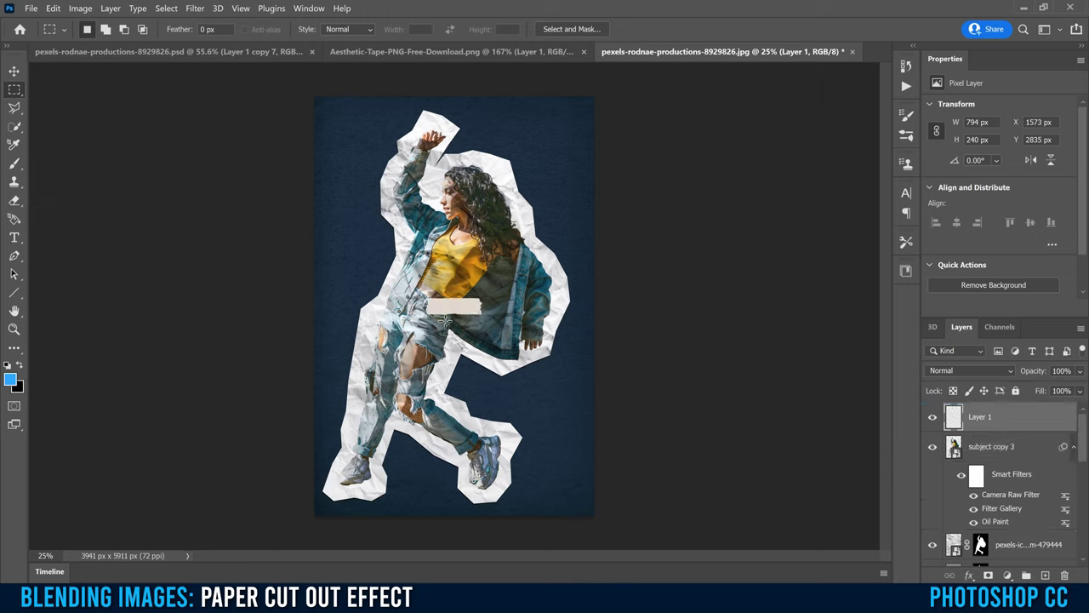
Move the tape strip above the woman's raised hand, scale it to about 95.63% and rotate it about -8.15°.
{"action": "key", "text": "v"}
{"action": "left_click_drag", "start_coordinate": [457, 310], "coordinate": [417, 190]}
{"action": "left_click_drag", "start_coordinate": [417, 134], "coordinate": [440, 118]}
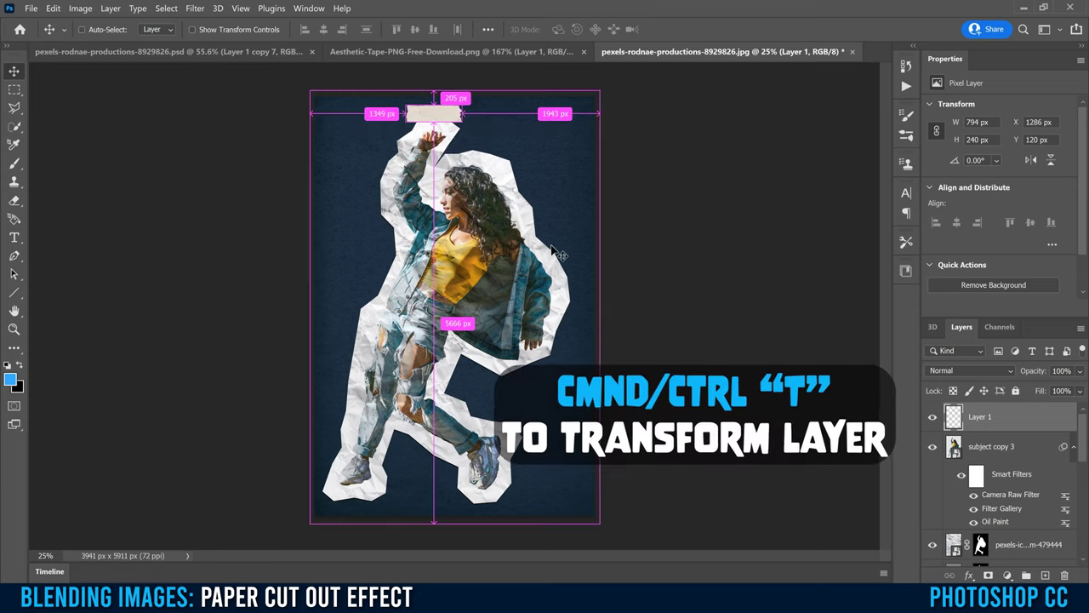
{"action": "key", "text": "ctrl+t"}
{"action": "left_click_drag", "start_coordinate": [479, 94], "coordinate": [460, 91]}
{"action": "left_click", "coordinate": [702, 29]}
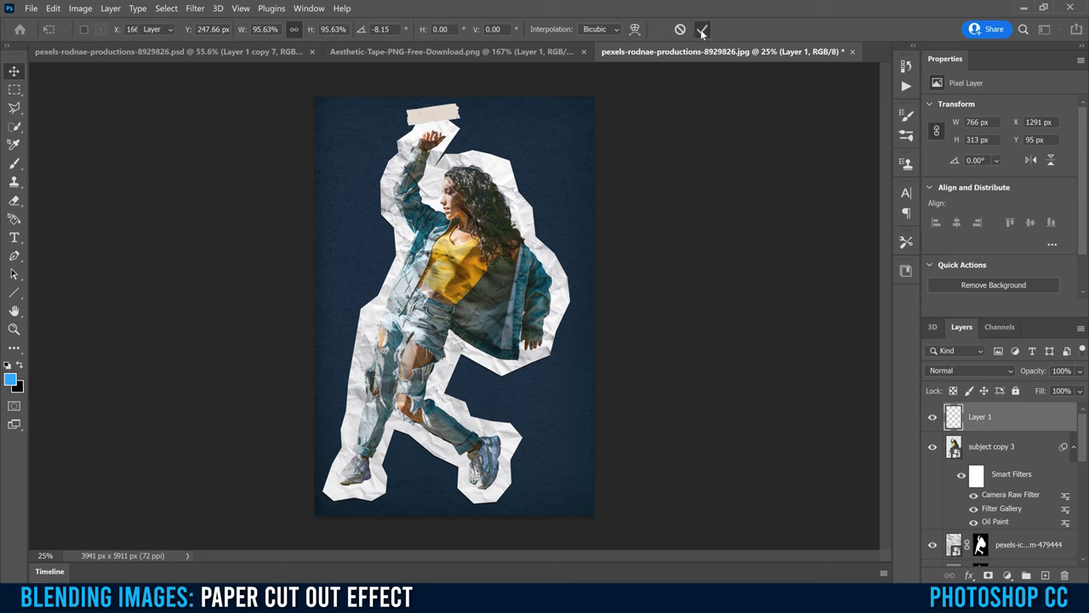
Rename the pasted tape layer as tape 1.
{"action": "key", "text": "ctrl+1"}
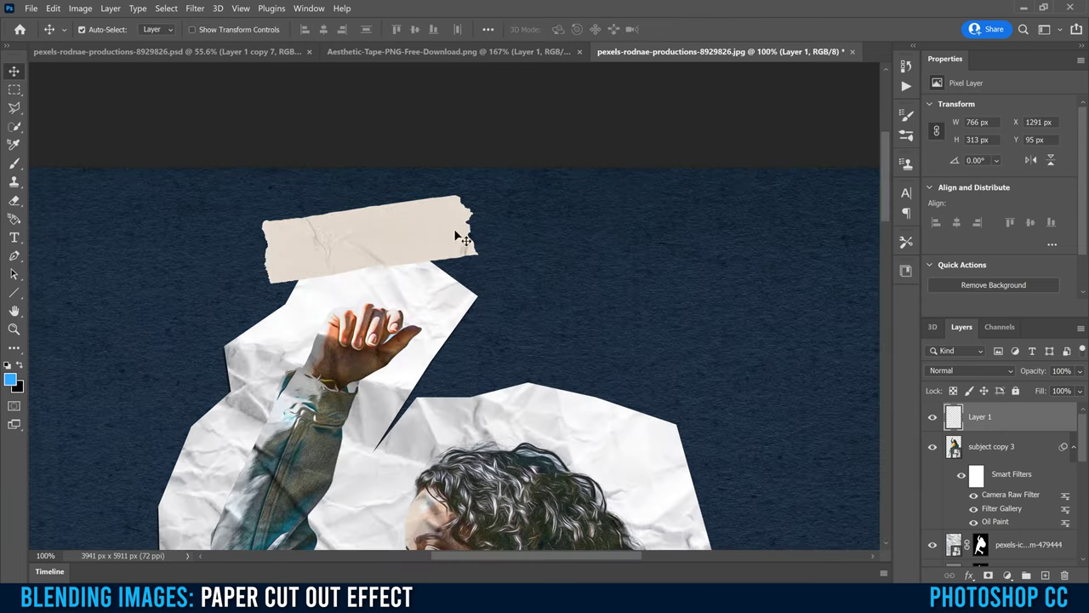
{"action": "double_click", "coordinate": [979, 417]}
{"action": "type", "text": "tape"}
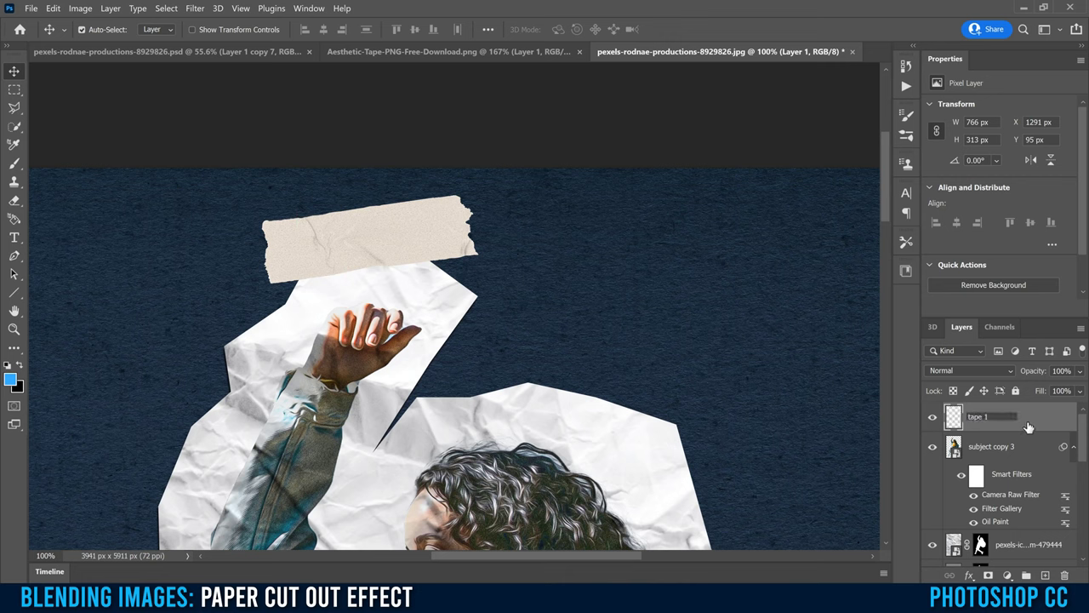
{"action": "key", "text": "Return"}
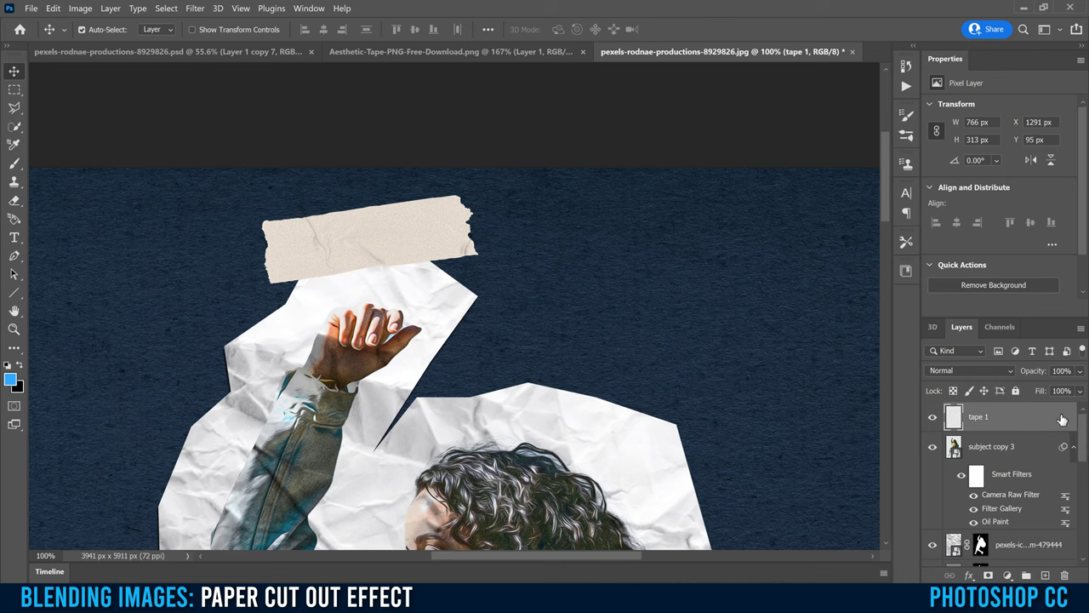
Add a Multiply drop shadow to tape 1 at 70% opacity, with Use Global Light off and a distance of 1 px.
{"action": "double_click", "coordinate": [1060, 418]}
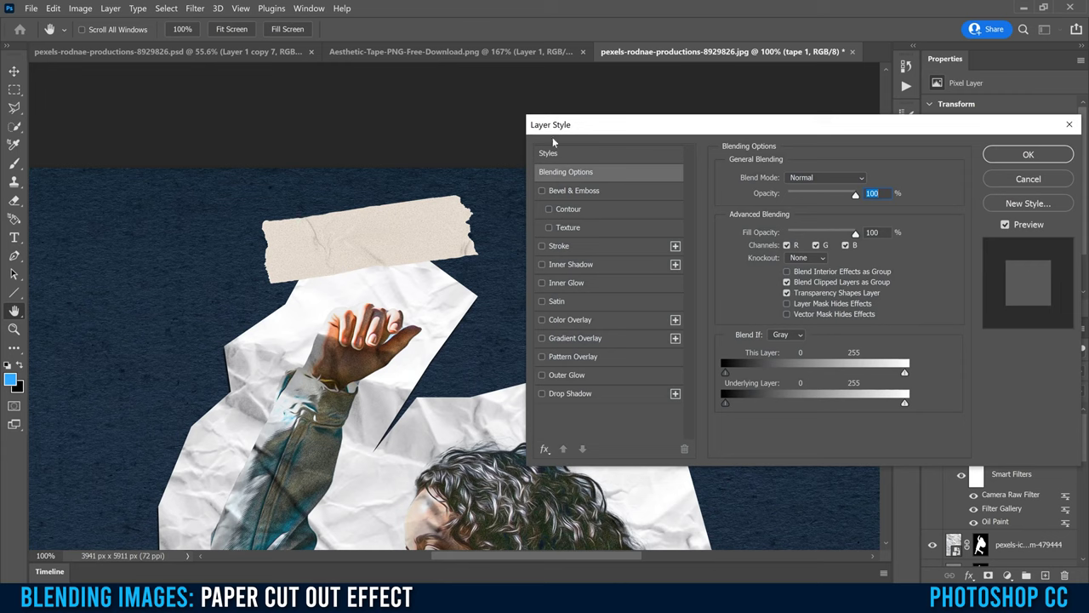
{"action": "left_click", "coordinate": [568, 393]}
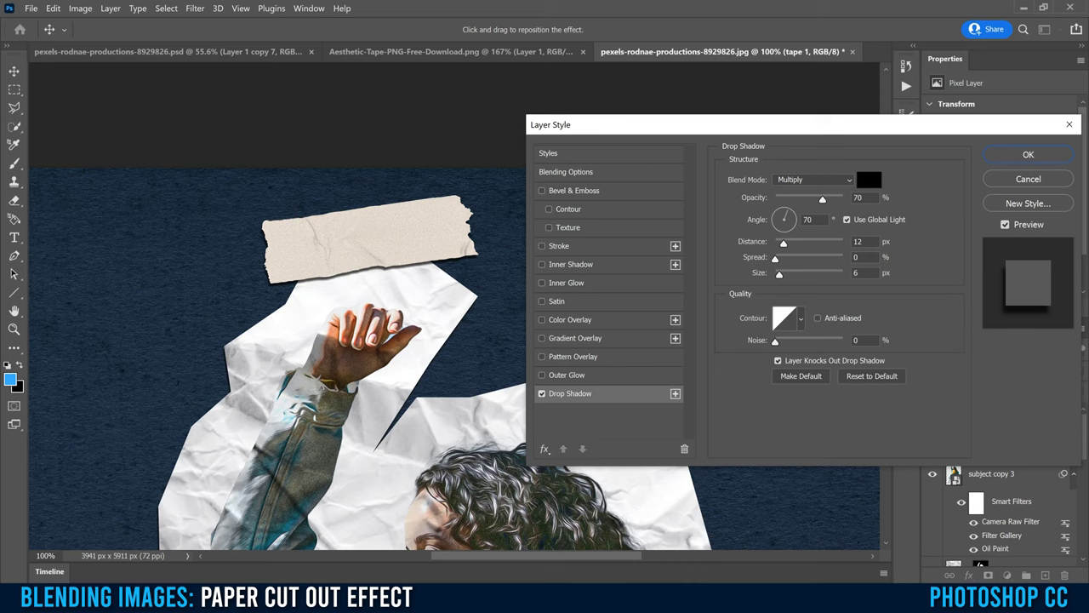
{"action": "left_click", "coordinate": [848, 220]}
{"action": "left_click_drag", "start_coordinate": [786, 246], "coordinate": [775, 245]}
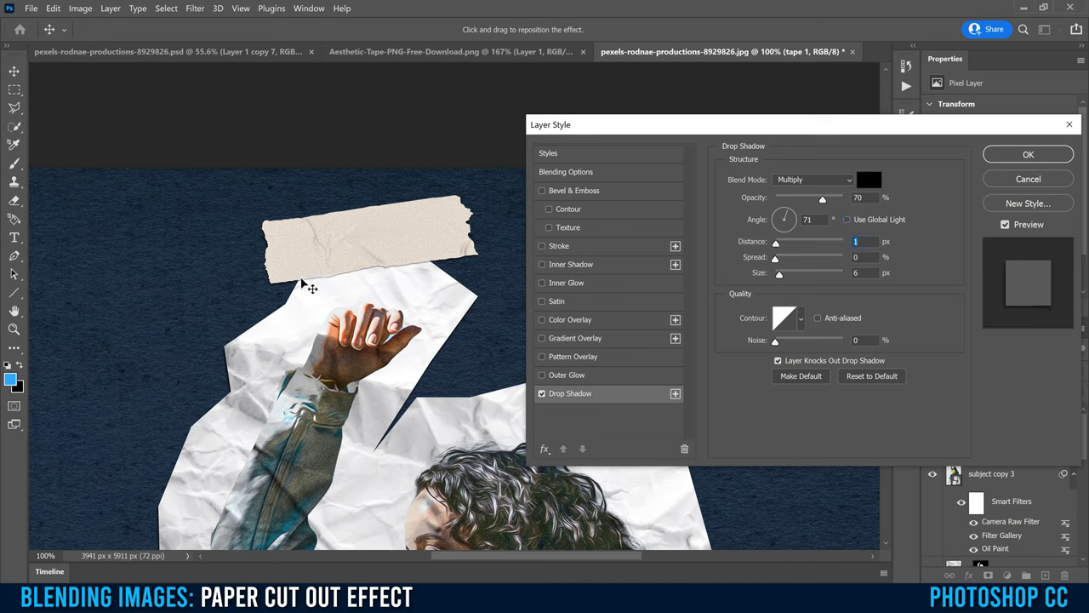
{"action": "left_click_drag", "start_coordinate": [779, 275], "coordinate": [778, 275]}
{"action": "left_click", "coordinate": [1027, 155]}
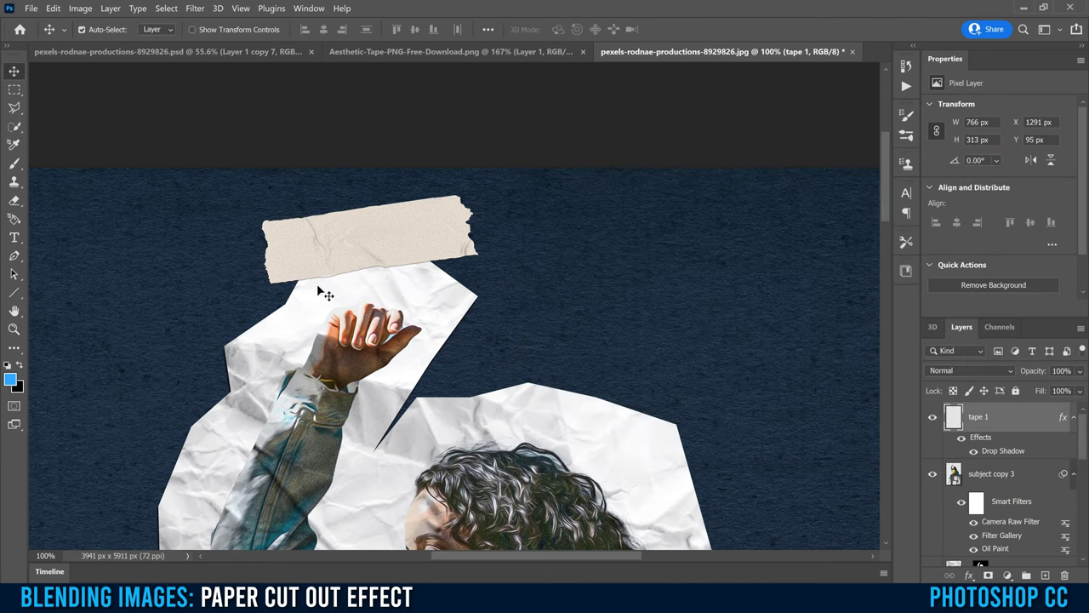
Colorize the tape 1 layer with Hue/Saturation at hue 198, saturation 40 and lightness 58.
{"action": "left_click", "coordinate": [80, 9]}
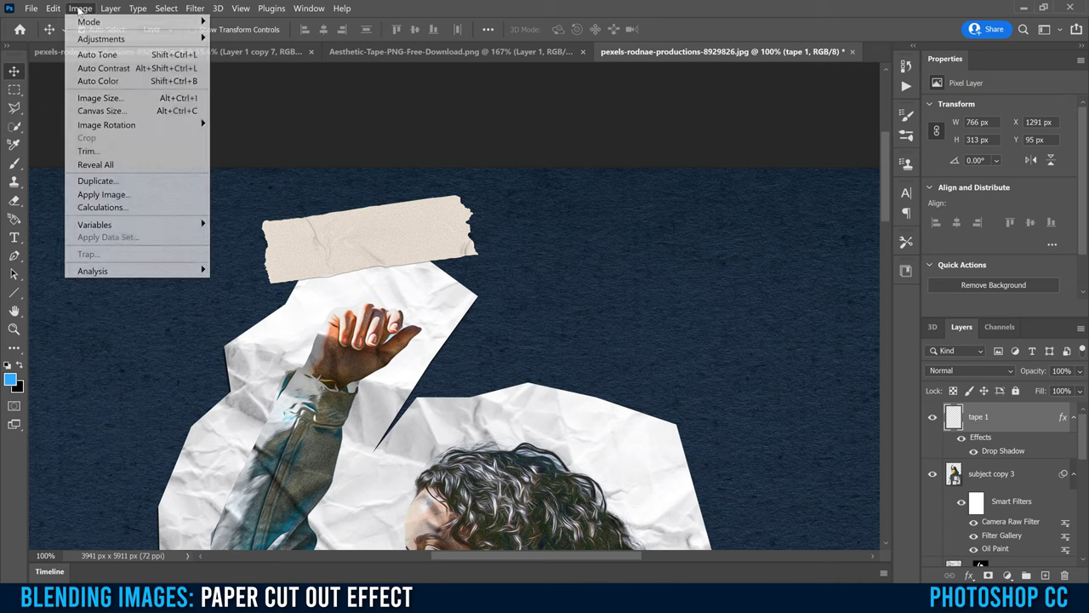
{"action": "mouse_move", "coordinate": [133, 43]}
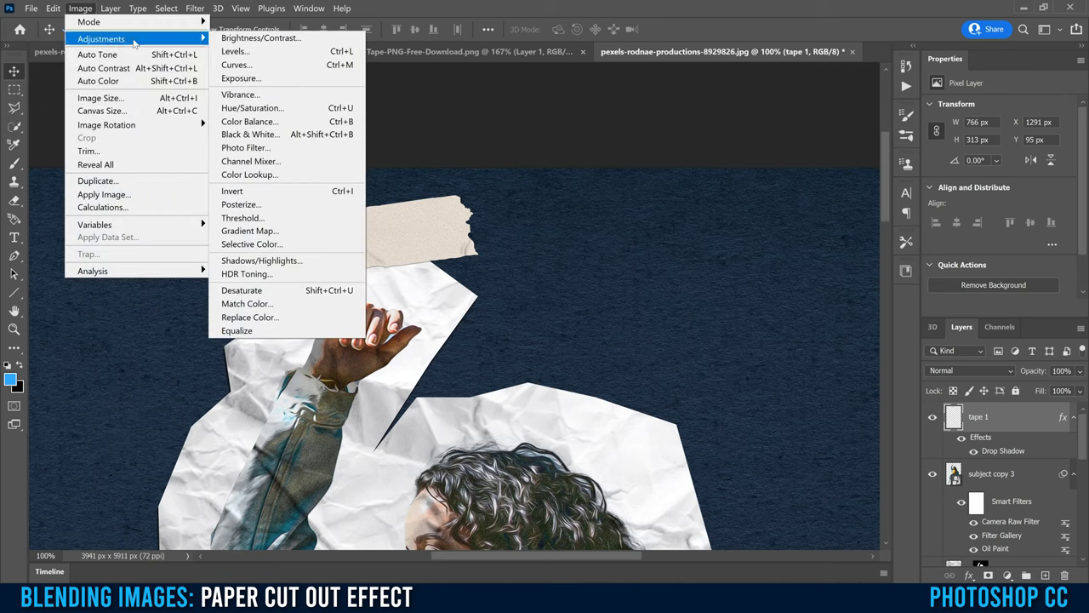
{"action": "left_click", "coordinate": [264, 111]}
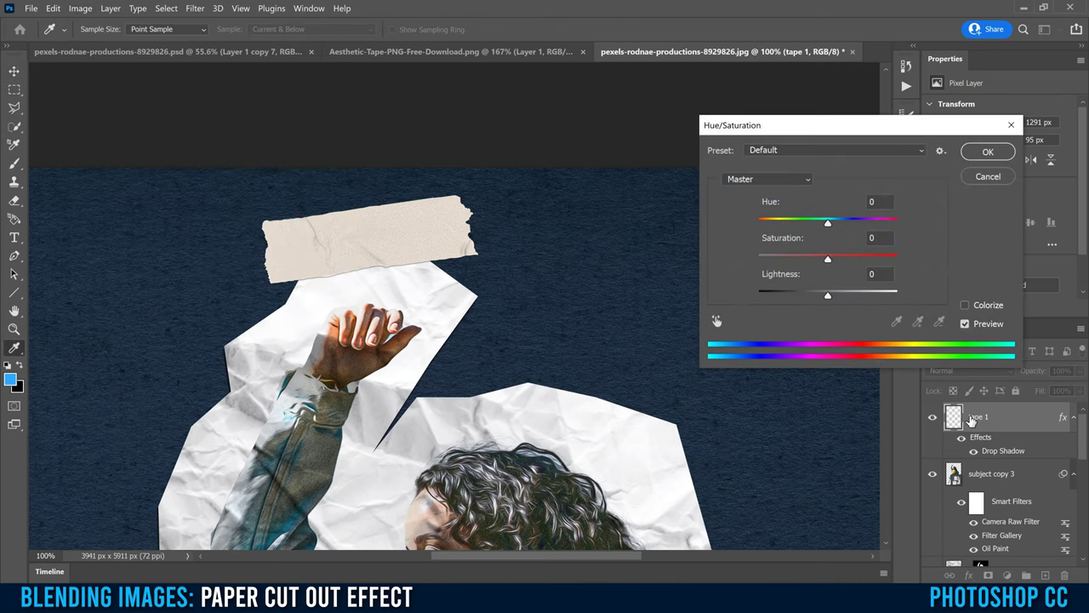
{"action": "left_click", "coordinate": [965, 305]}
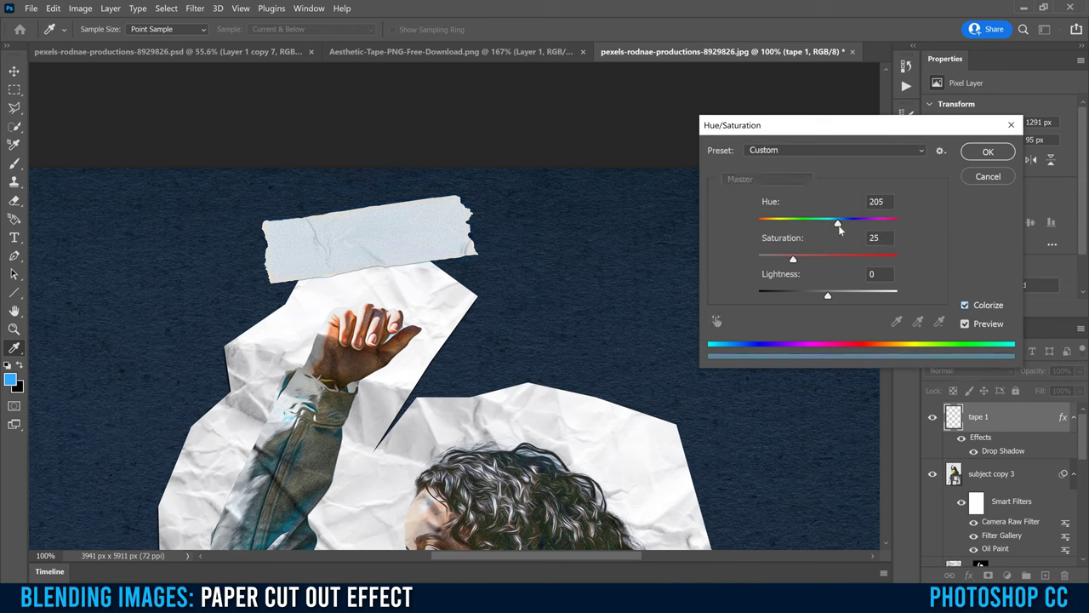
{"action": "left_click_drag", "start_coordinate": [812, 224], "coordinate": [879, 223]}
{"action": "left_click_drag", "start_coordinate": [792, 258], "coordinate": [780, 260]}
{"action": "left_click_drag", "start_coordinate": [827, 295], "coordinate": [866, 297]}
{"action": "type", "text": "13"}
{"action": "key", "text": "Tab"}
{"action": "left_click_drag", "start_coordinate": [814, 260], "coordinate": [814, 258]}
{"action": "mouse_move", "coordinate": [836, 221]}
{"action": "left_mouse_down"}
{"action": "mouse_move", "coordinate": [807, 221]}
{"action": "mouse_move", "coordinate": [835, 225]}
{"action": "left_mouse_up"}
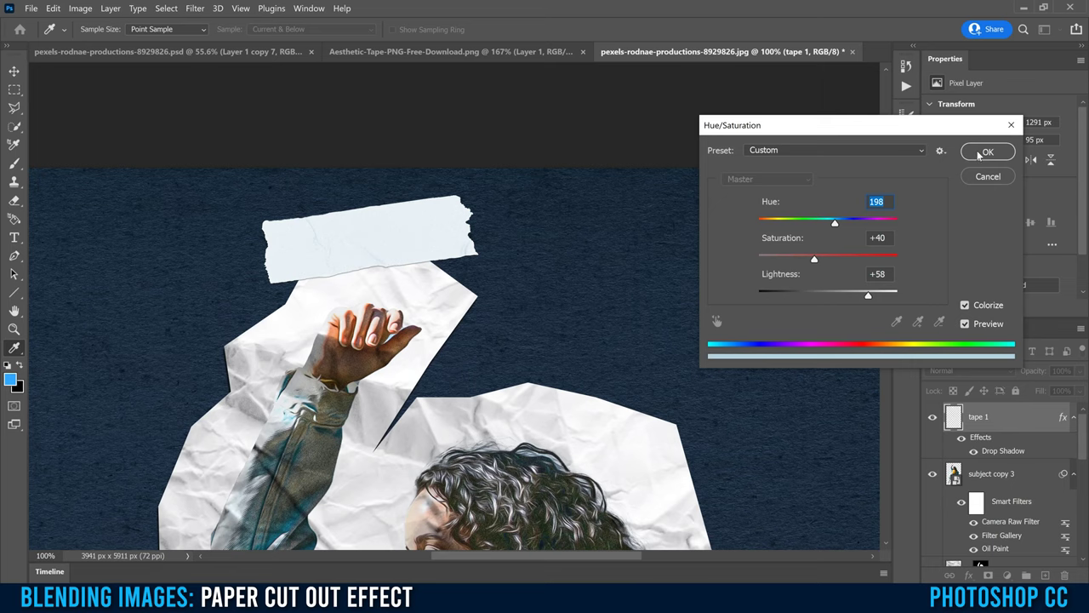
{"action": "left_click", "coordinate": [987, 152]}
Duplicate the tape 1 layer, then place and rotate the copy along the paper edge beside the woman's jacket shoulder.
{"action": "key", "text": "ctrl+0"}
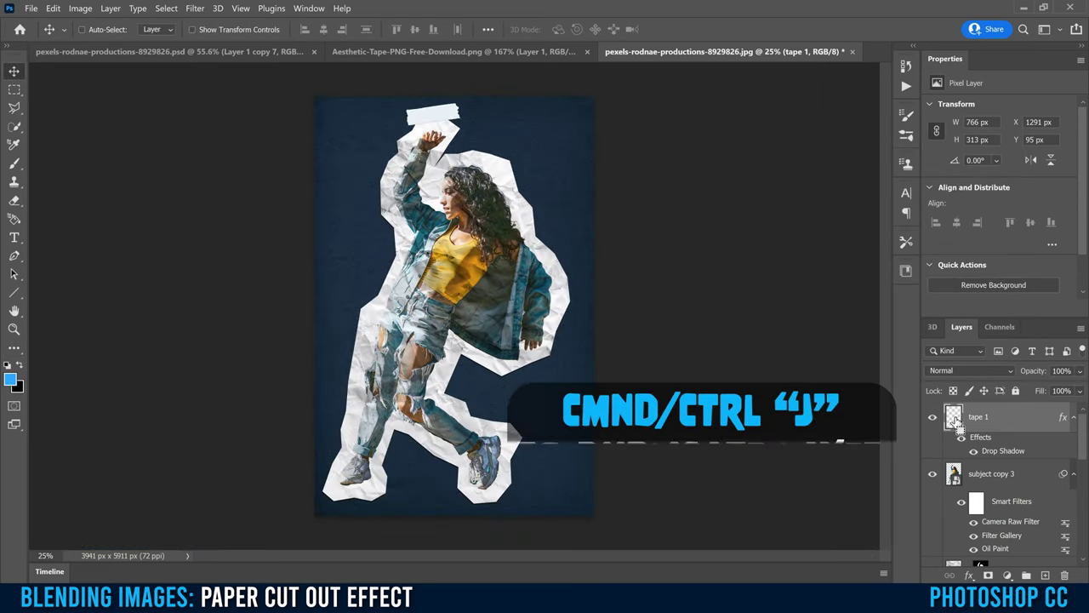
{"action": "key", "text": "ctrl+j"}
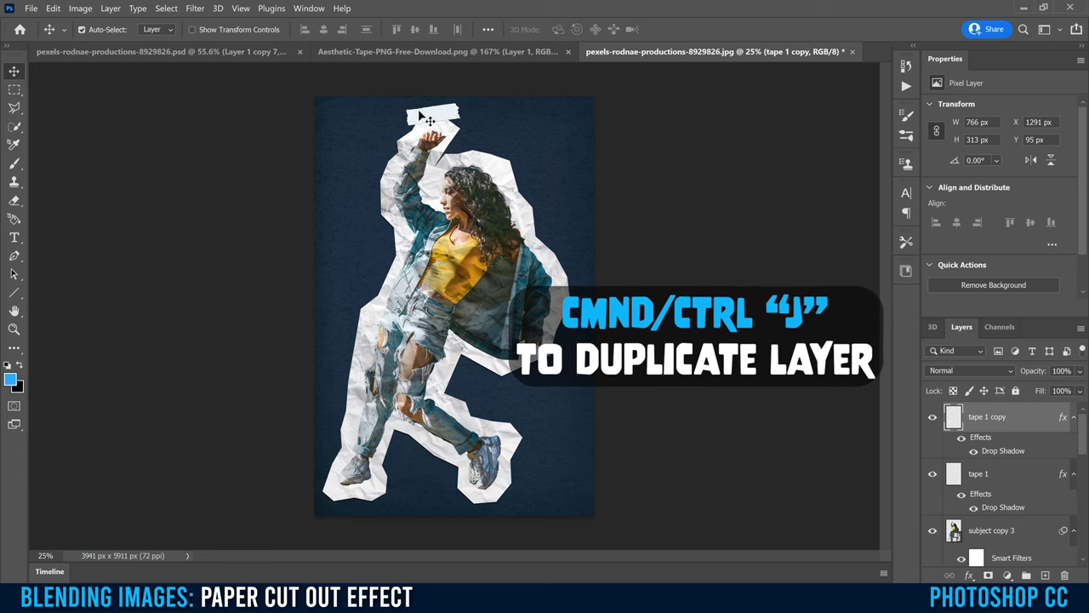
{"action": "left_click_drag", "start_coordinate": [449, 118], "coordinate": [573, 213]}
{"action": "key", "text": "ctrl+t"}
{"action": "left_click_drag", "start_coordinate": [573, 254], "coordinate": [568, 264]}
{"action": "left_click", "coordinate": [701, 31]}
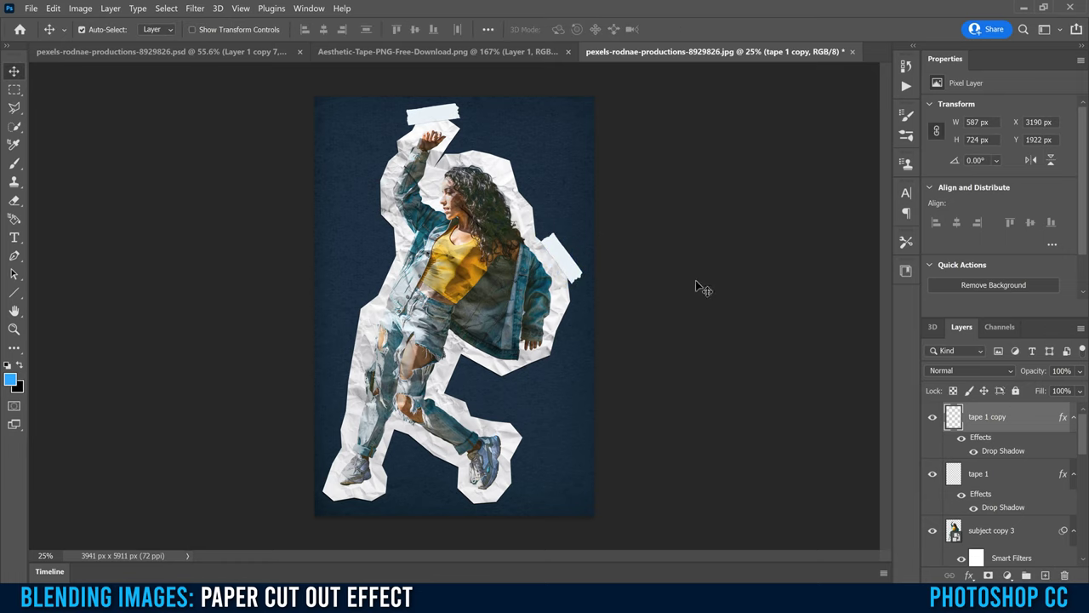
Colorize the tape 1 copy layer with Hue/Saturation at hue 28 and saturation 55.
{"action": "left_click", "coordinate": [80, 9]}
{"action": "mouse_move", "coordinate": [105, 40]}
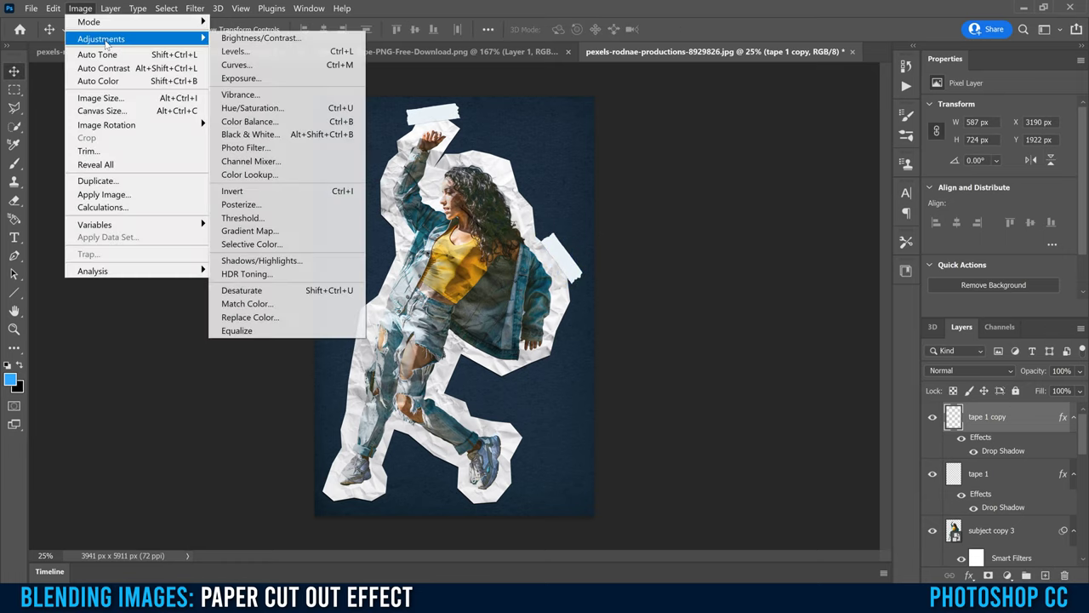
{"action": "left_click", "coordinate": [252, 108]}
{"action": "left_click", "coordinate": [965, 305]}
{"action": "left_click_drag", "start_coordinate": [838, 223], "coordinate": [834, 262]}
{"action": "left_click_drag", "start_coordinate": [795, 223], "coordinate": [768, 223]}
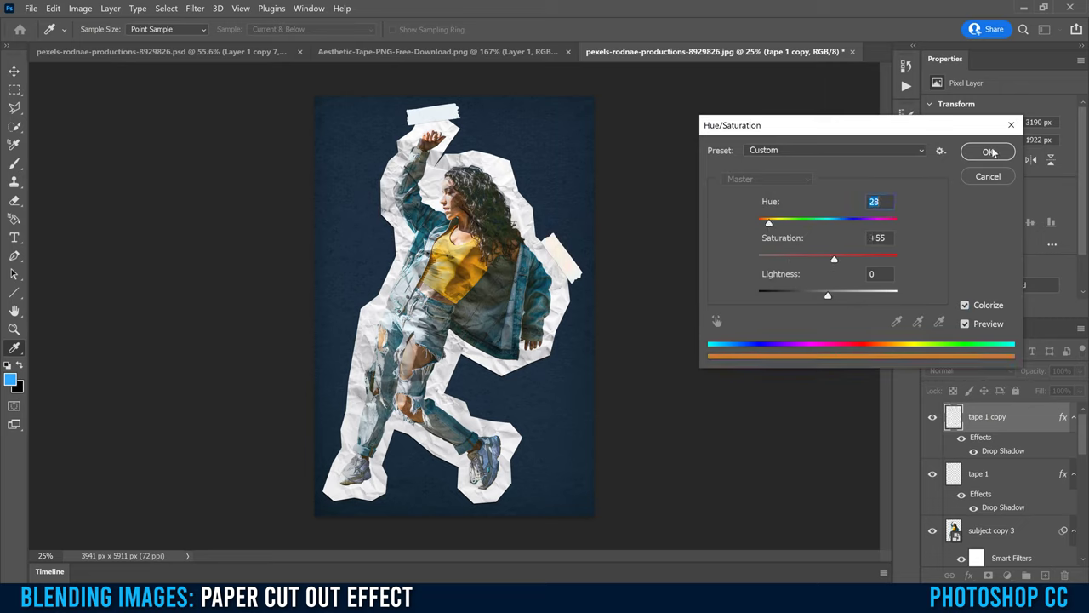